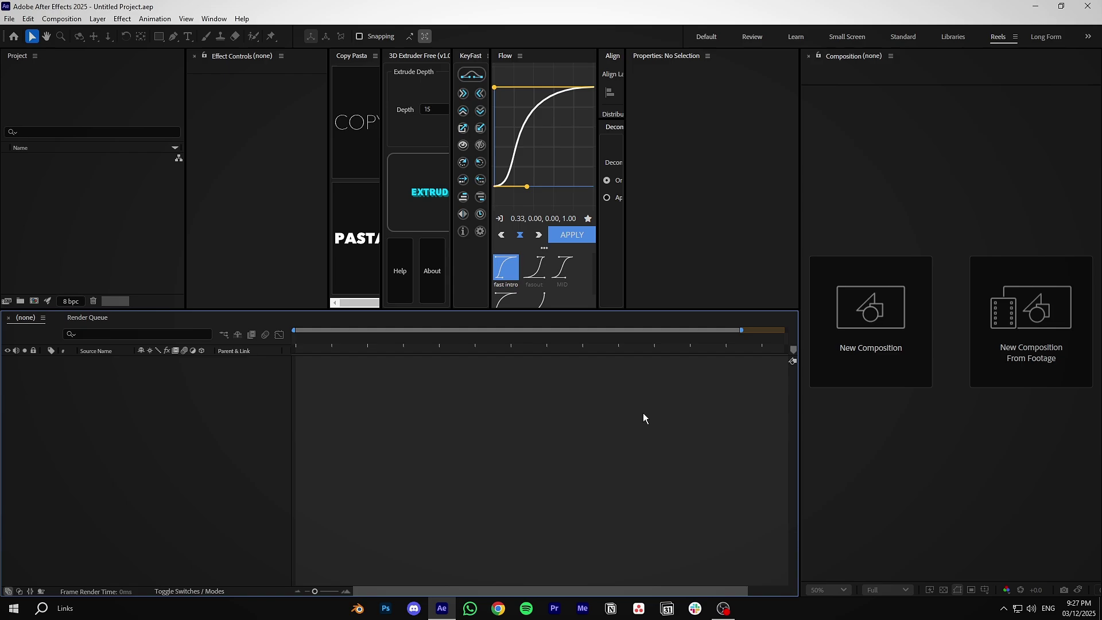
# Create a new 1080 x 1920 composition and add a text layer reading "3D Editing" in its upper half
pyautogui.click(851, 352)
pyautogui.press('Return')
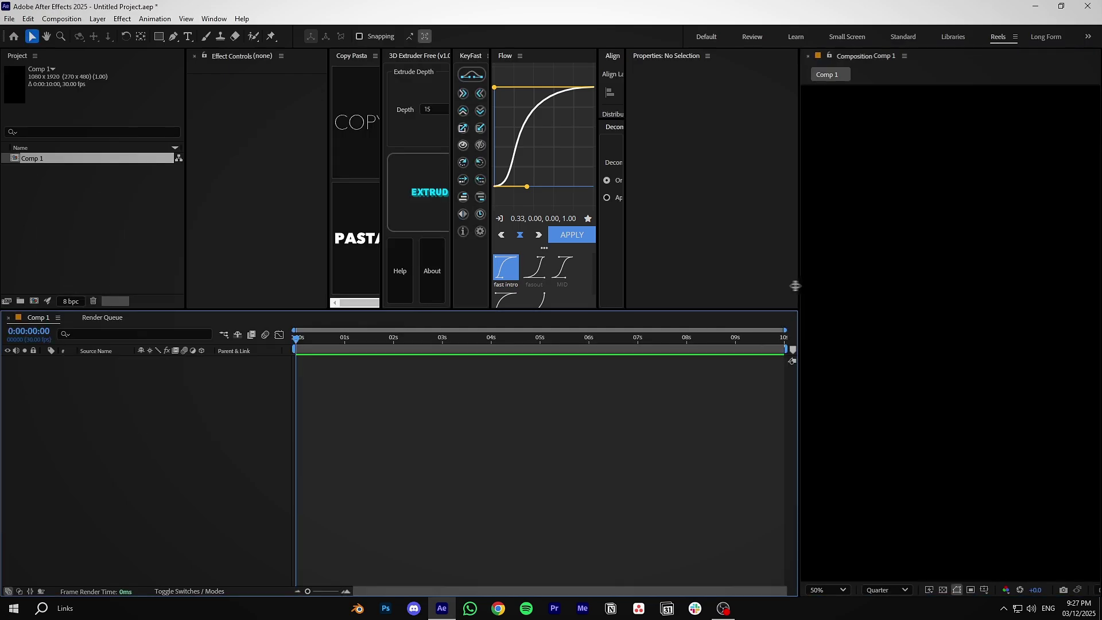
pyautogui.hotkey('ctrl', 't')
pyautogui.click(860, 310)
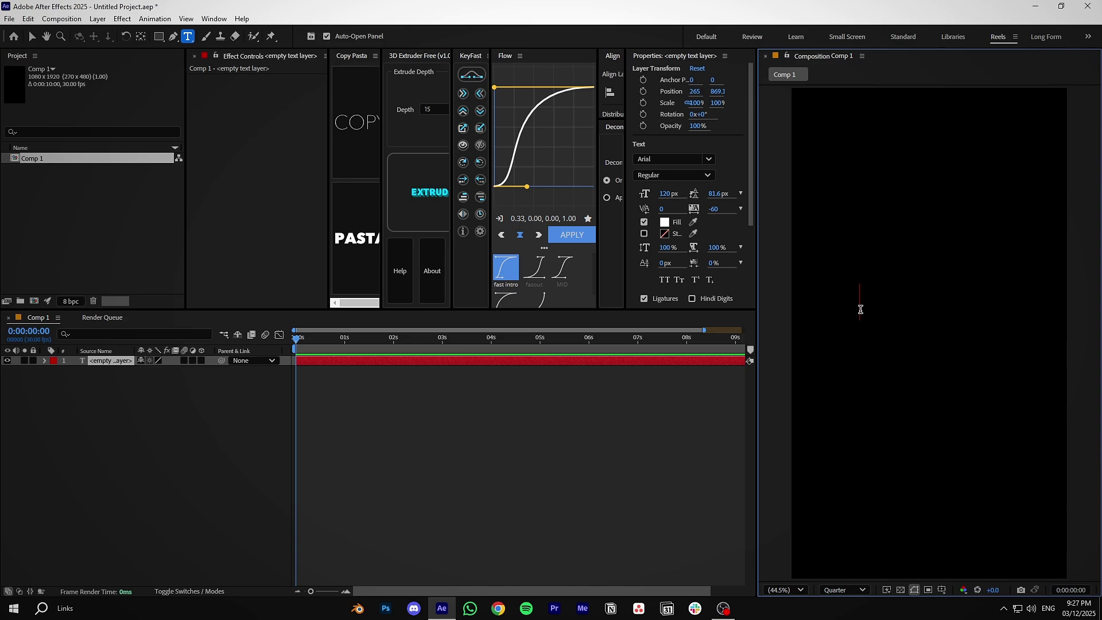
pyautogui.write('3D Editing')
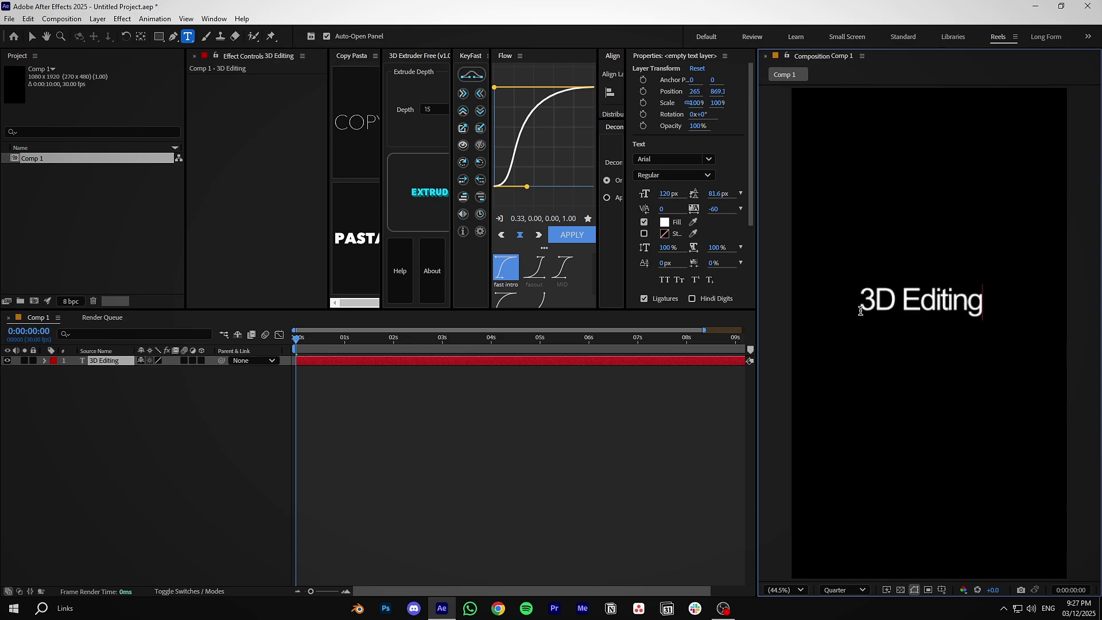
# Add two more text layers below the first, reading "is simple" and "its not that hard"
pyautogui.click(866, 404)
pyautogui.write('is simple')
pyautogui.click(866, 455)
pyautogui.write('its not taht')
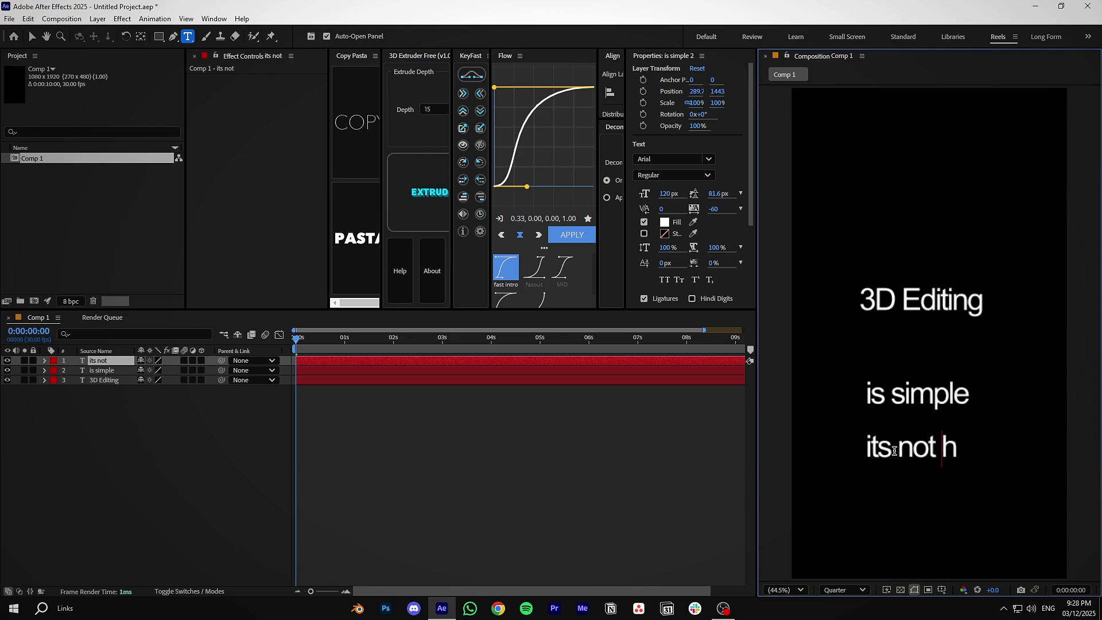
pyautogui.press('BackSpace')
pyautogui.press('BackSpace')
pyautogui.press('BackSpace')
pyautogui.write('hat hard')
pyautogui.click(589, 473)
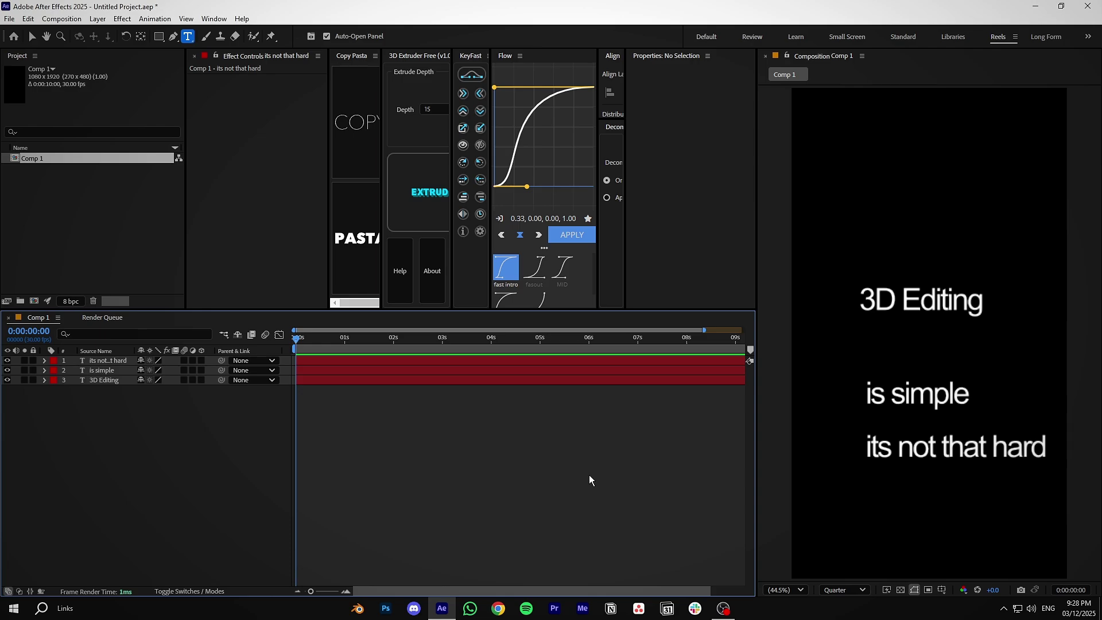
# Center the anchor points of all three text layers and center the layers in the composition
pyautogui.hotkey('ctrl', 'a')
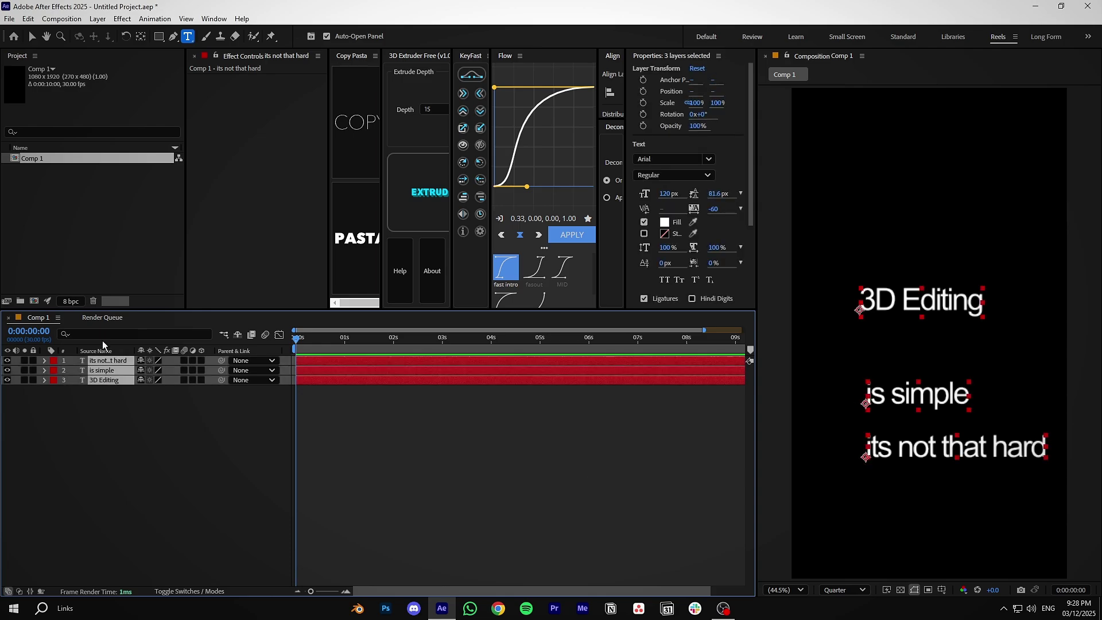
pyautogui.hotkey('ctrl', 'alt', 'Home')
pyautogui.hotkey('ctrl', 'Home')
pyautogui.click(339, 419)
pyautogui.click(356, 371)
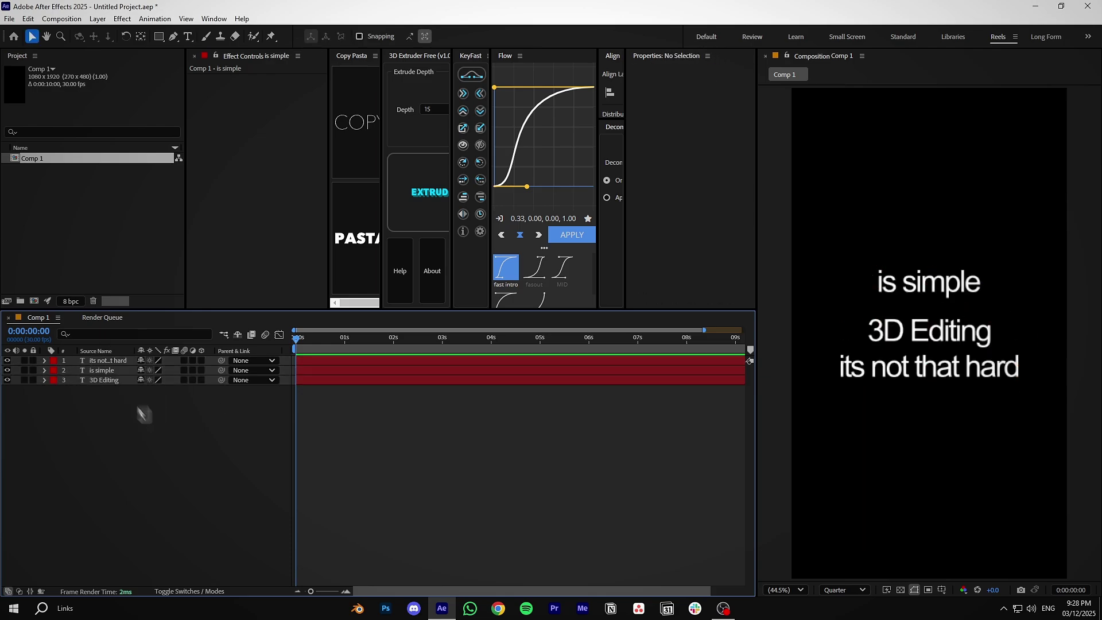
pyautogui.moveTo(138, 407); pyautogui.dragTo(105, 360)
pyautogui.click(385, 401)
# Create a Two-Node Camera using the 35mm preset
pyautogui.hotkey('ctrl', 'alt', 'shift', 'c')
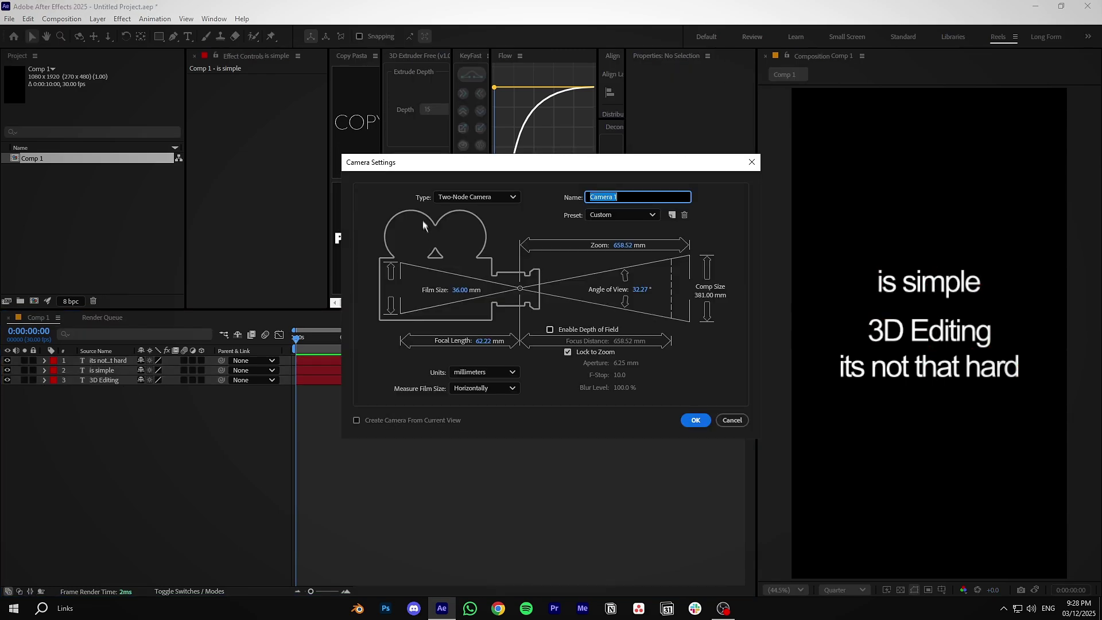
pyautogui.click(456, 198)
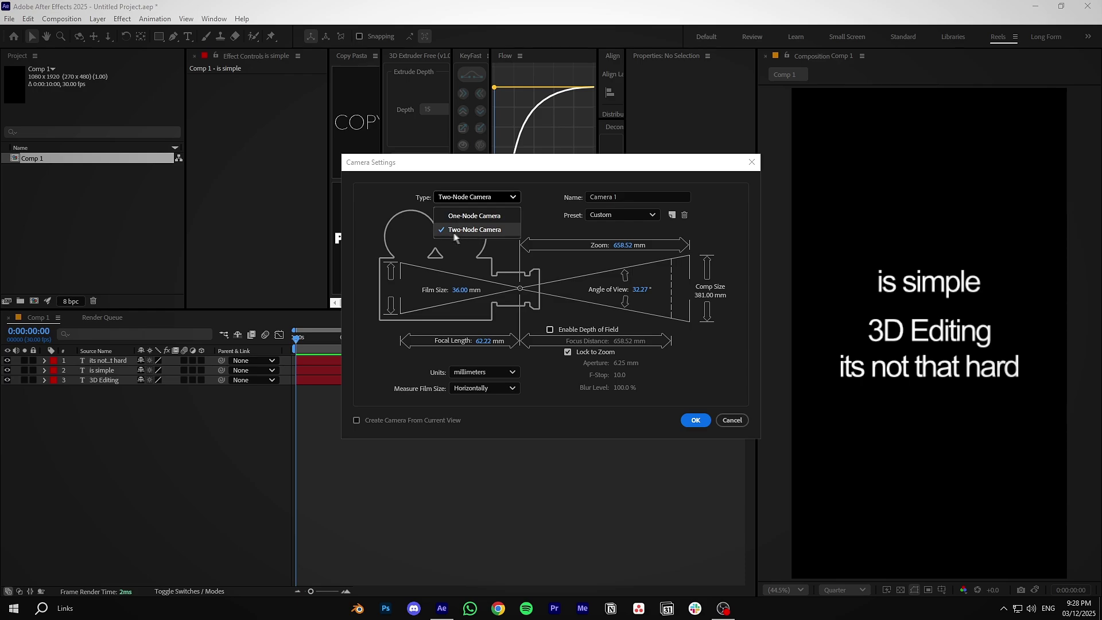
pyautogui.click(486, 234)
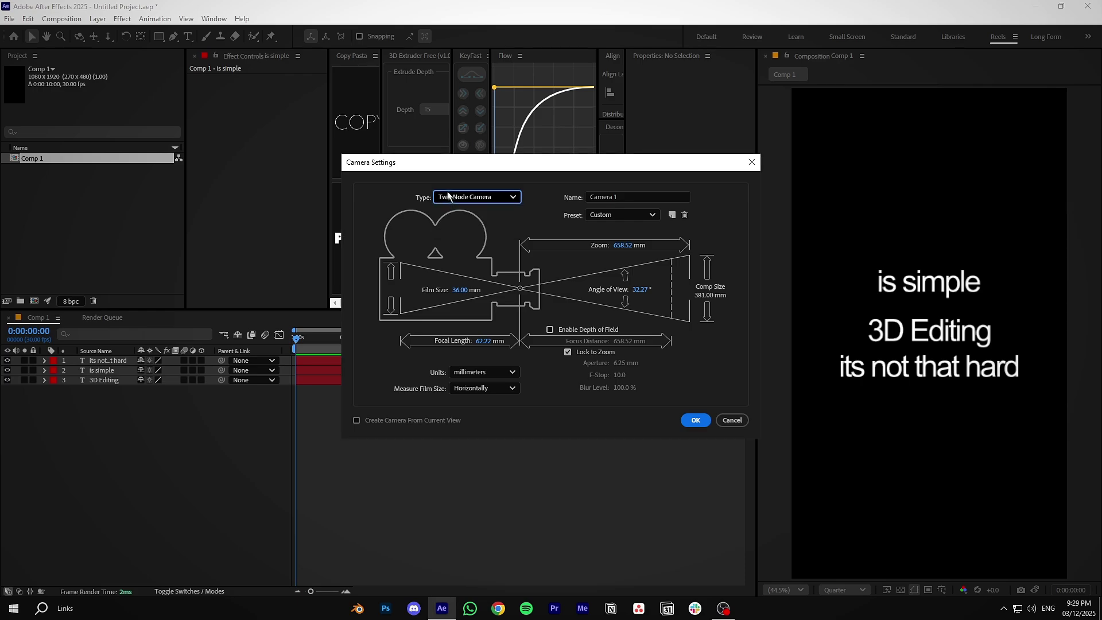
pyautogui.click(621, 214)
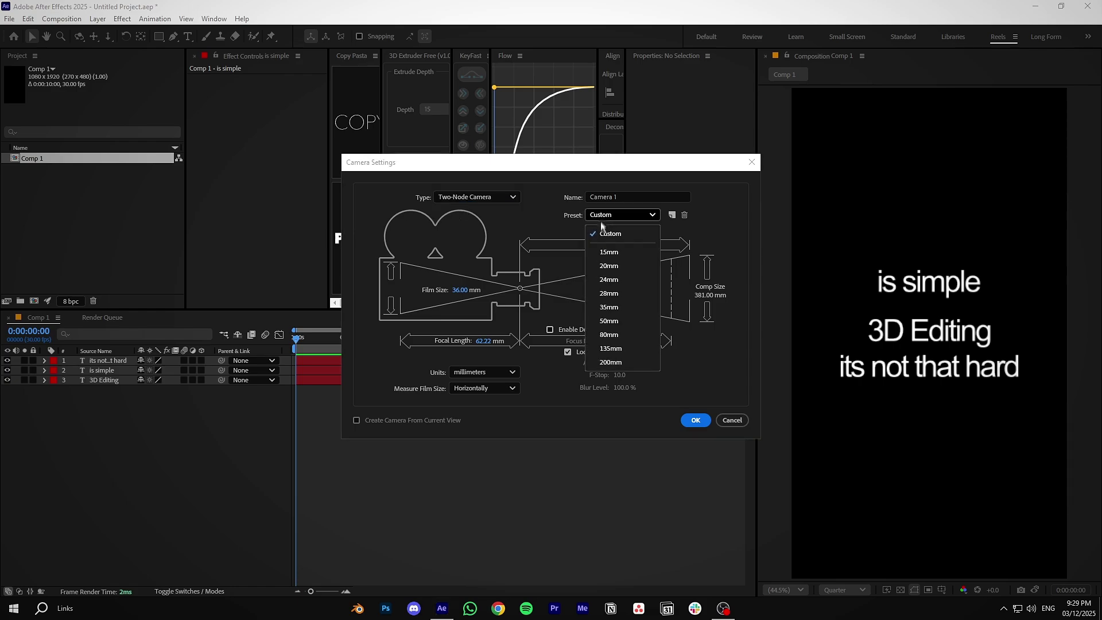
pyautogui.click(590, 285)
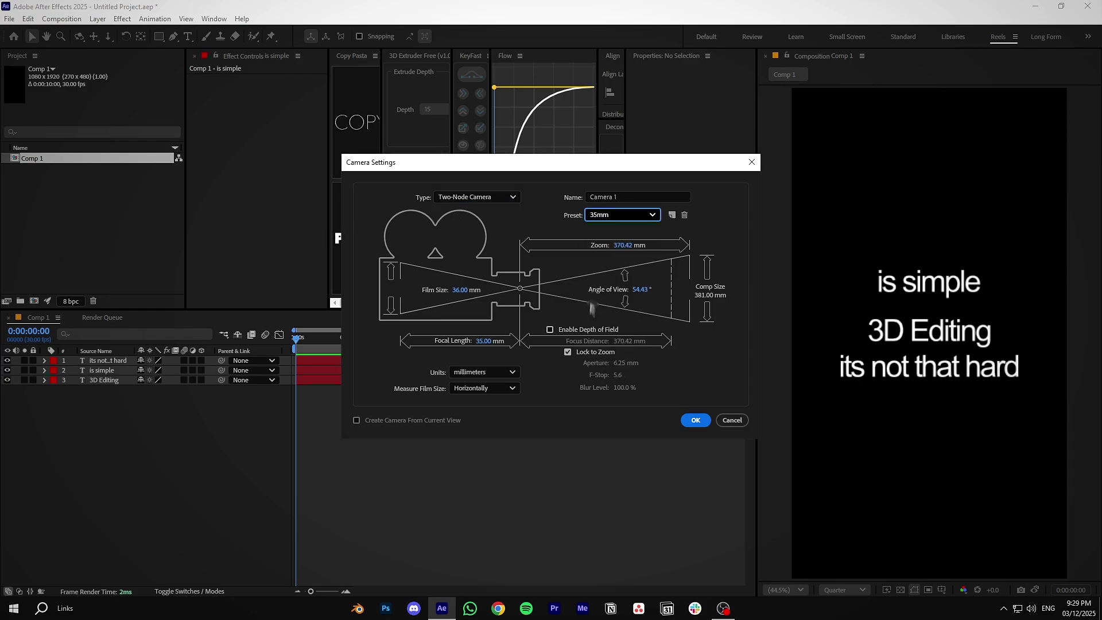
pyautogui.click(620, 214)
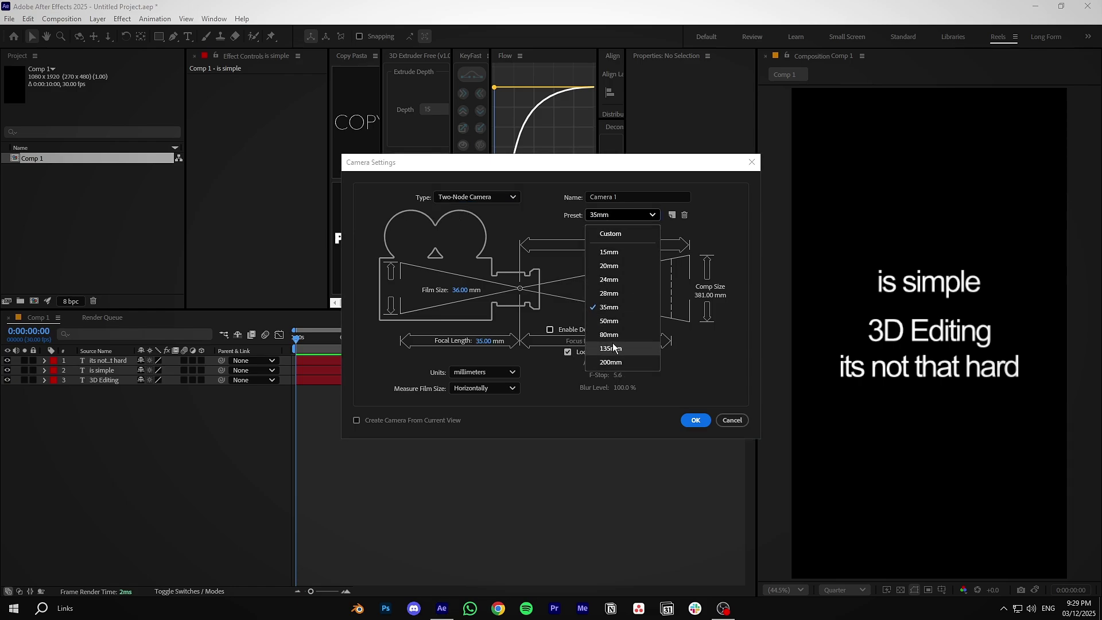
pyautogui.click(613, 310)
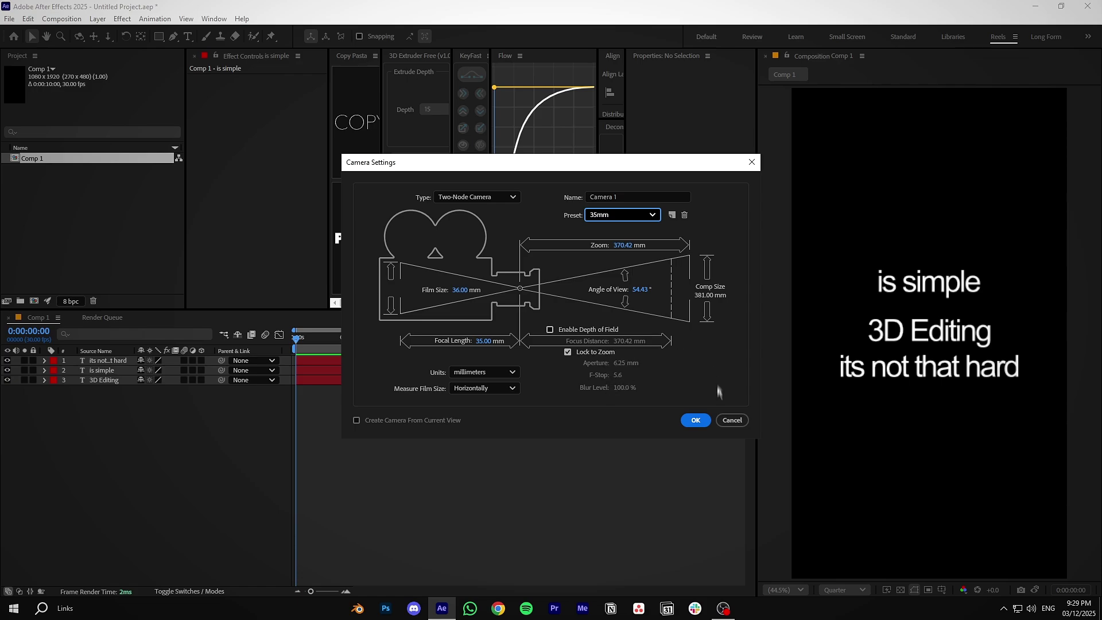
pyautogui.click(697, 420)
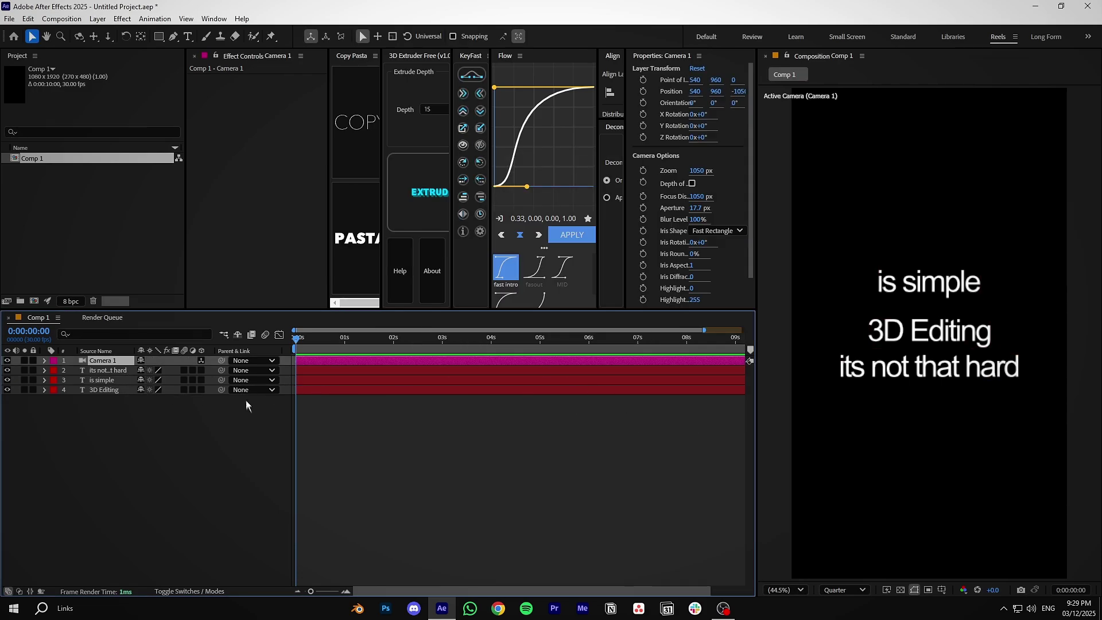
# Turn the three text layers into 3D layers
pyautogui.moveTo(200, 370); pyautogui.dragTo(201, 391)
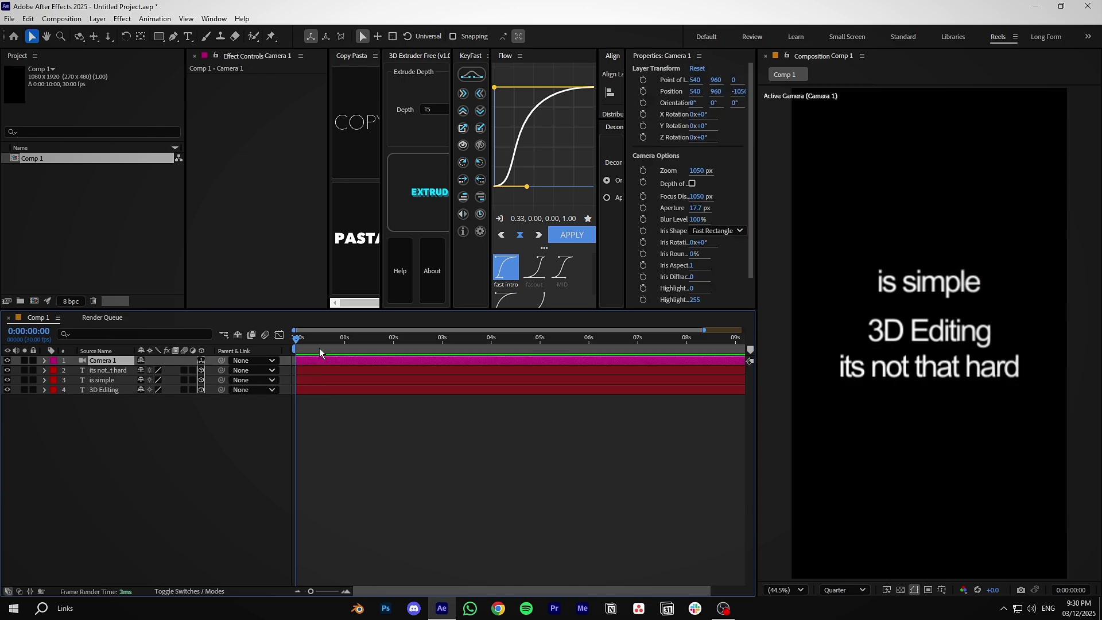
pyautogui.click(396, 413)
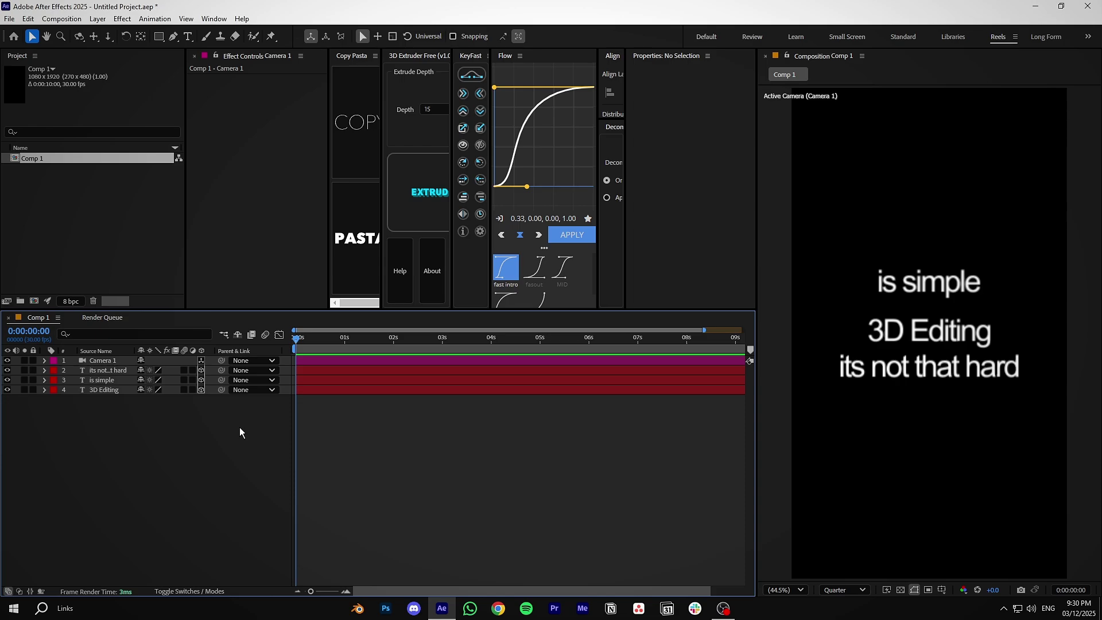
# Add a null object, parent the camera to it, and make the null a 3D layer
pyautogui.hotkey('ctrl', 'alt', 'shift', 'y')
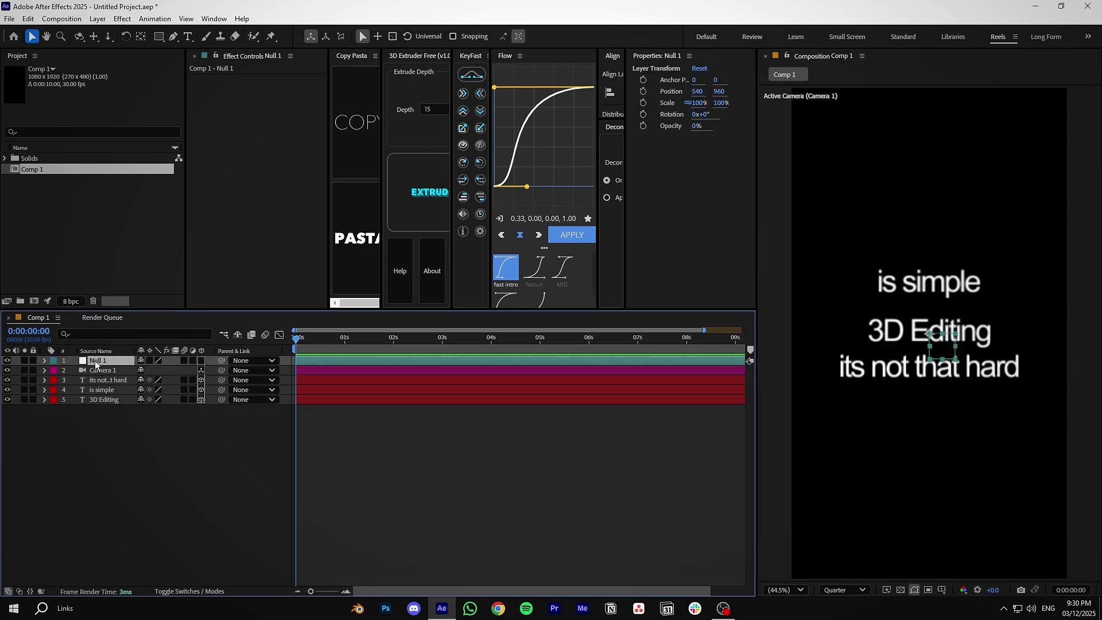
pyautogui.click(181, 416)
pyautogui.moveTo(221, 370); pyautogui.dragTo(101, 365)
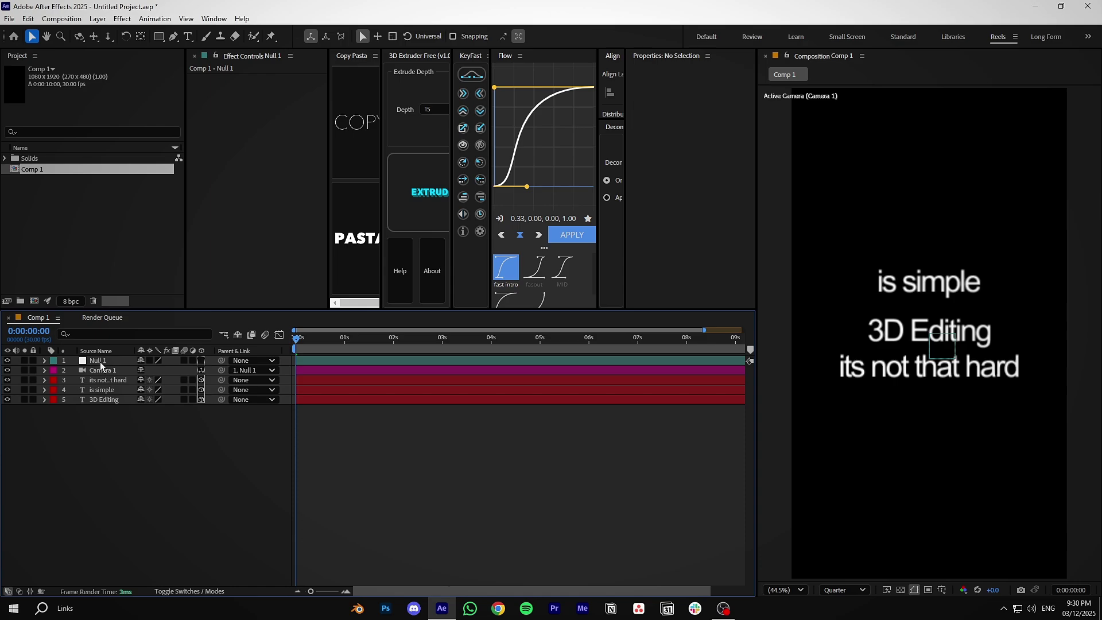
pyautogui.click(200, 360)
pyautogui.click(116, 362)
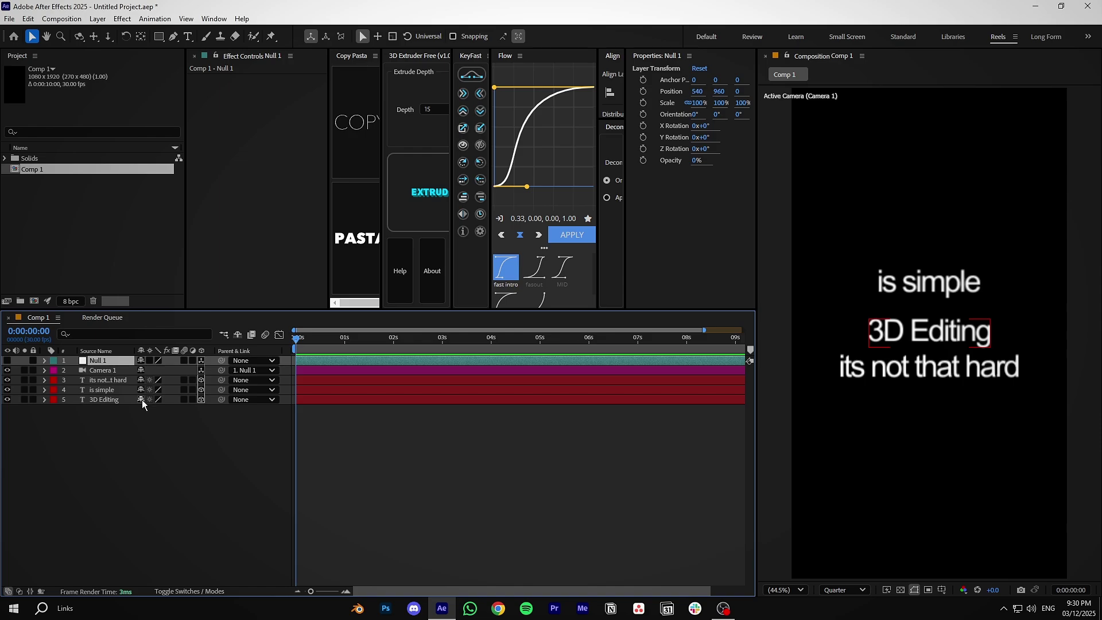
# Reveal the Position properties of the null and the camera, and set the camera's Z position to -1280
pyautogui.hotkey('ctrl', 'Down')
pyautogui.press('p')
pyautogui.moveTo(167, 381)
pyautogui.mouseDown()
pyautogui.moveTo(180, 386)
pyautogui.moveTo(139, 388)
pyautogui.moveTo(183, 386)
pyautogui.moveTo(123, 396)
pyautogui.moveTo(151, 373)
pyautogui.moveTo(178, 380)
pyautogui.moveTo(144, 371)
pyautogui.moveTo(156, 377)
pyautogui.mouseUp()
pyautogui.hotkey('ctrl', 'z')
pyautogui.click(120, 361)
pyautogui.press('p')
pyautogui.hotkey('ctrl', 'z')
pyautogui.hotkey('ctrl', 'z')
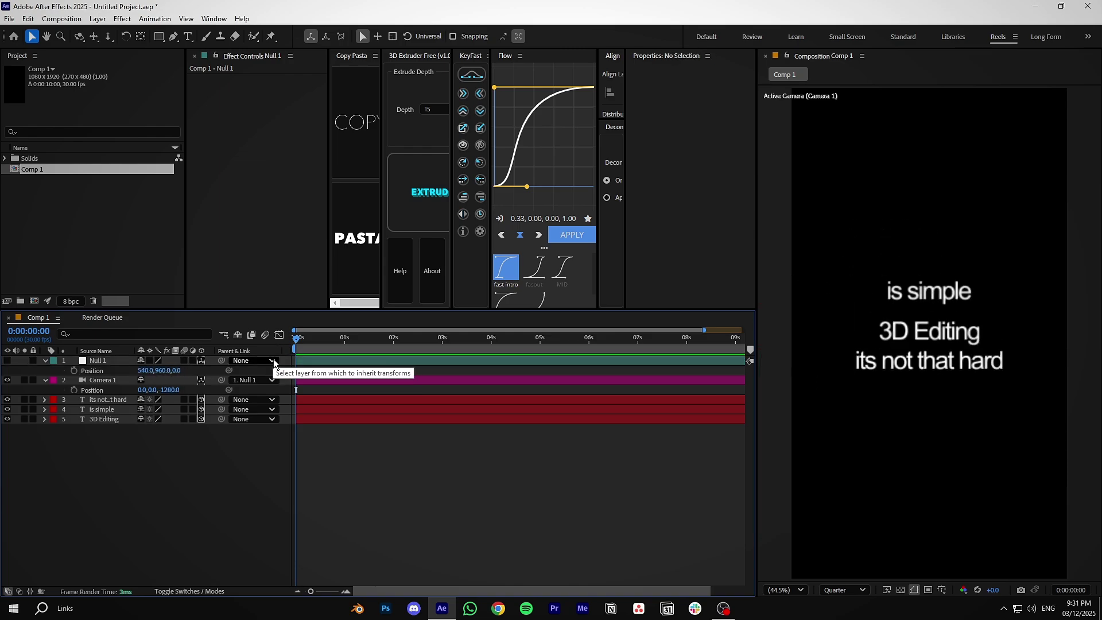
# Add Position keyframes to the null at 0 seconds and at 1 second, keeping the same value
pyautogui.click(109, 381)
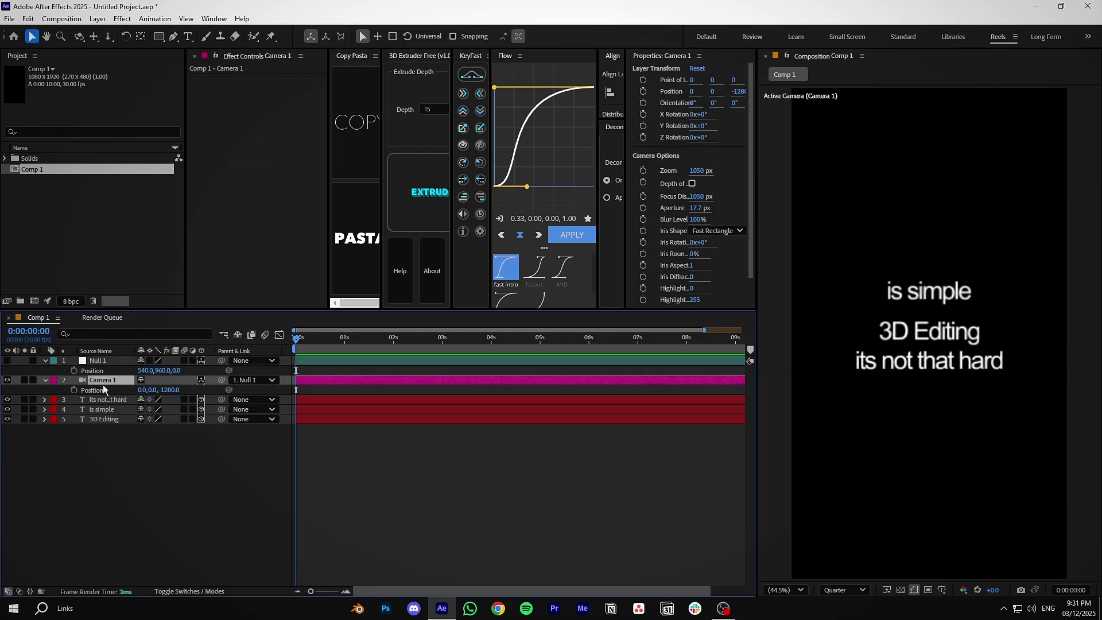
pyautogui.click(99, 360)
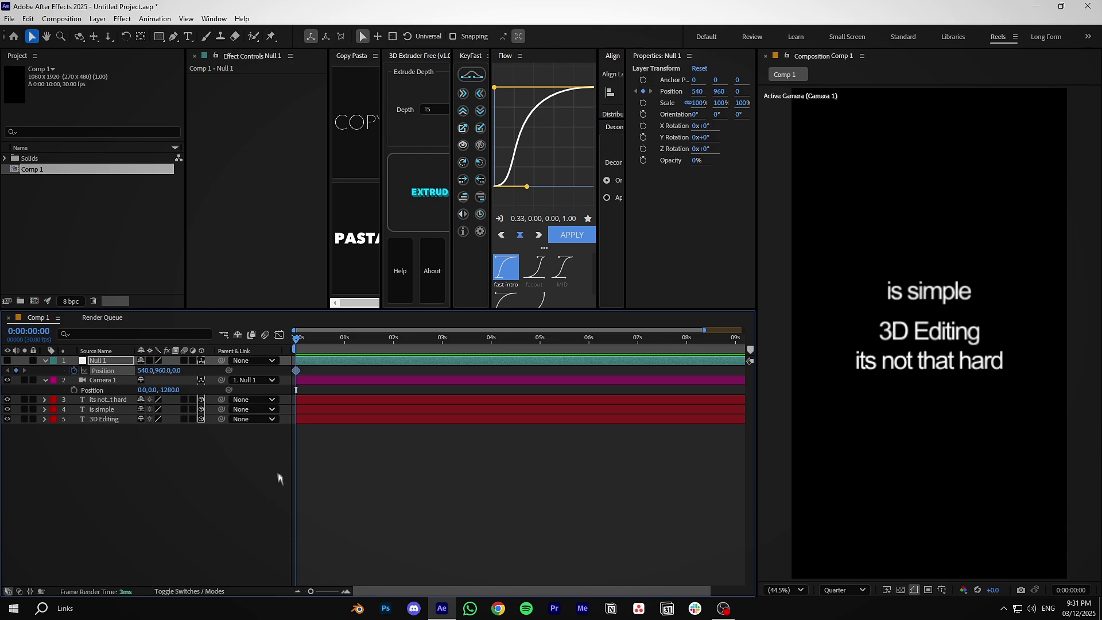
pyautogui.click(75, 370)
pyautogui.press('=')
pyautogui.press('=')
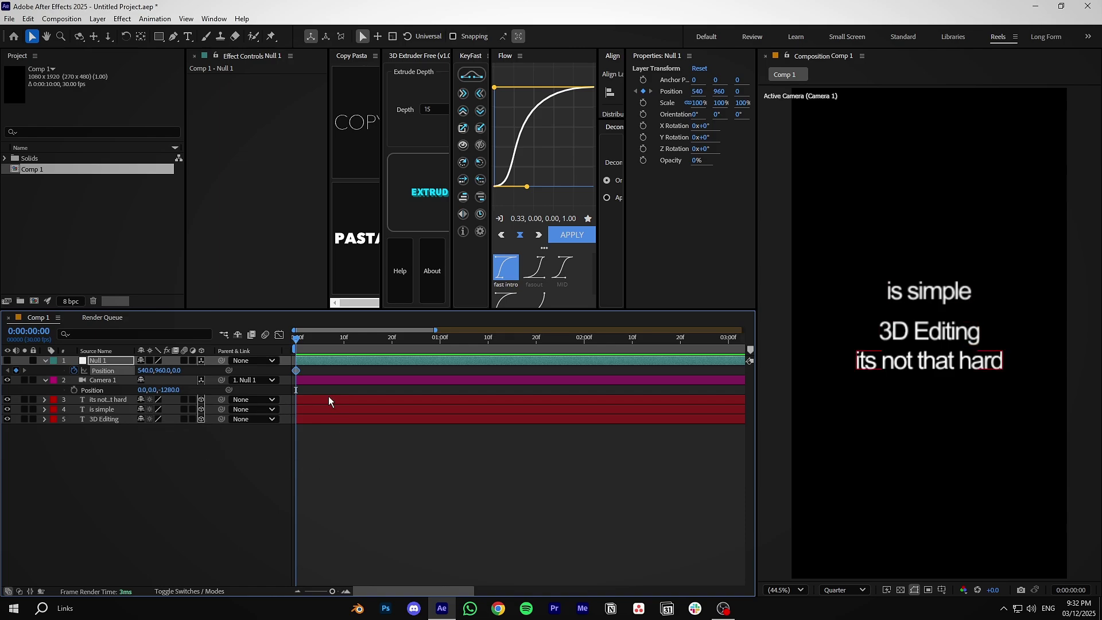
pyautogui.hotkey('shift', 'pagedown')
pyautogui.hotkey('shift', 'pagedown')
pyautogui.hotkey('shift', 'pagedown')
pyautogui.hotkey('alt', 'shift', 'p')
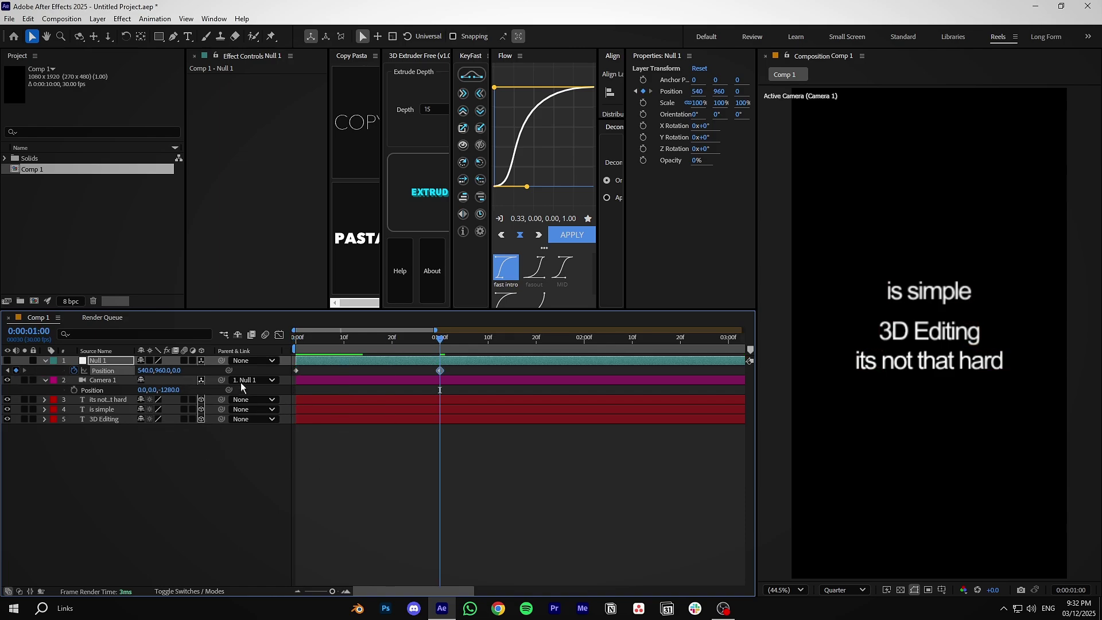
pyautogui.click(322, 435)
# Return to the first frame, hide the "is simple" and "its not that hard" layers, and enlarge the "3D Editing" text slightly
pyautogui.press('Home')
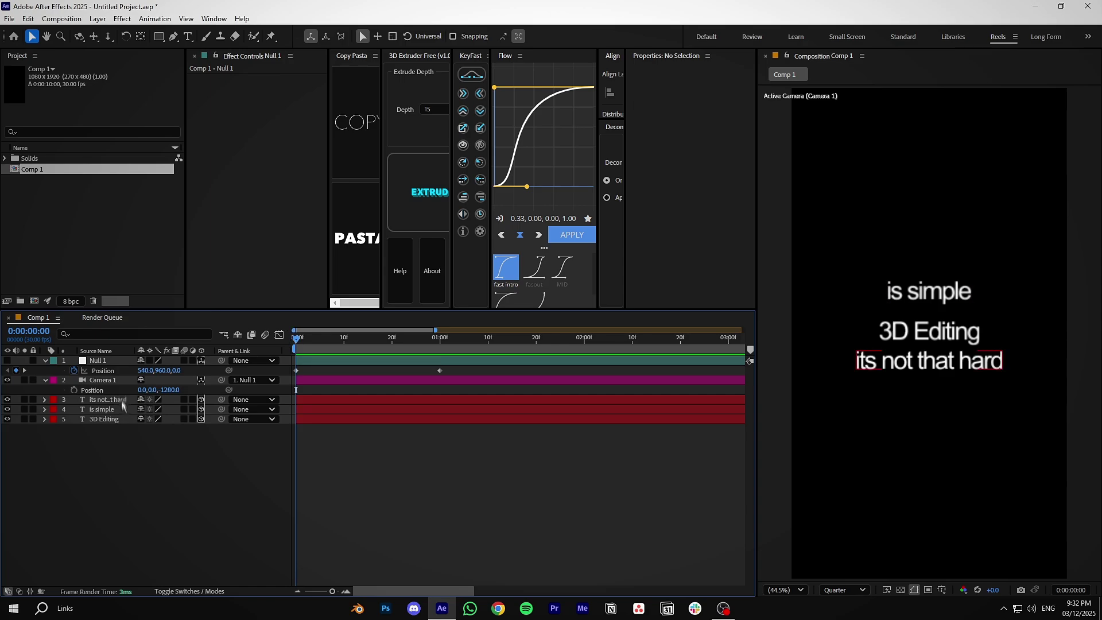
pyautogui.click(101, 420)
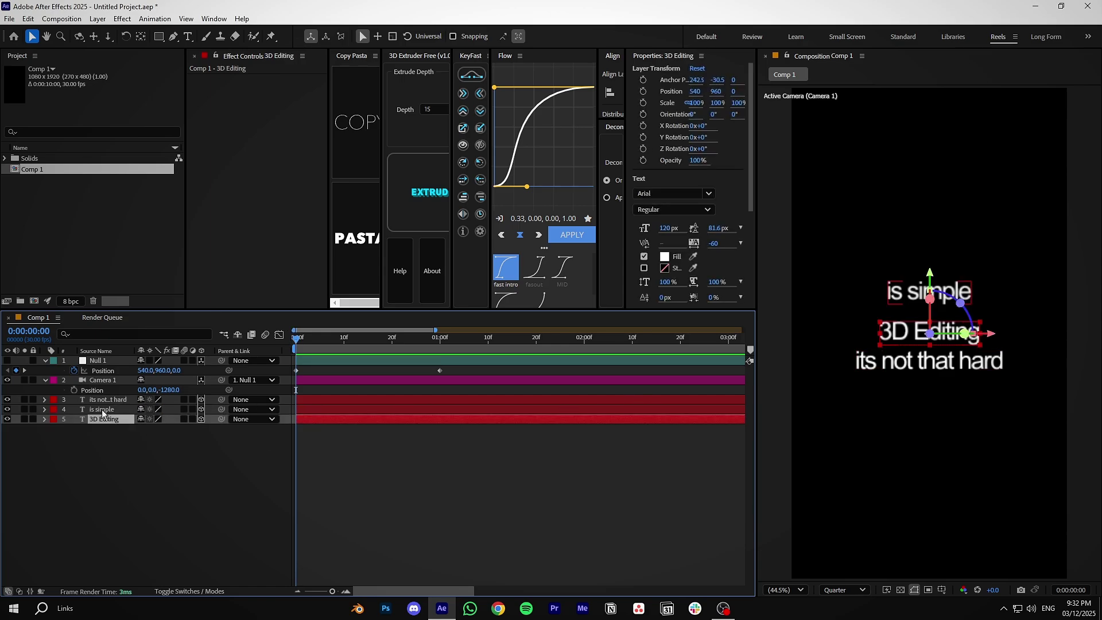
pyautogui.click(112, 409)
pyautogui.click(108, 399)
pyautogui.click(130, 449)
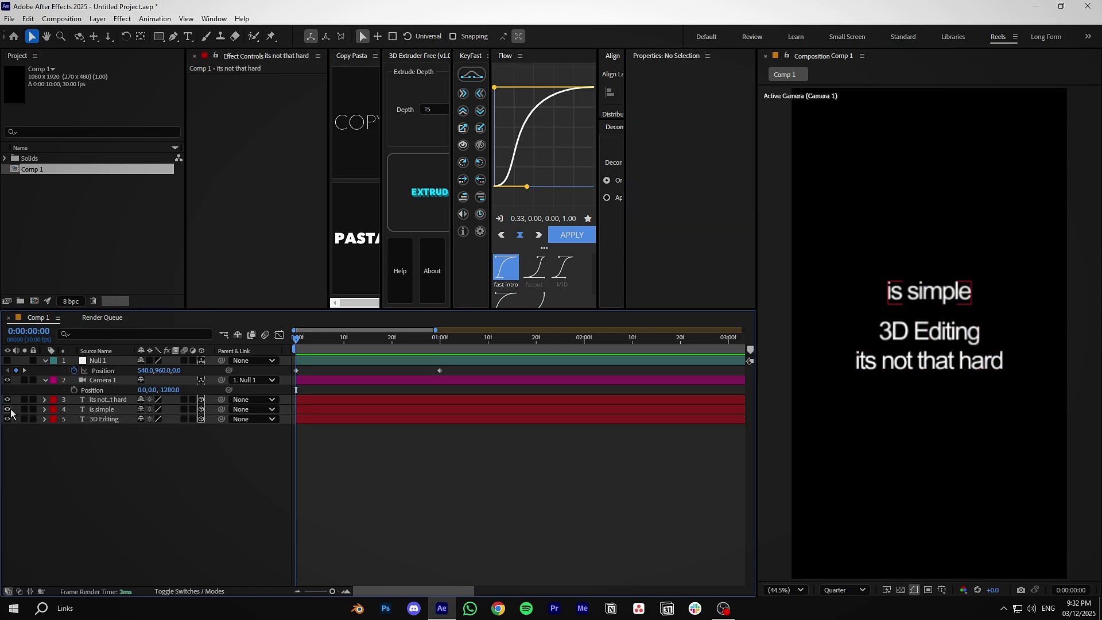
pyautogui.moveTo(8, 409); pyautogui.dragTo(8, 399)
pyautogui.click(106, 419)
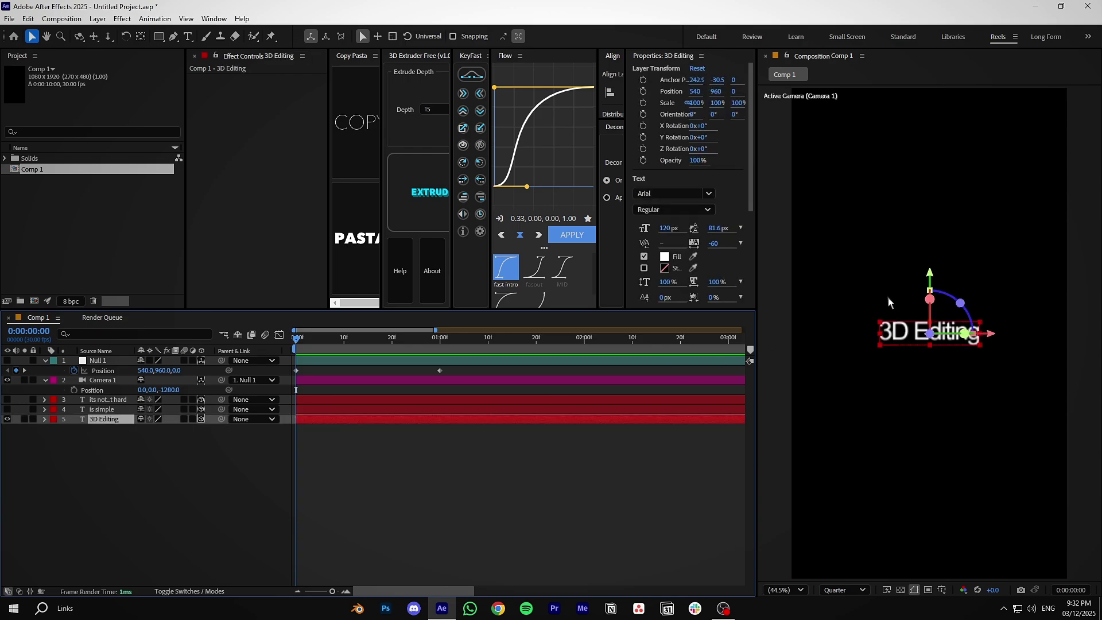
pyautogui.click(337, 427)
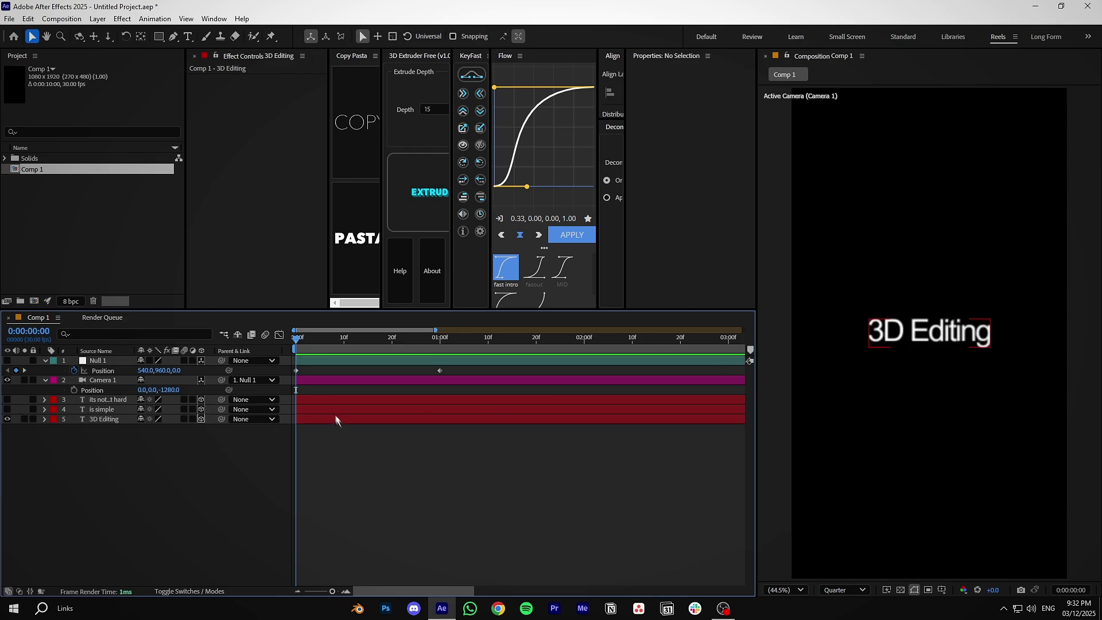
# Set the null's Z position at the first keyframe to -1450 for a camera push-in
pyautogui.click(310, 370)
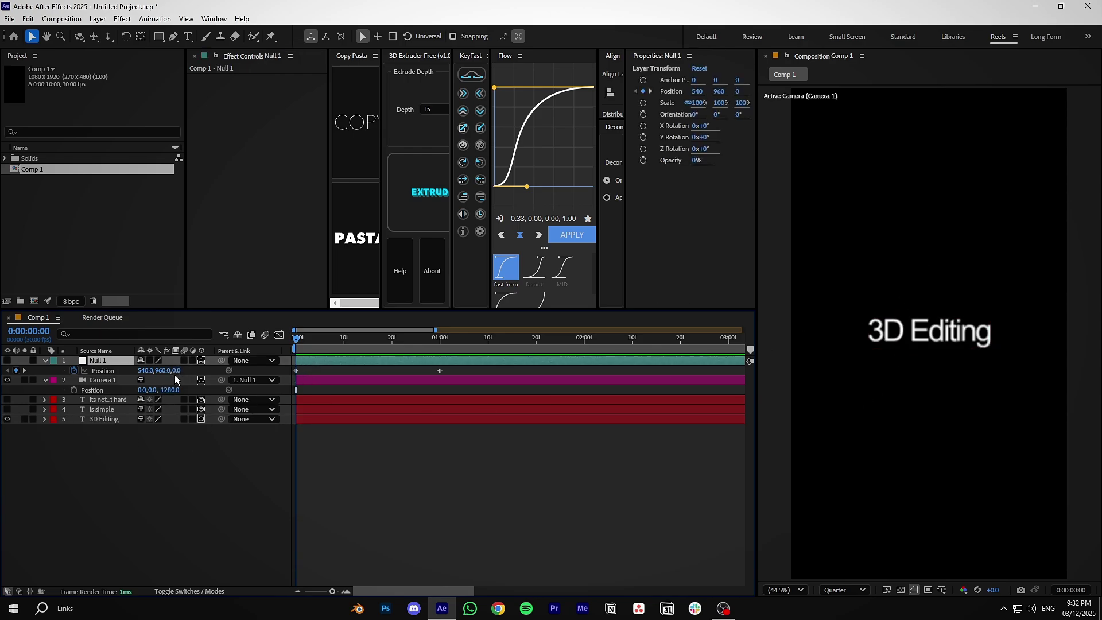
pyautogui.click(404, 454)
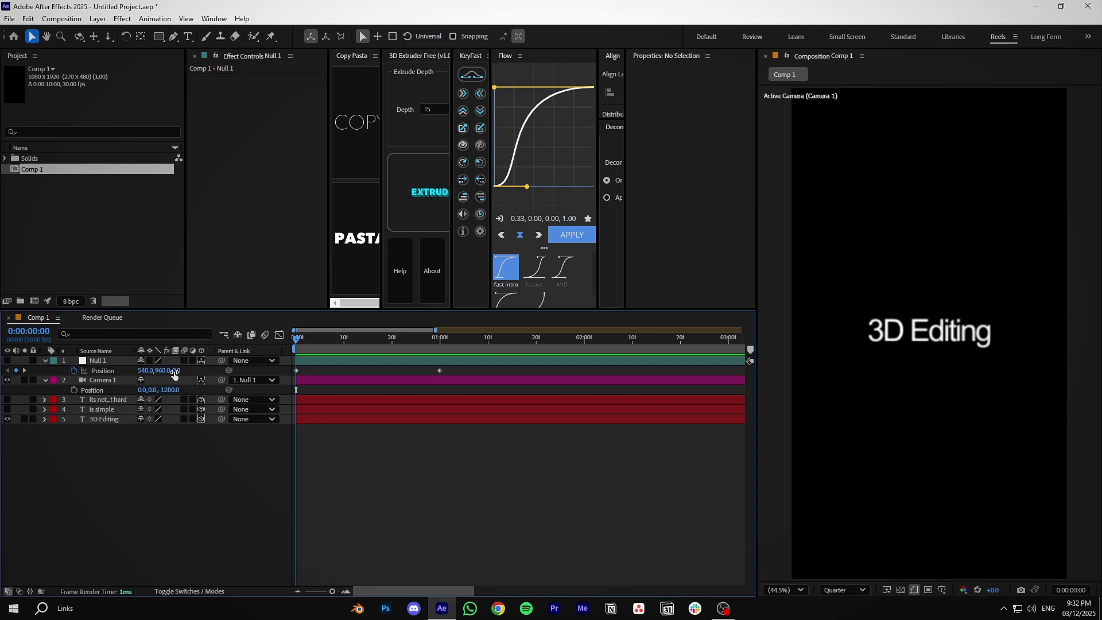
pyautogui.moveTo(176, 374); pyautogui.dragTo(107, 379)
# Set the composition preview resolution to Full and play the camera move from the first frame
pyautogui.click(843, 590)
pyautogui.click(832, 526)
pyautogui.click(297, 341)
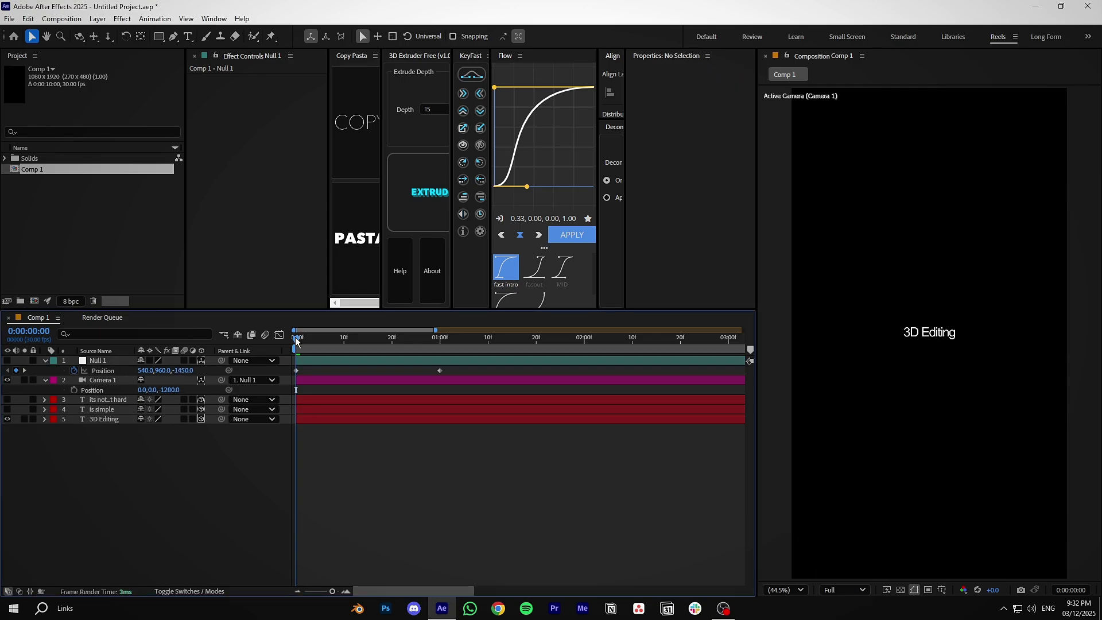
pyautogui.press('space')
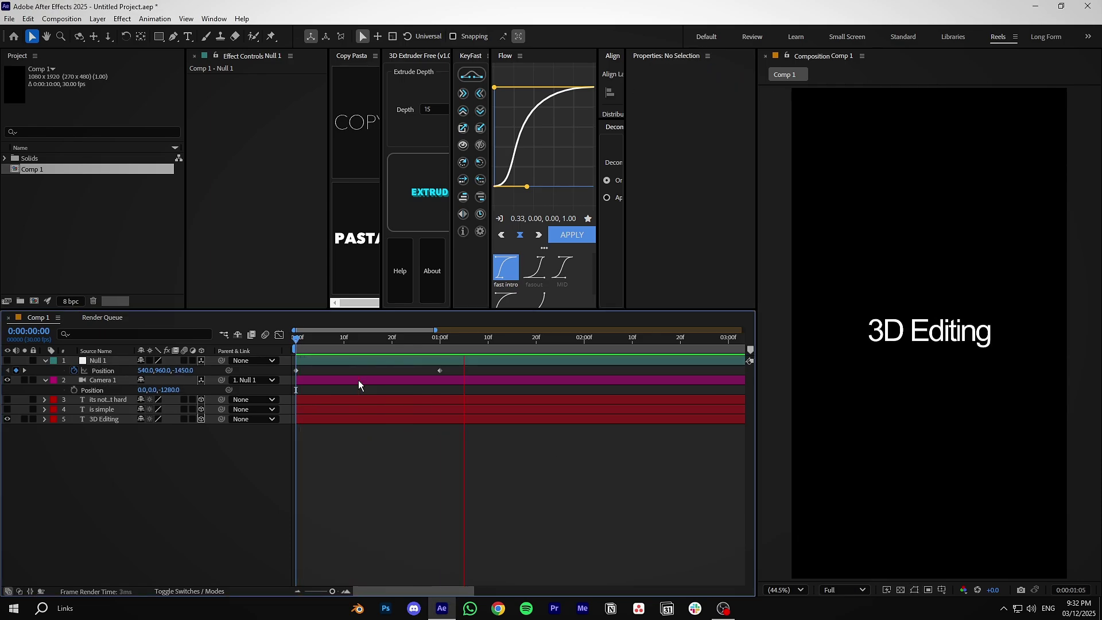
pyautogui.press('space')
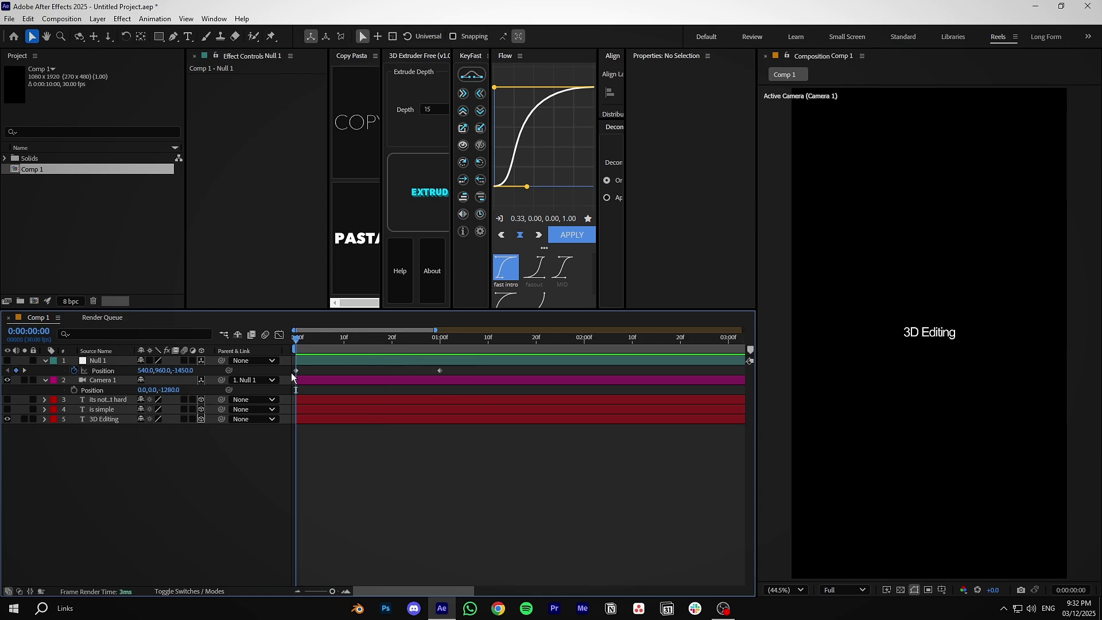
# Apply the "fast intro" easing curve to both of the null's Position keyframes and view their speed graph
pyautogui.moveTo(471, 371); pyautogui.dragTo(259, 384)
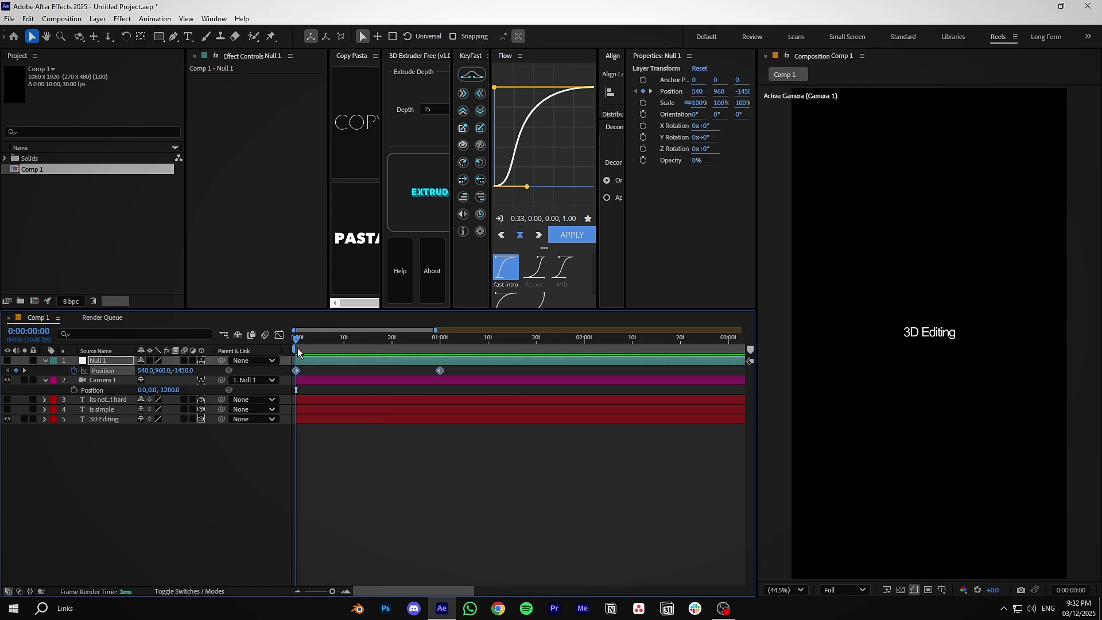
pyautogui.click(505, 268)
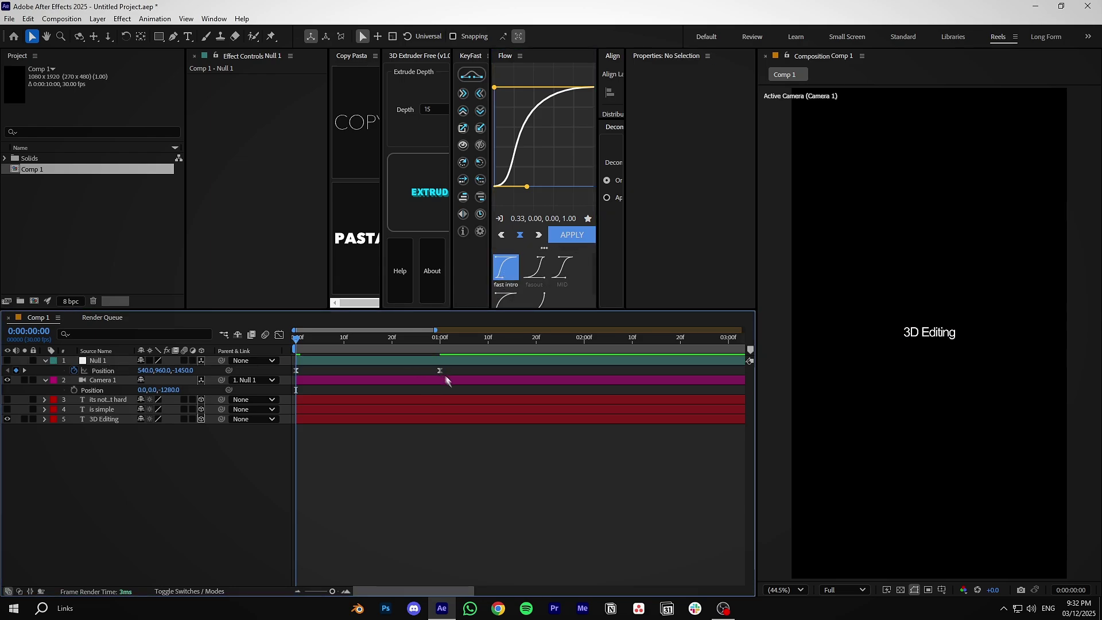
pyautogui.moveTo(465, 377); pyautogui.dragTo(278, 361)
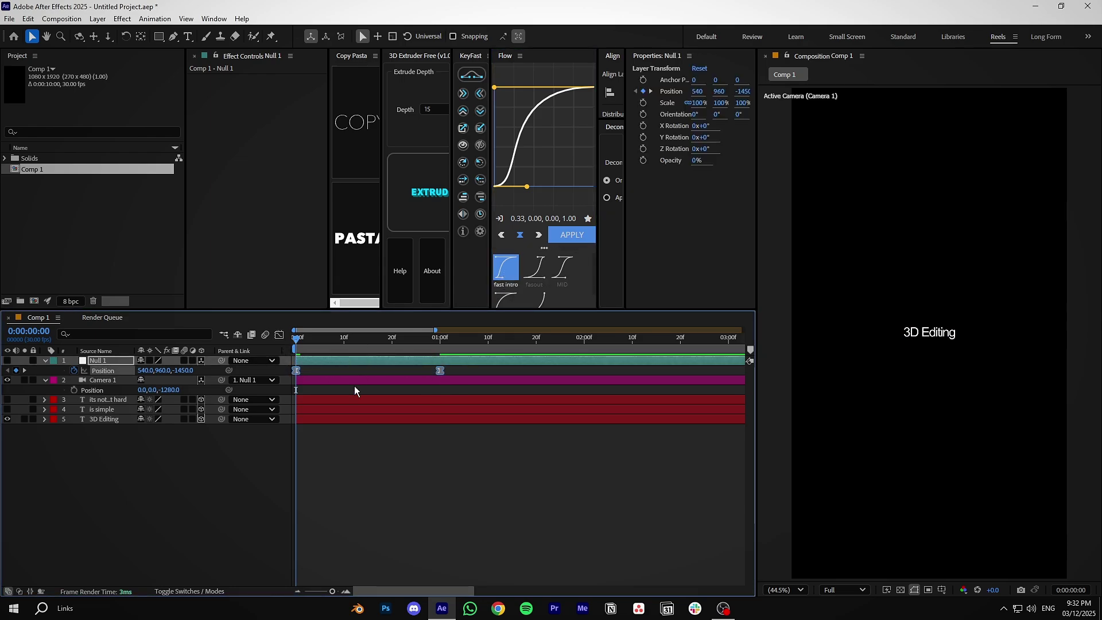
pyautogui.hotkey('shift', 'F3')
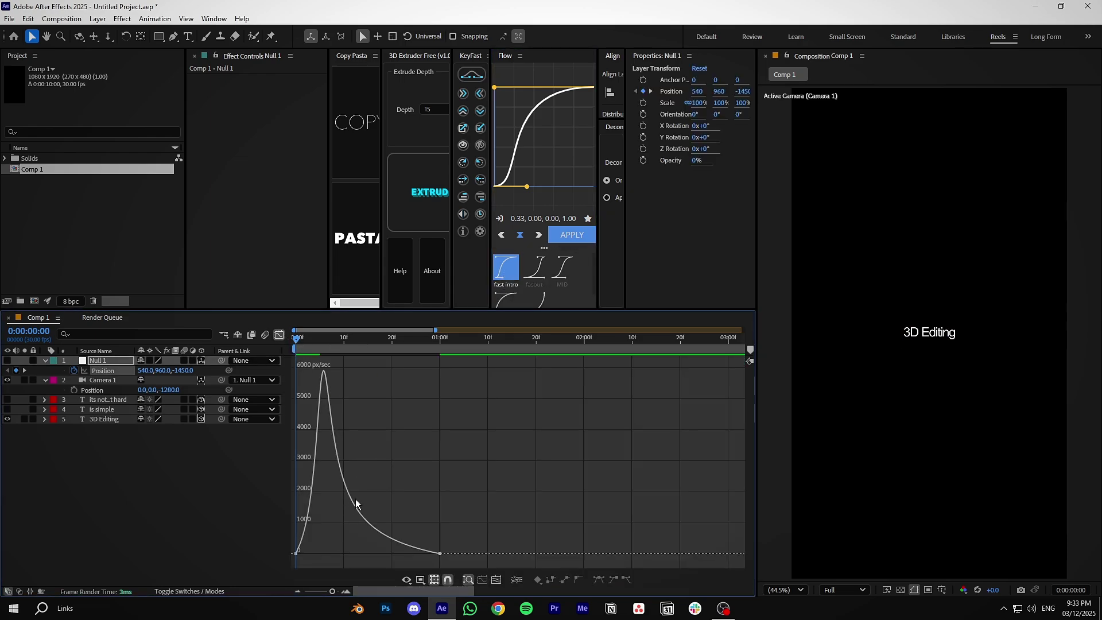
pyautogui.moveTo(297, 552)
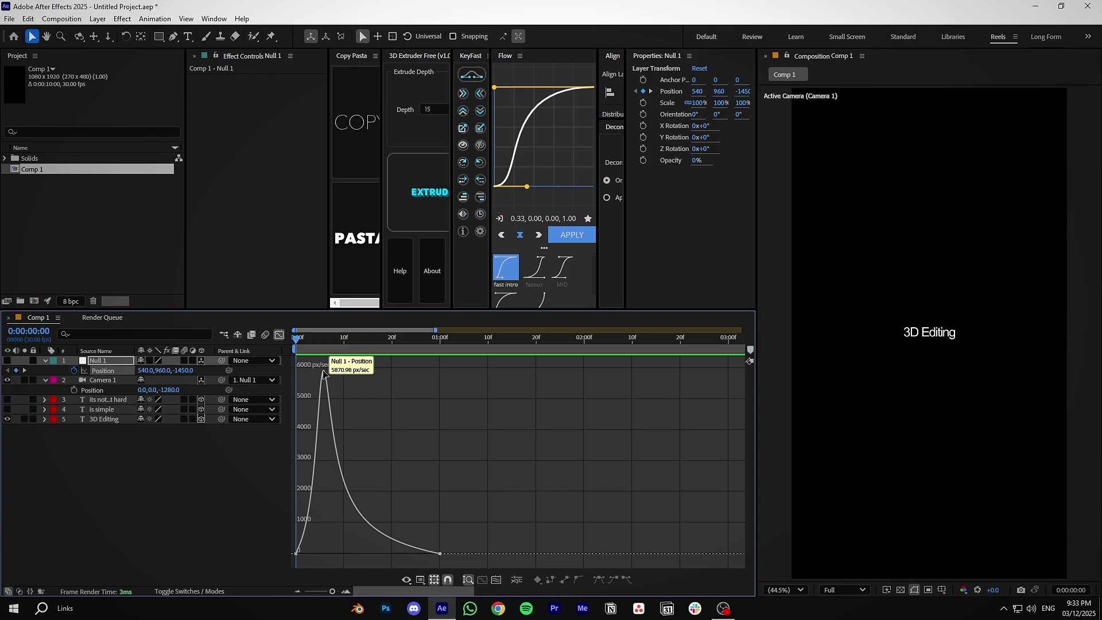
pyautogui.hotkey('shift', 'F3')
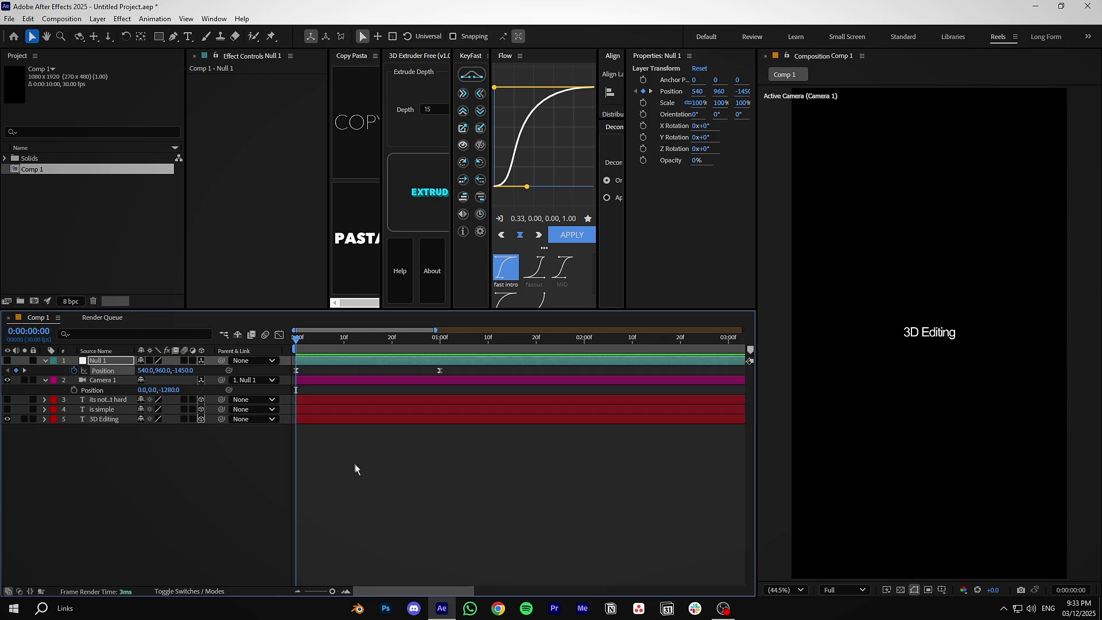
# Play back the eased camera push-in and inspect its end keyframe in the speed graph
pyautogui.click(355, 469)
pyautogui.press('space')
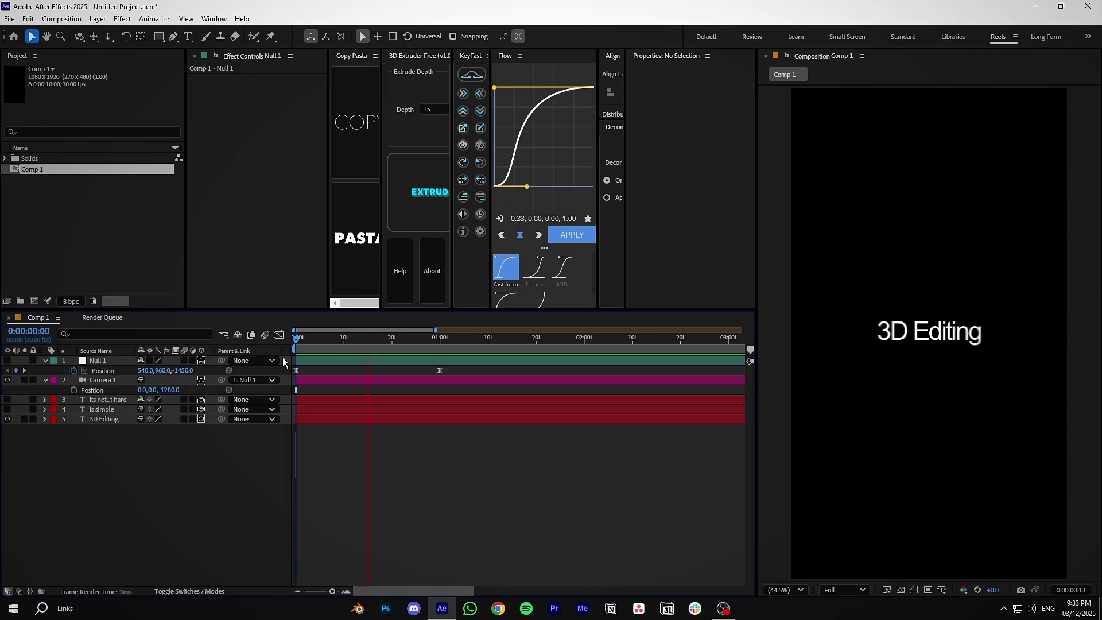
pyautogui.press('space')
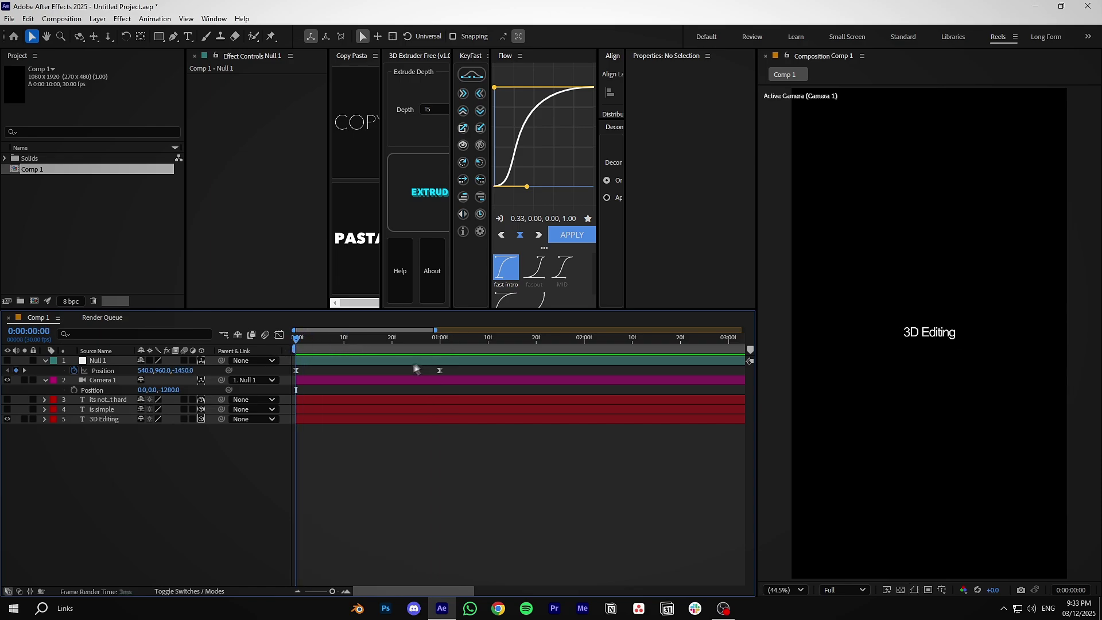
pyautogui.press('space')
pyautogui.press('space')
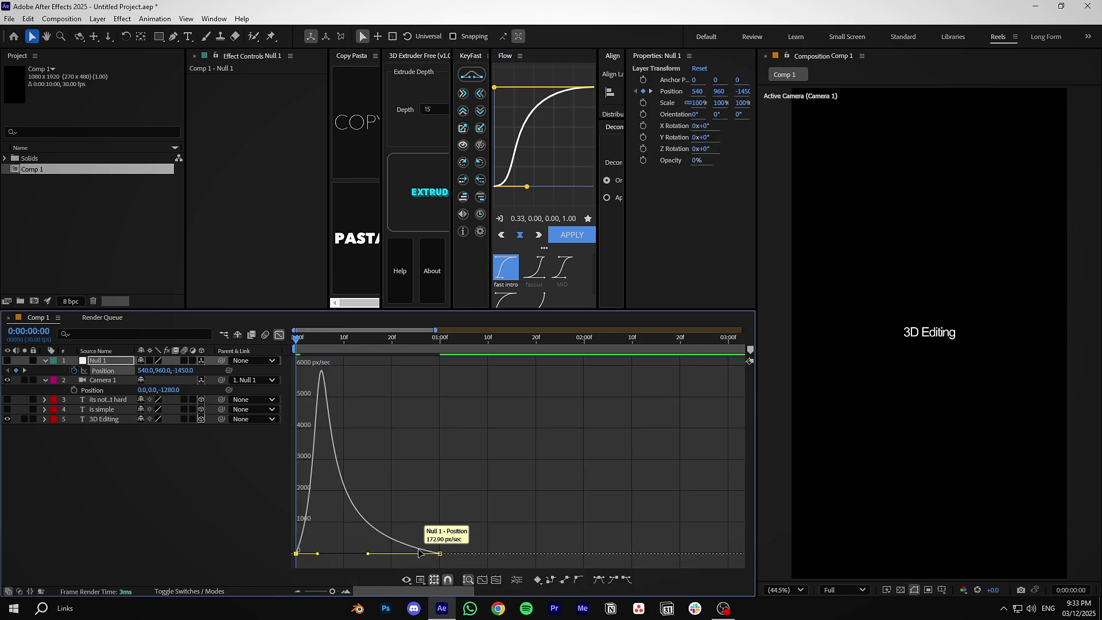
pyautogui.click(439, 553)
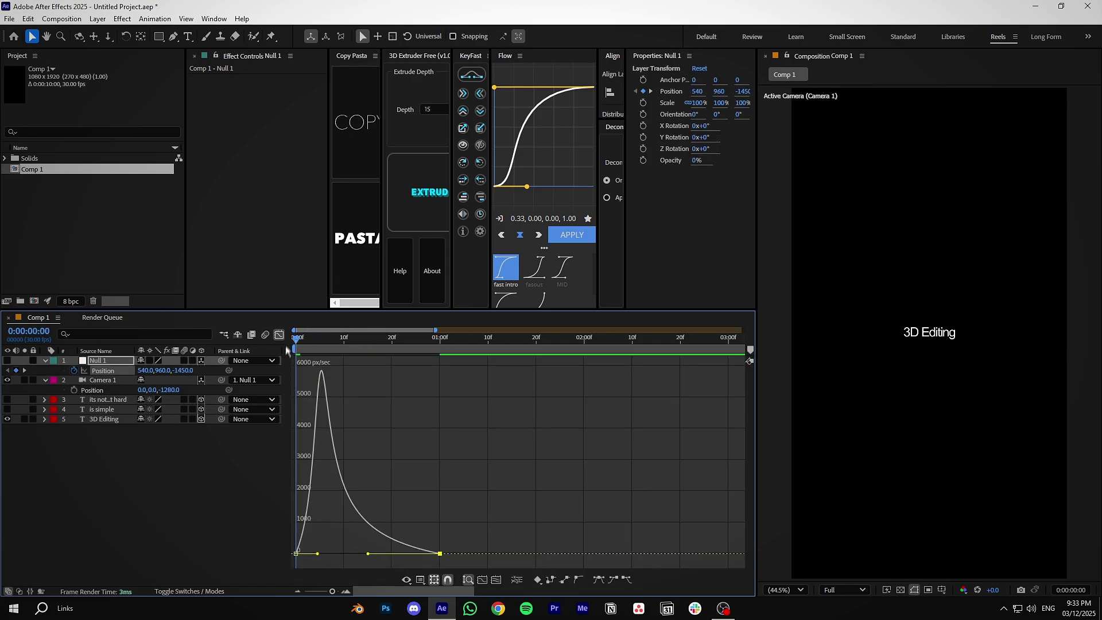
pyautogui.hotkey('shift', 'F3')
pyautogui.click(499, 467)
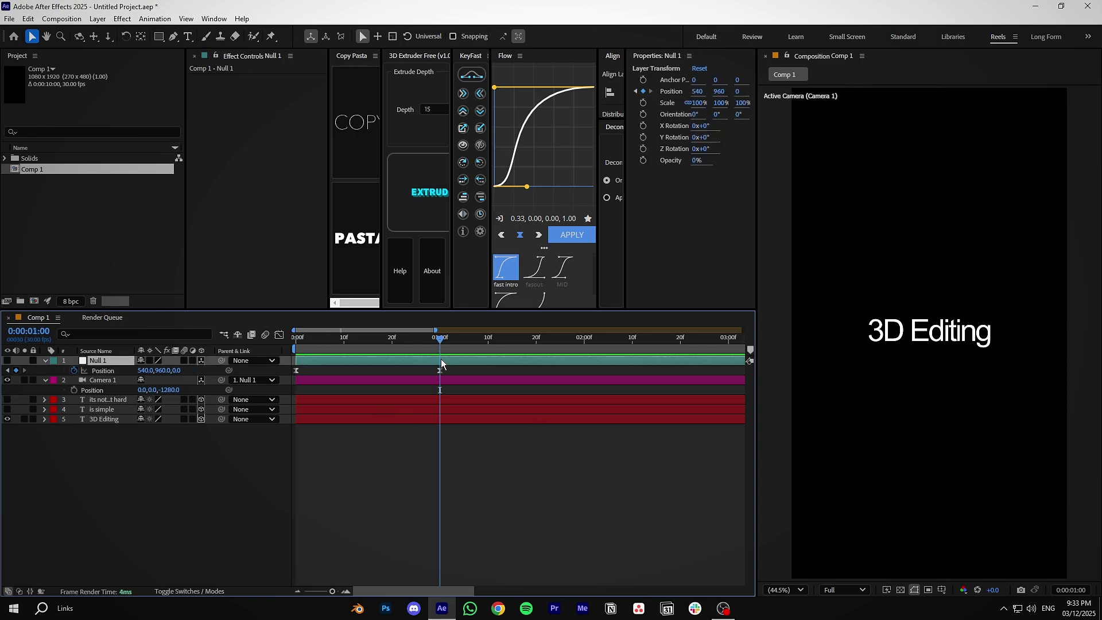
# Duplicate the null and delete the copy's Position keyframe at 1 second
pyautogui.hotkey('ctrl', 'd')
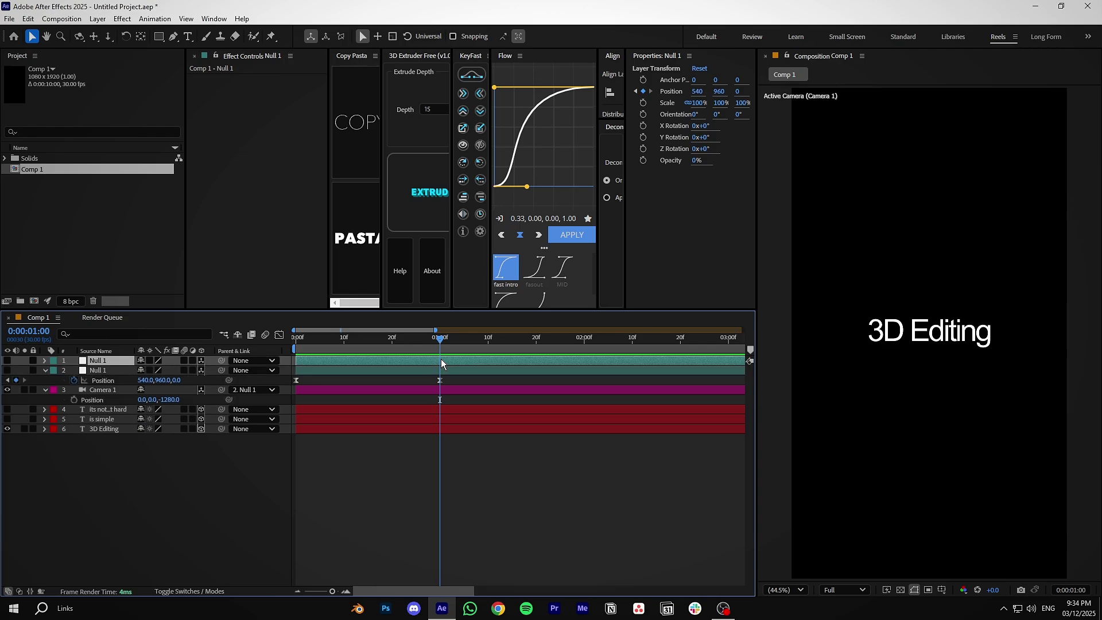
pyautogui.click(440, 370)
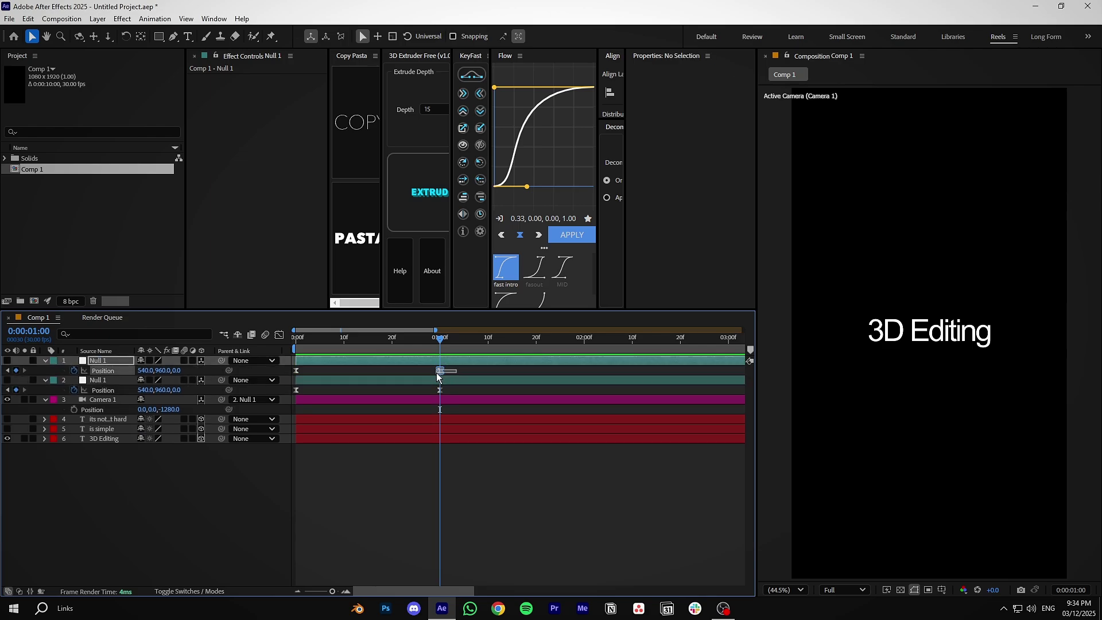
pyautogui.press('Delete')
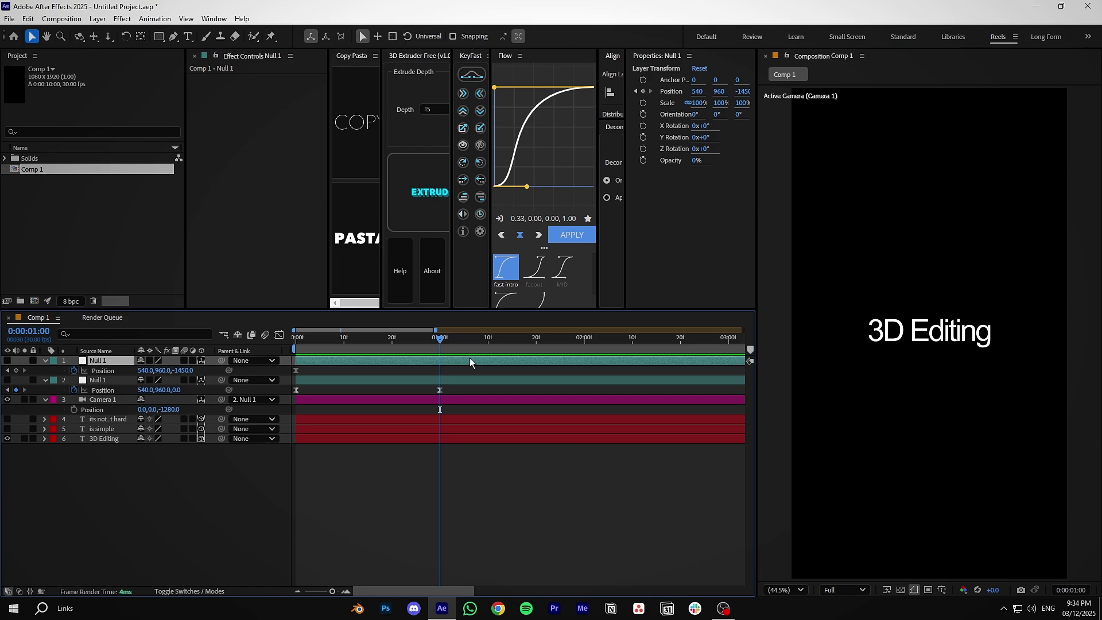
# Shift the duplicate null layer so that it and its remaining Position keyframe start at frame 20
pyautogui.moveTo(388, 362); pyautogui.dragTo(452, 392)
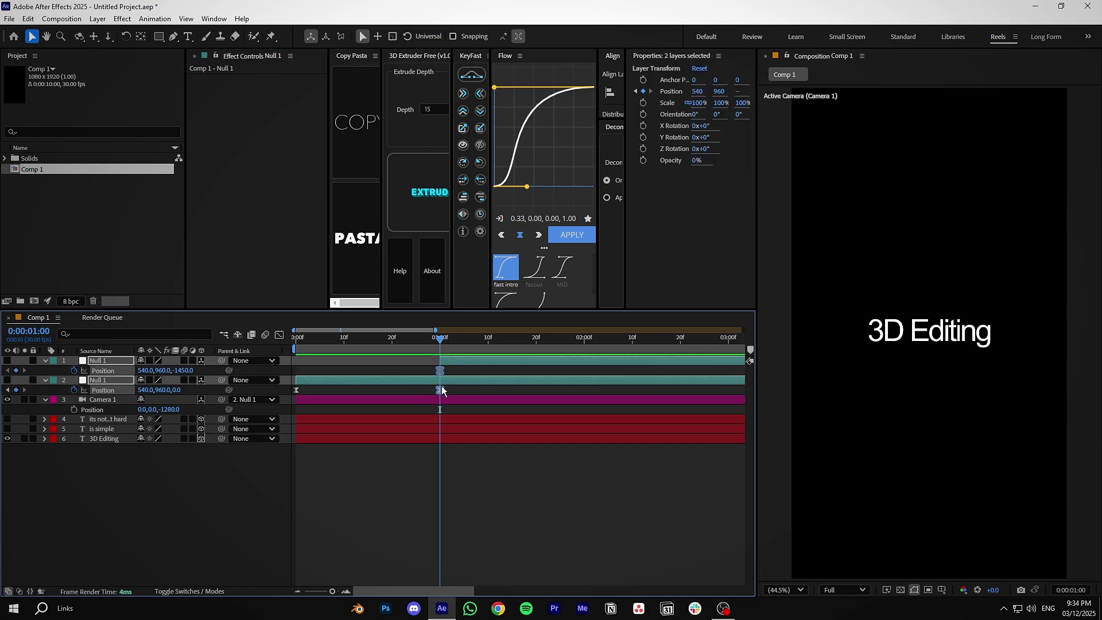
pyautogui.click(442, 383)
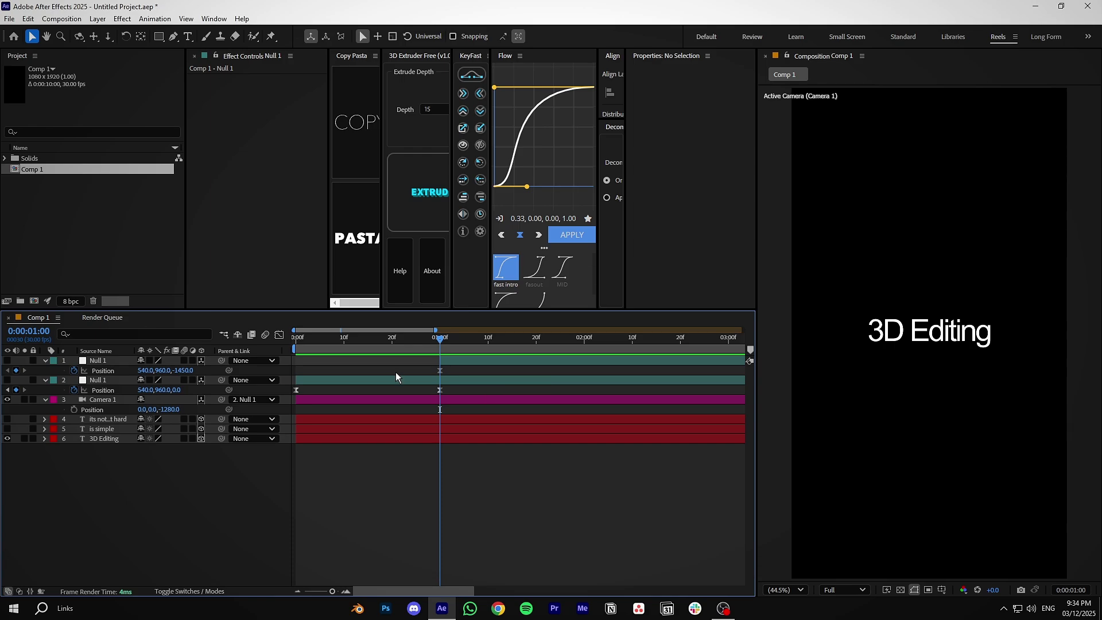
pyautogui.hotkey('shift', 'pageup')
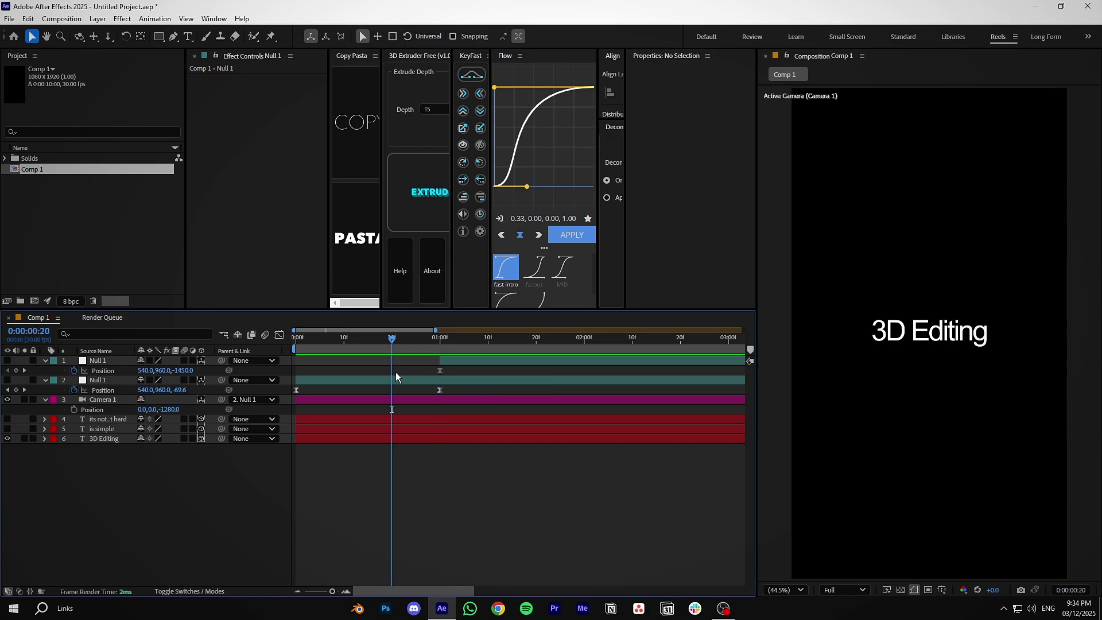
pyautogui.moveTo(466, 360); pyautogui.dragTo(424, 361)
pyautogui.click(411, 467)
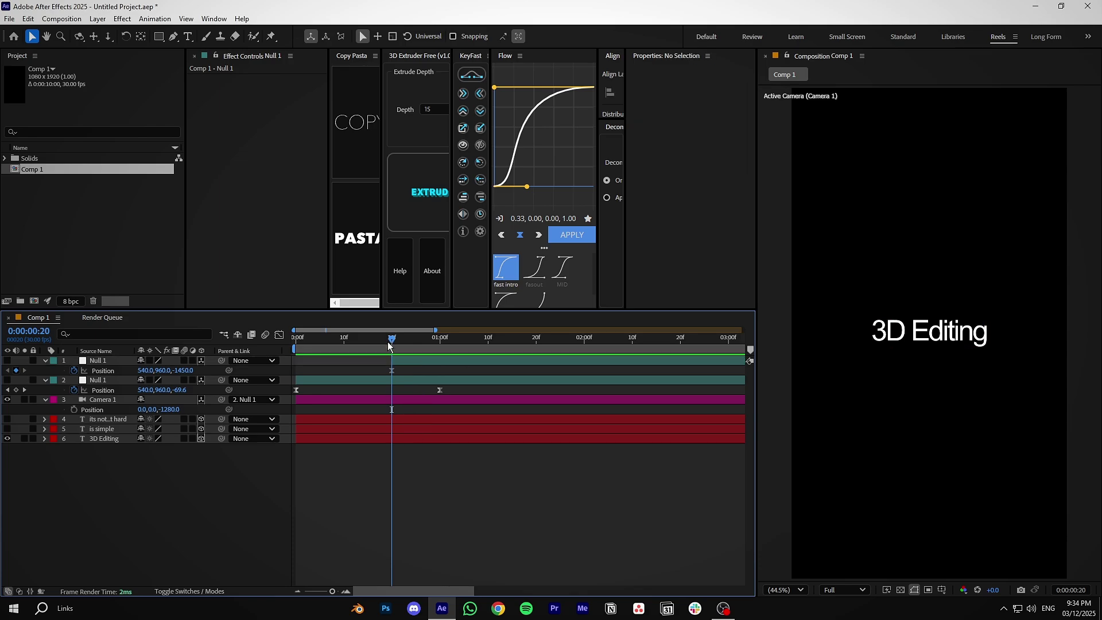
pyautogui.click(409, 380)
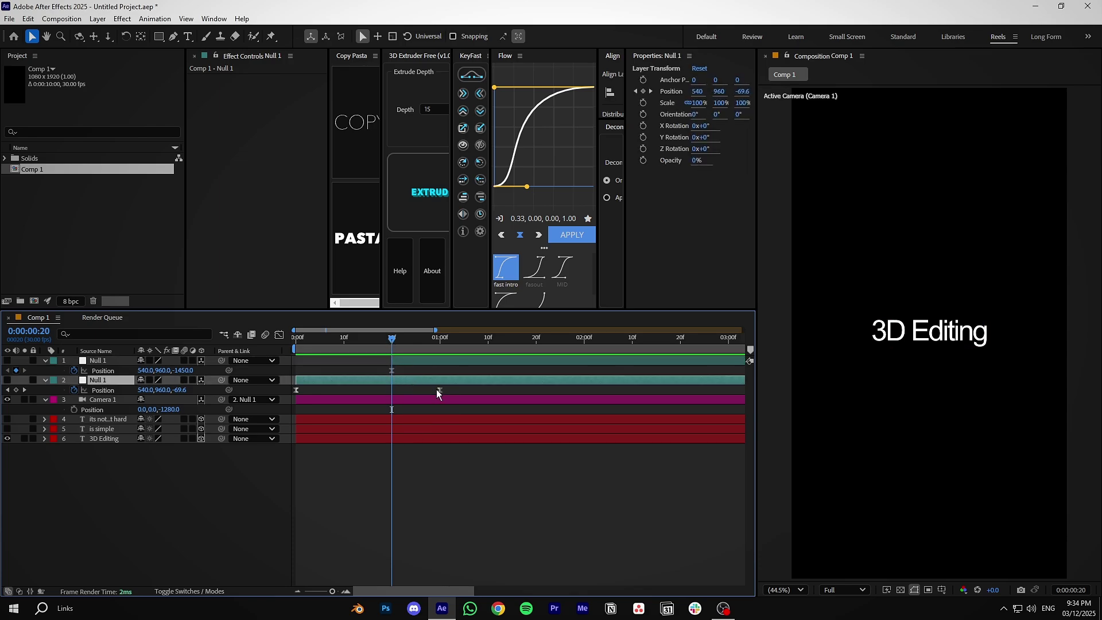
pyautogui.click(398, 358)
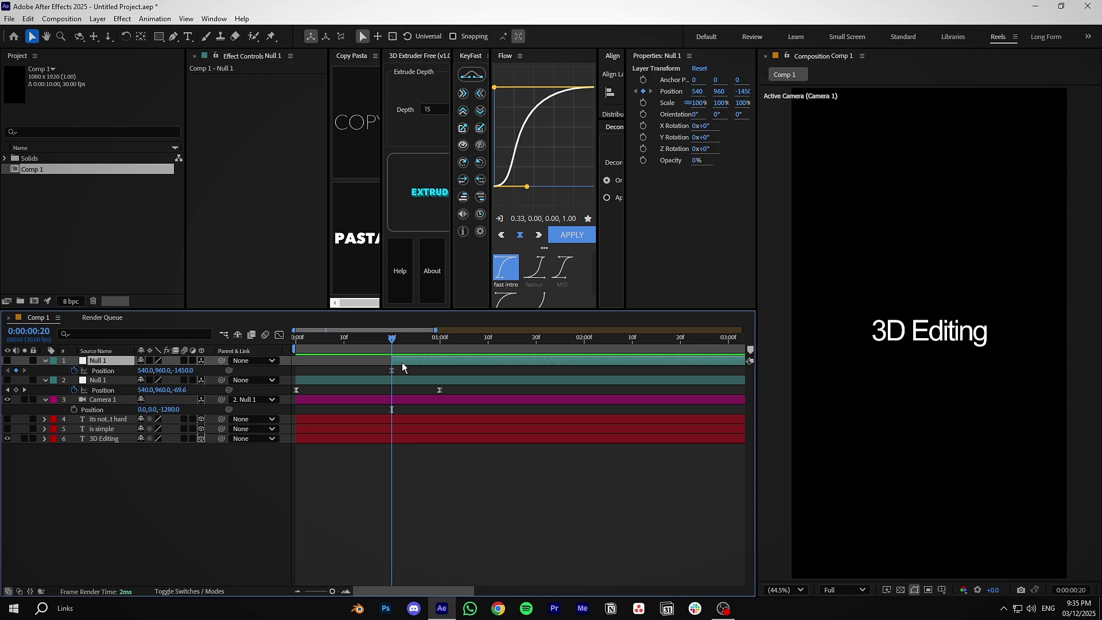
# Parent the original null to the duplicate null and add a Position keyframe to the duplicate at 2 seconds
pyautogui.press('space')
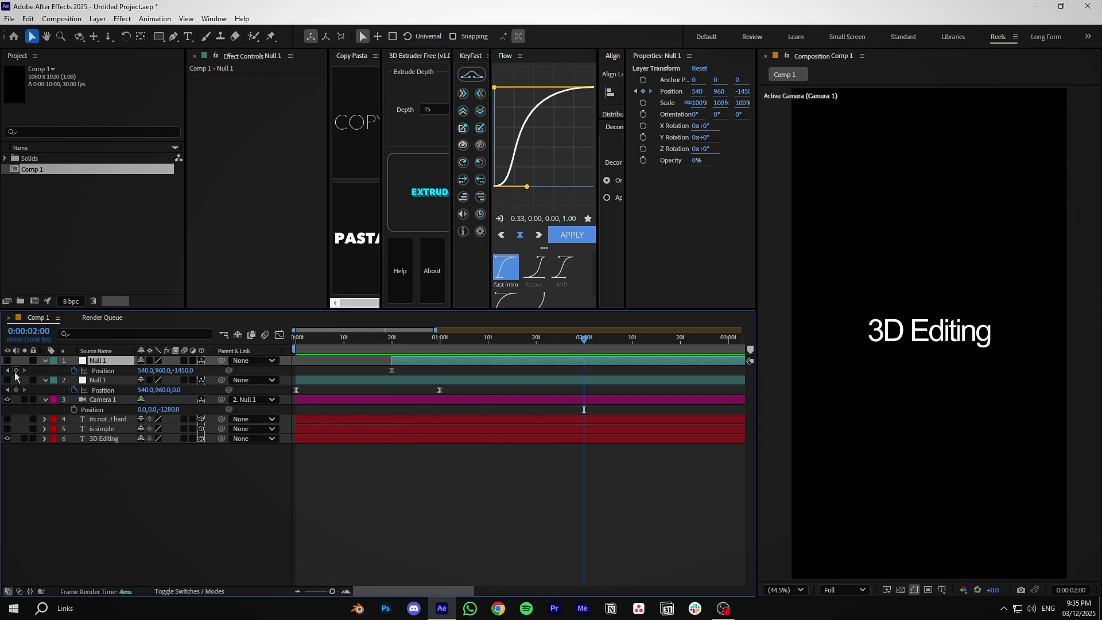
pyautogui.moveTo(221, 380); pyautogui.dragTo(184, 361)
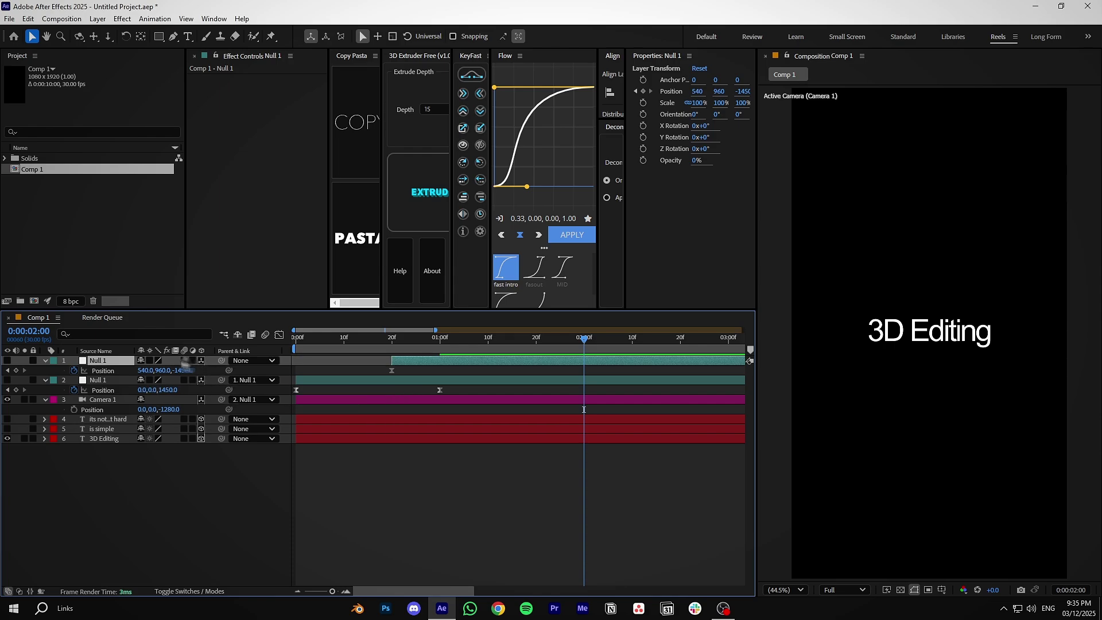
pyautogui.click(16, 370)
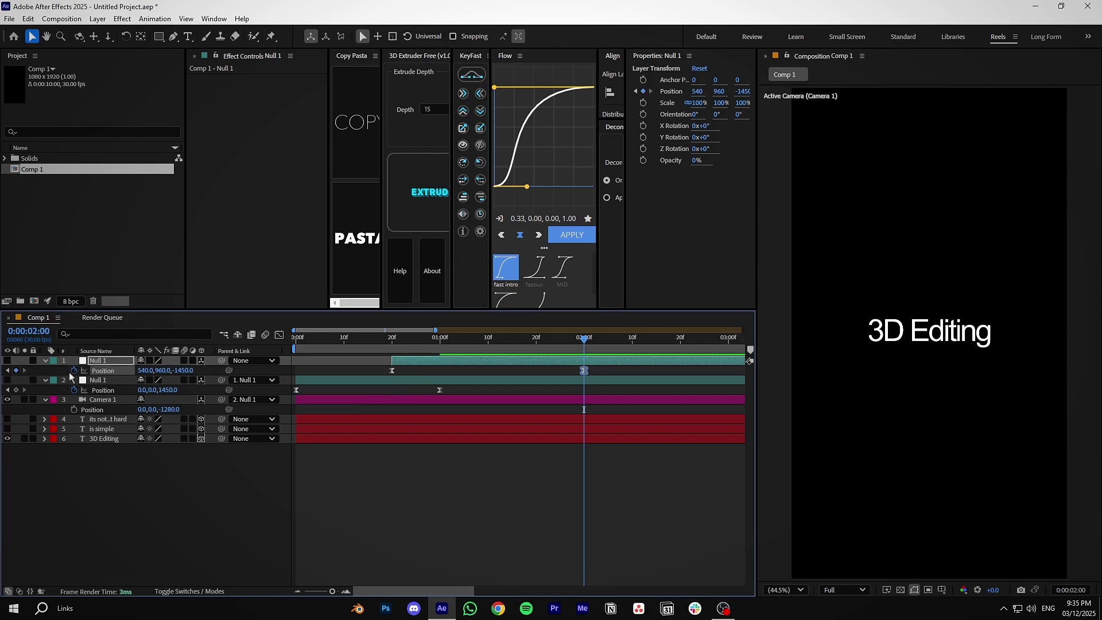
pyautogui.click(465, 486)
pyautogui.moveTo(410, 343); pyautogui.dragTo(584, 376)
pyautogui.click(583, 370)
pyautogui.click(557, 473)
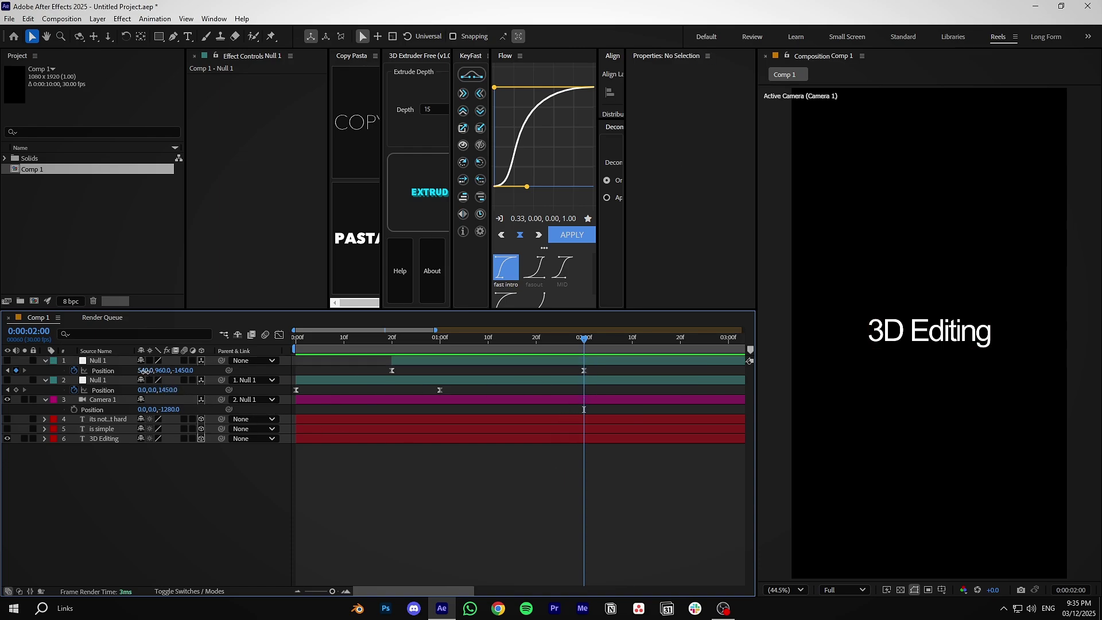
# Set the duplicate null's X position at 2 seconds to 1450 and play the camera move from the first frame
pyautogui.moveTo(144, 371); pyautogui.dragTo(195, 373)
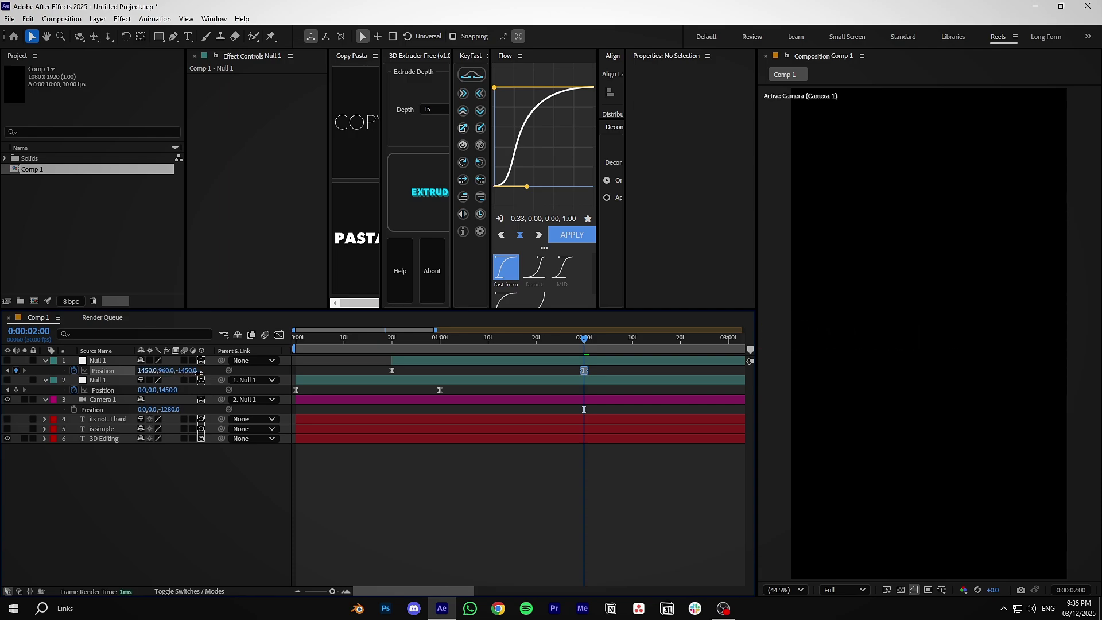
pyautogui.moveTo(584, 339); pyautogui.dragTo(295, 343)
pyautogui.press('space')
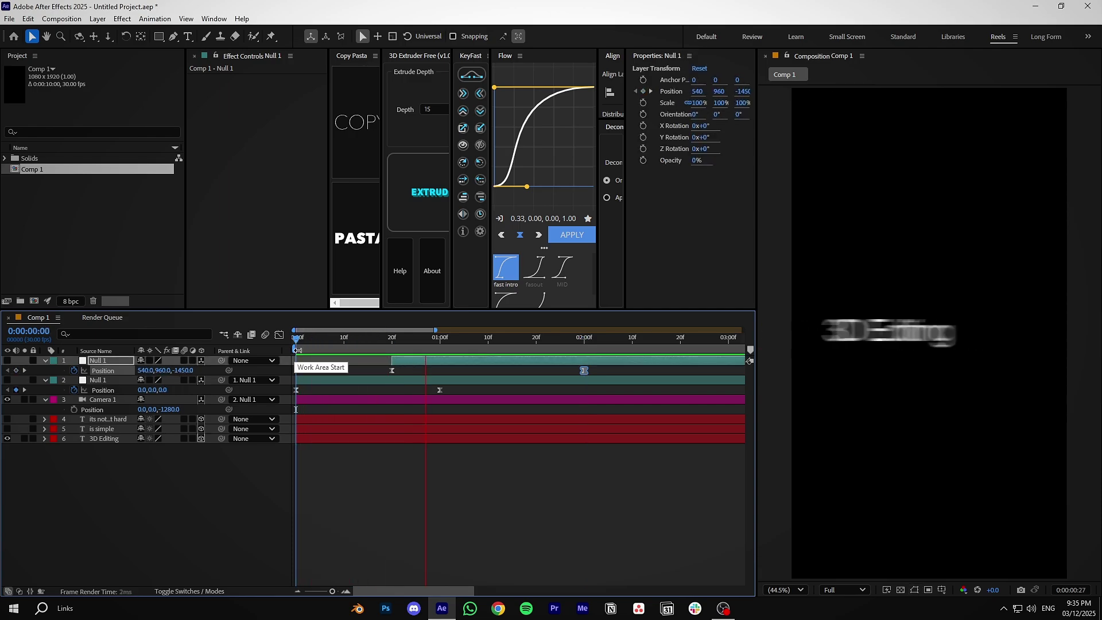
pyautogui.press('space')
pyautogui.click(570, 474)
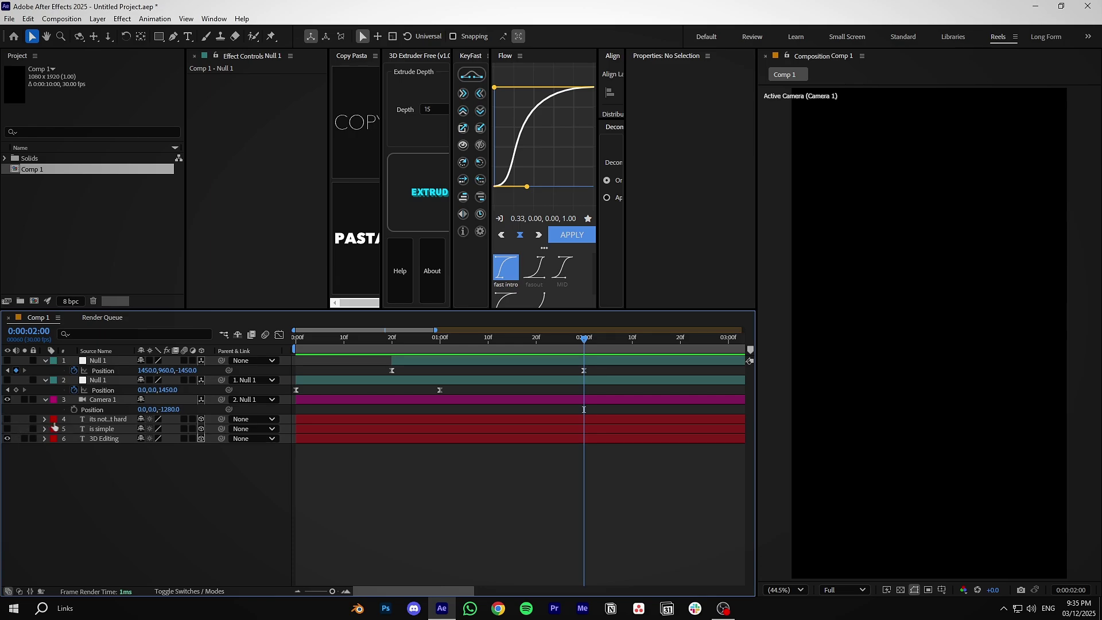
# Show the "is simple" text layer at 2 seconds and center it in the camera view
pyautogui.click(97, 438)
pyautogui.press('F2')
pyautogui.click(7, 428)
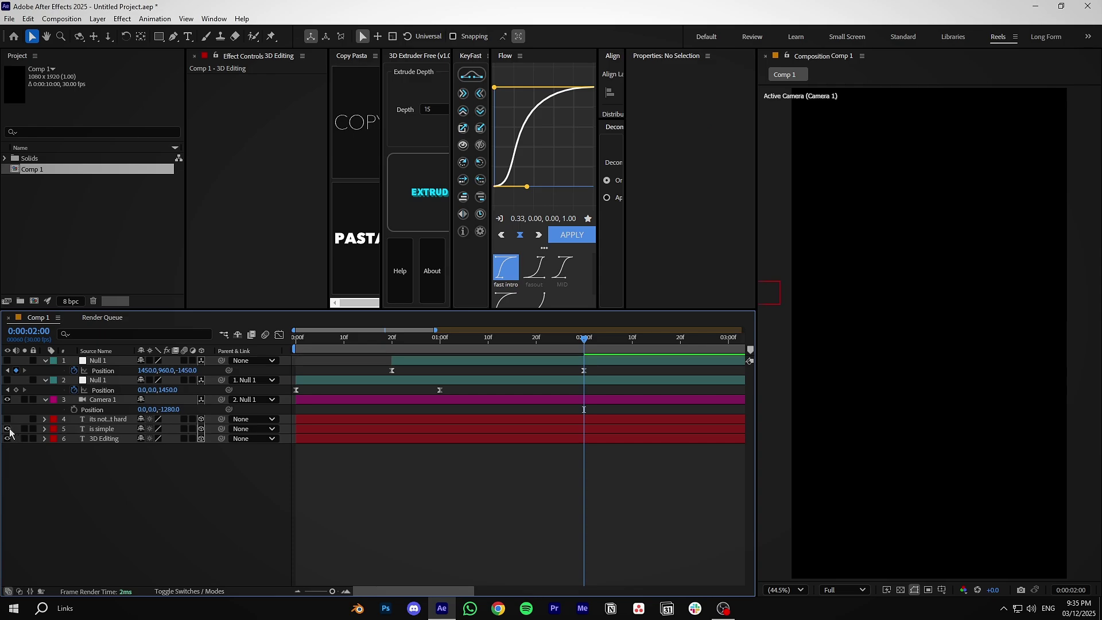
pyautogui.click(102, 429)
pyautogui.moveTo(805, 314); pyautogui.dragTo(991, 315)
pyautogui.hotkey('ctrl', 'z')
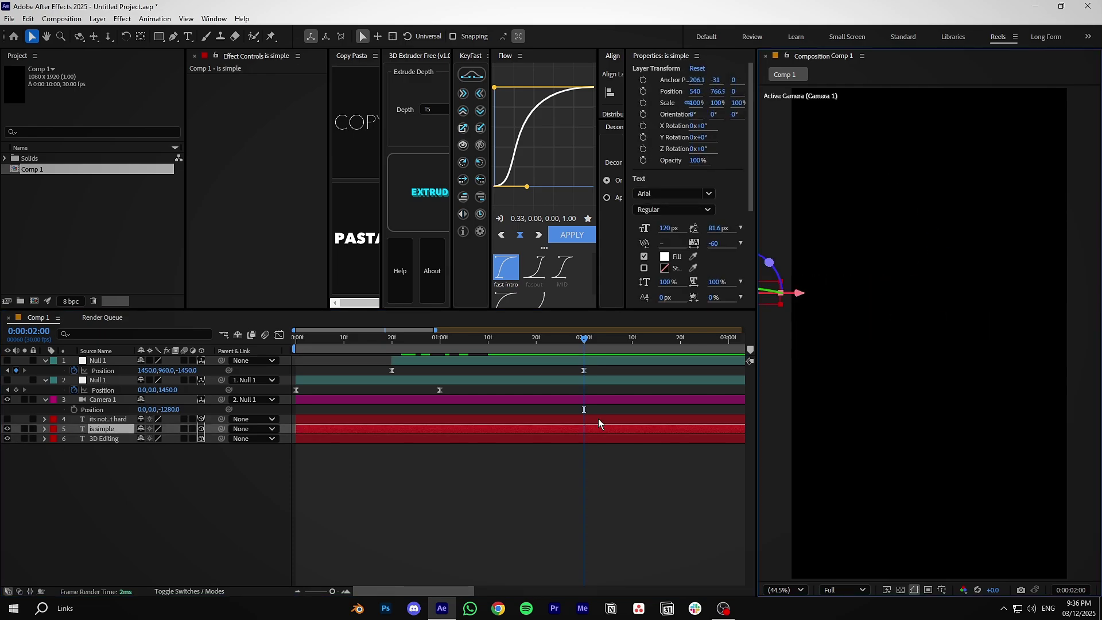
pyautogui.hotkey('ctrl', 'Home')
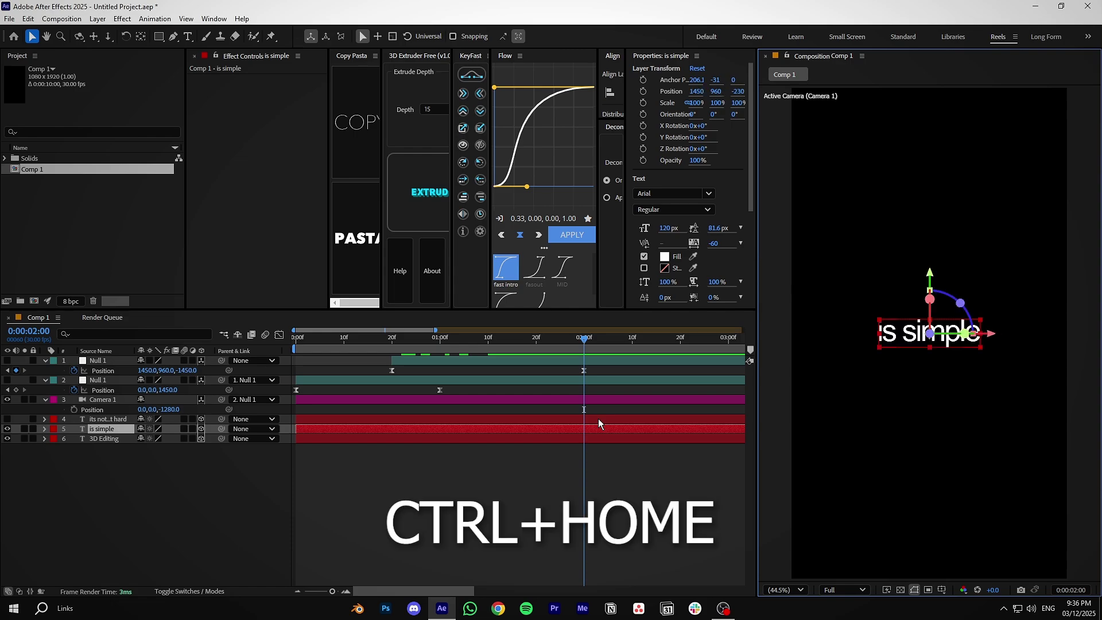
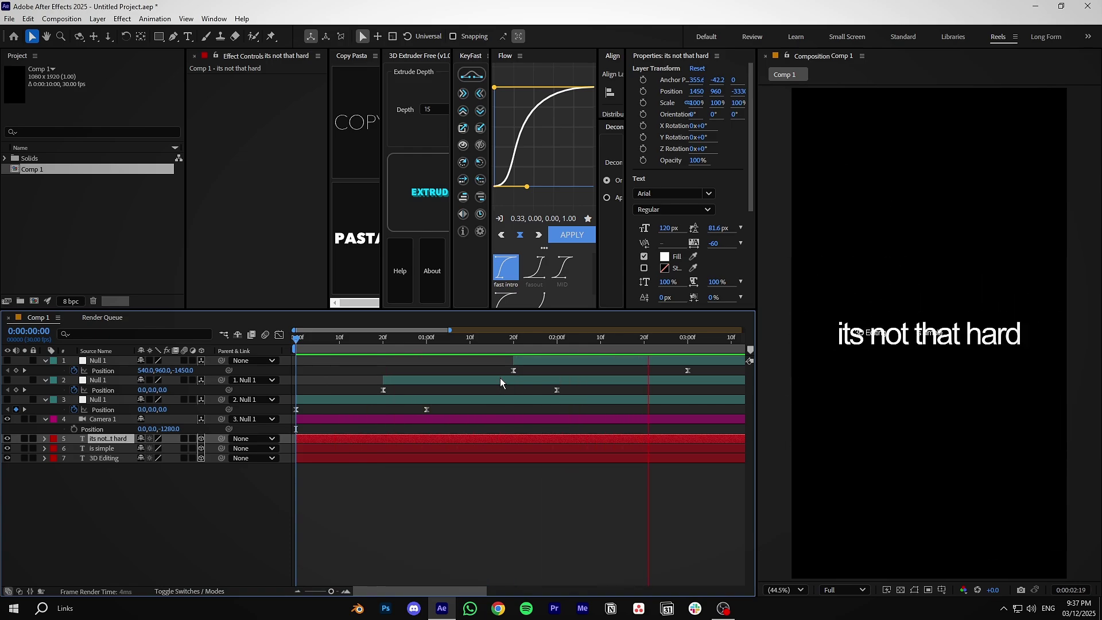
# Duplicate the "its not that hard" layer, move the copy up to about Y 643, and change its text to "you just need"
pyautogui.press('space')
pyautogui.hotkey('ctrl', 'd')
pyautogui.moveTo(891, 333); pyautogui.dragTo(891, 252)
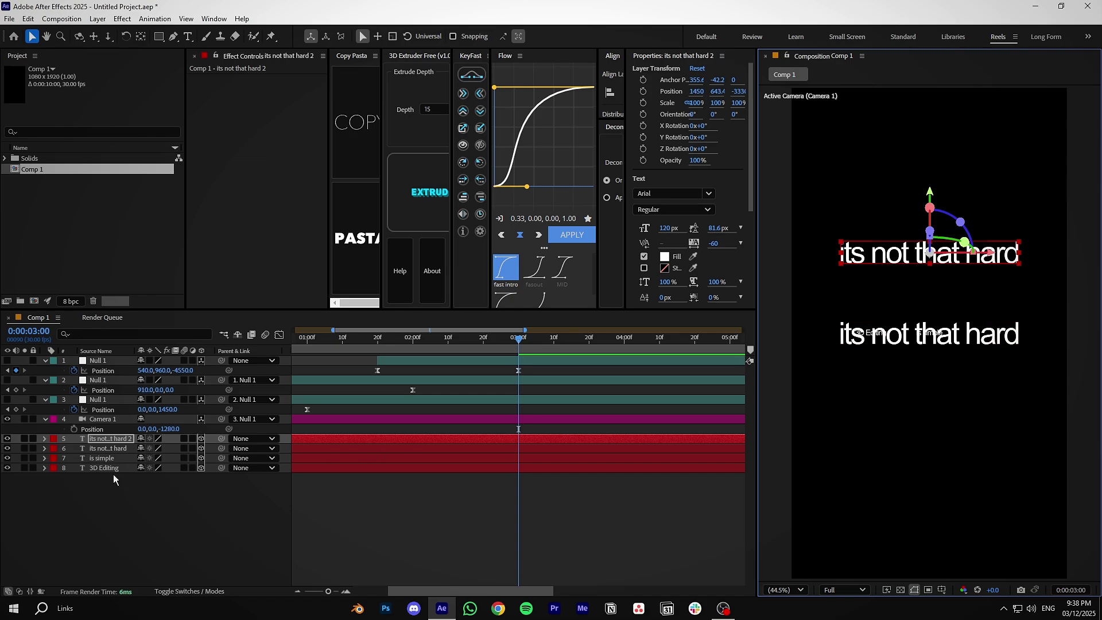
pyautogui.doubleClick(898, 256)
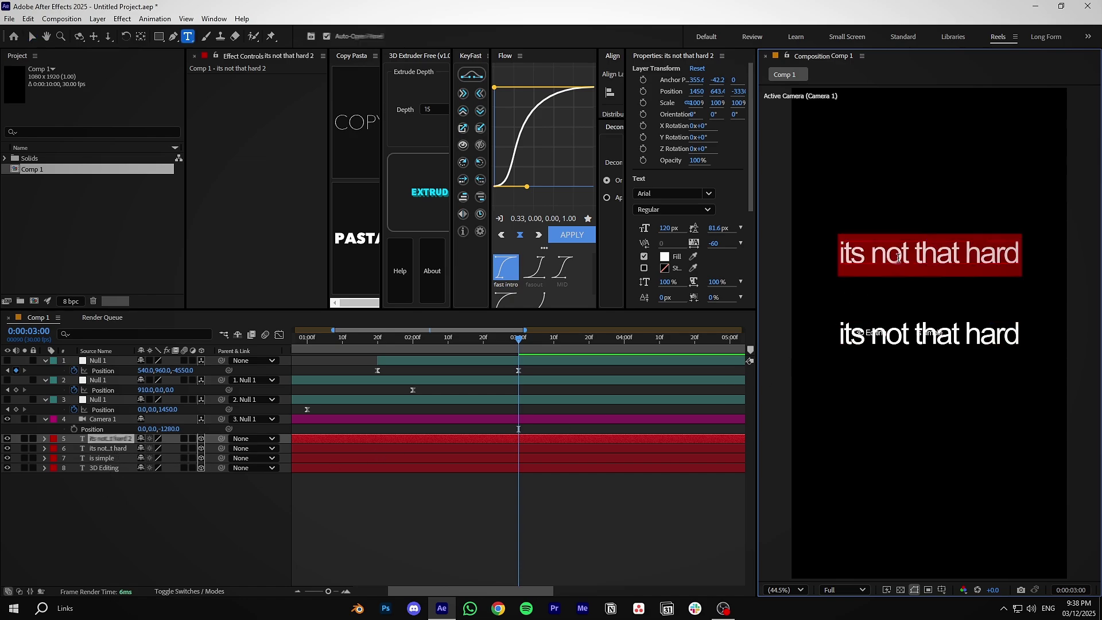
pyautogui.write('you just need')
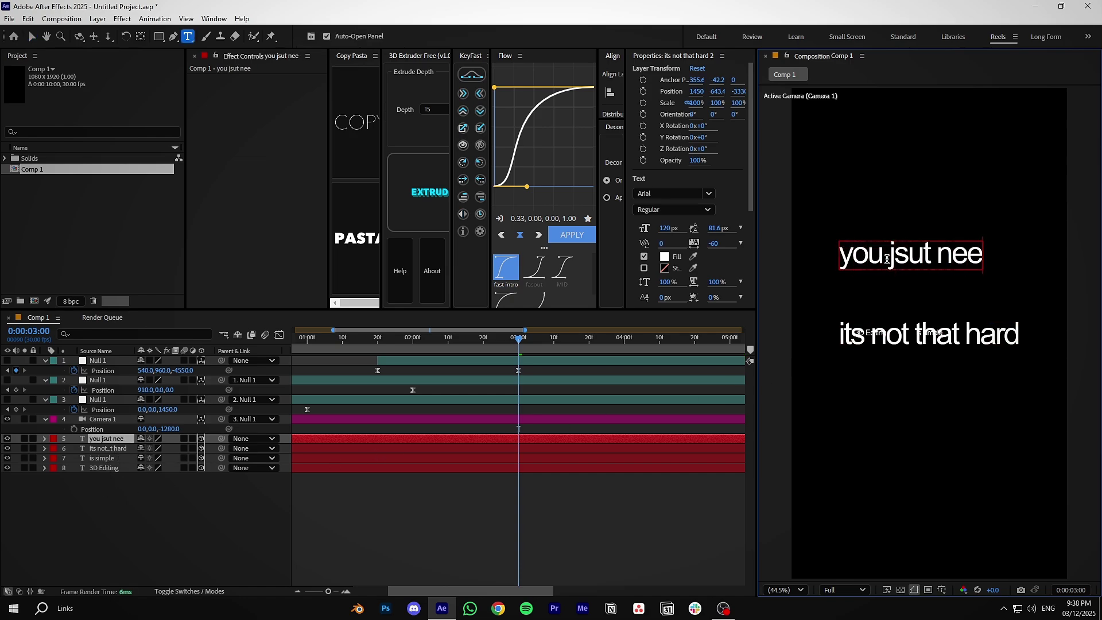
pyautogui.click(665, 457)
pyautogui.press('v')
# Duplicate the "you just need" layer, move the copy up to about Y 470, and change its text to "to get better"
pyautogui.click(656, 447)
pyautogui.click(657, 440)
pyautogui.hotkey('ctrl', 'd')
pyautogui.moveTo(900, 257); pyautogui.dragTo(898, 212)
pyautogui.doubleClick(898, 212)
pyautogui.write('to get better')
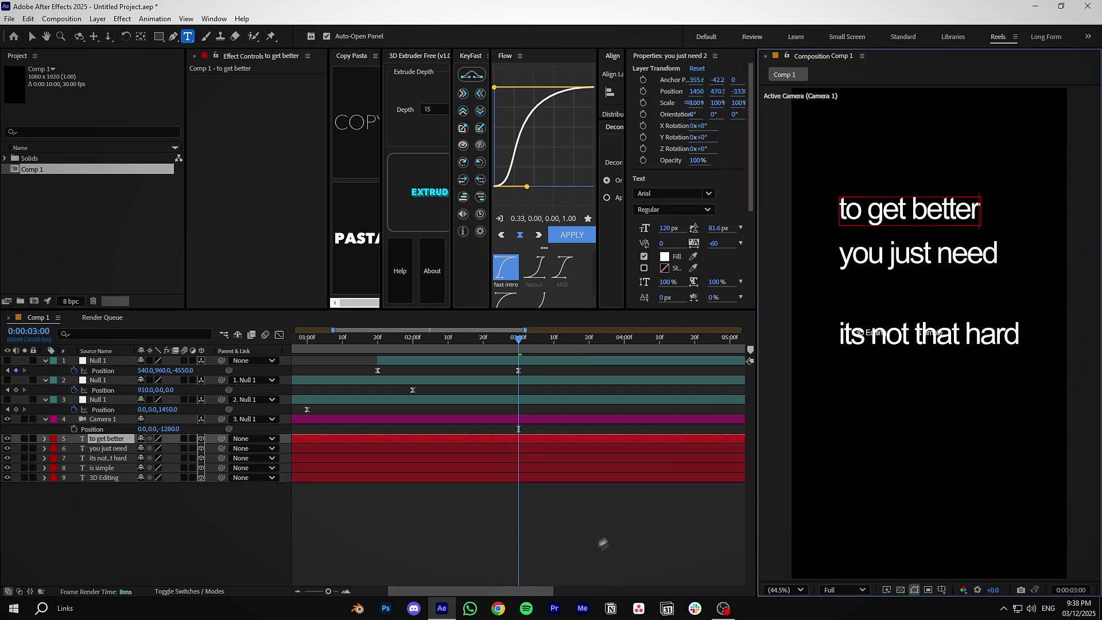
# Duplicate the top null layer and delete the copy's position keyframe at 0:00:03:00
pyautogui.click(603, 543)
pyautogui.click(561, 359)
pyautogui.hotkey('ctrl', 'd')
pyautogui.press('u')
pyautogui.moveTo(529, 367); pyautogui.dragTo(511, 376)
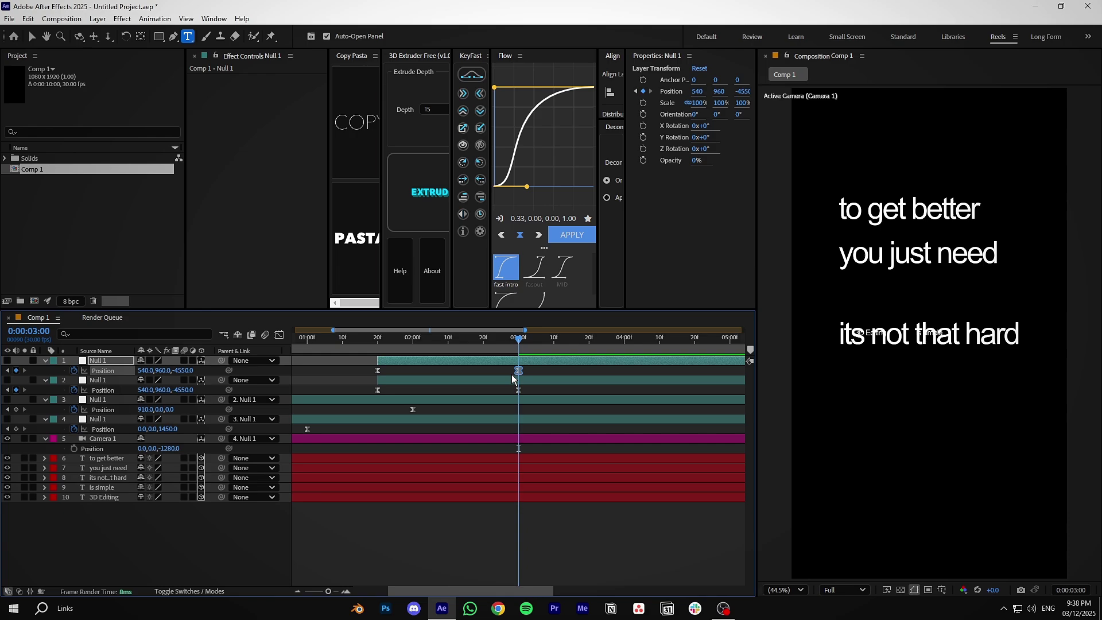
pyautogui.press('Delete')
pyautogui.hotkey('shift', 'pageup')
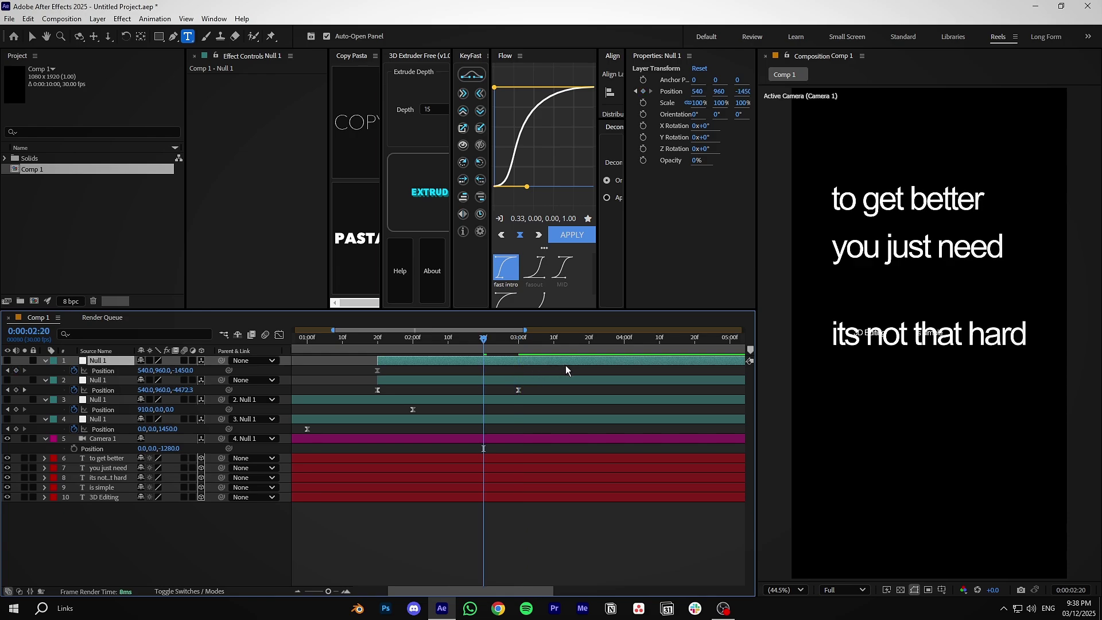
# Shift the duplicate null so that it and its remaining position keyframe start at 0:00:02:25
pyautogui.click(520, 346)
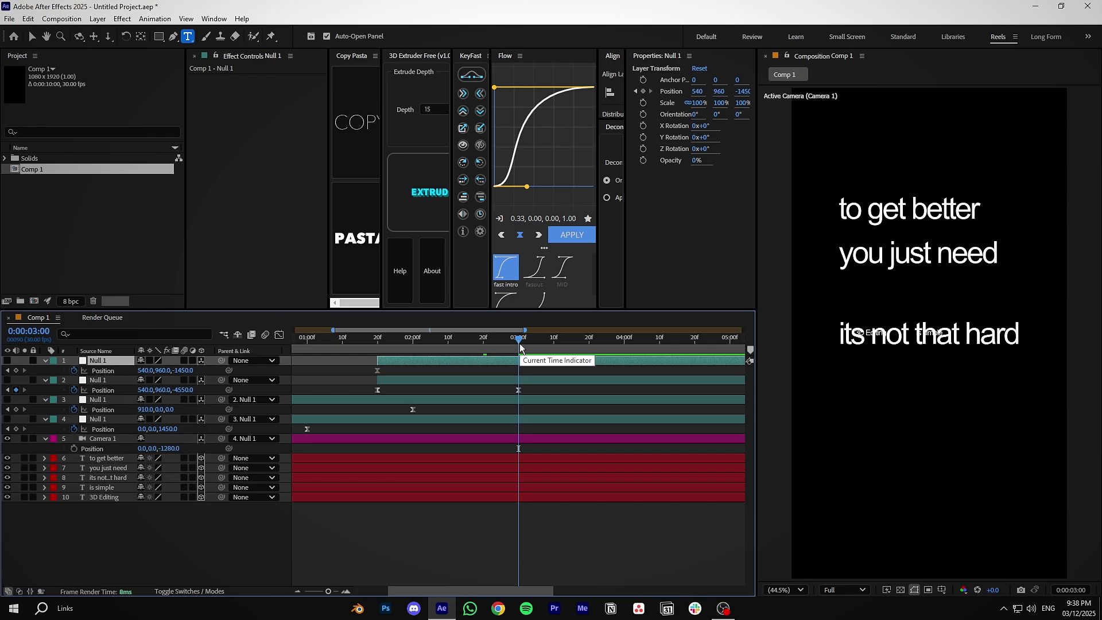
pyautogui.press('pageup')
pyautogui.press('pageup')
pyautogui.press('pageup')
pyautogui.press('pageup')
pyautogui.press('pageup')
pyautogui.moveTo(485, 363); pyautogui.dragTo(500, 382)
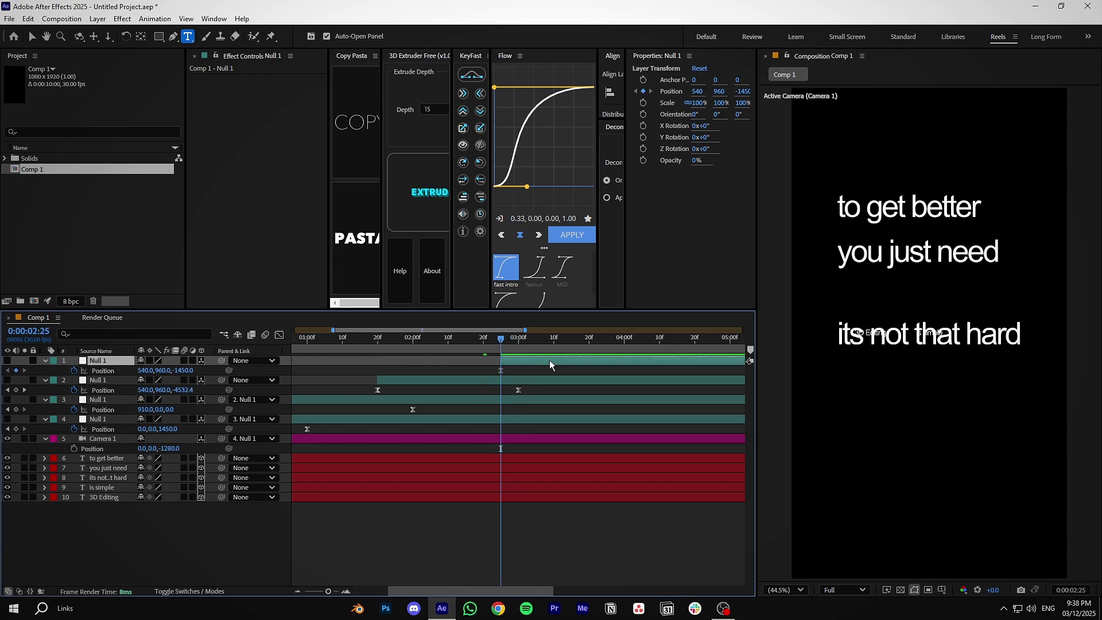
# Parent the previous null to the duplicate and set the duplicate's position at 0:00:03:25 to X -540 and Z 750
pyautogui.hotkey('shift', 'pagedown')
pyautogui.hotkey('shift', 'pagedown')
pyautogui.hotkey('shift', 'pagedown')
pyautogui.moveTo(222, 380); pyautogui.dragTo(87, 372)
pyautogui.moveTo(191, 372); pyautogui.dragTo(323, 373)
pyautogui.press('F2')
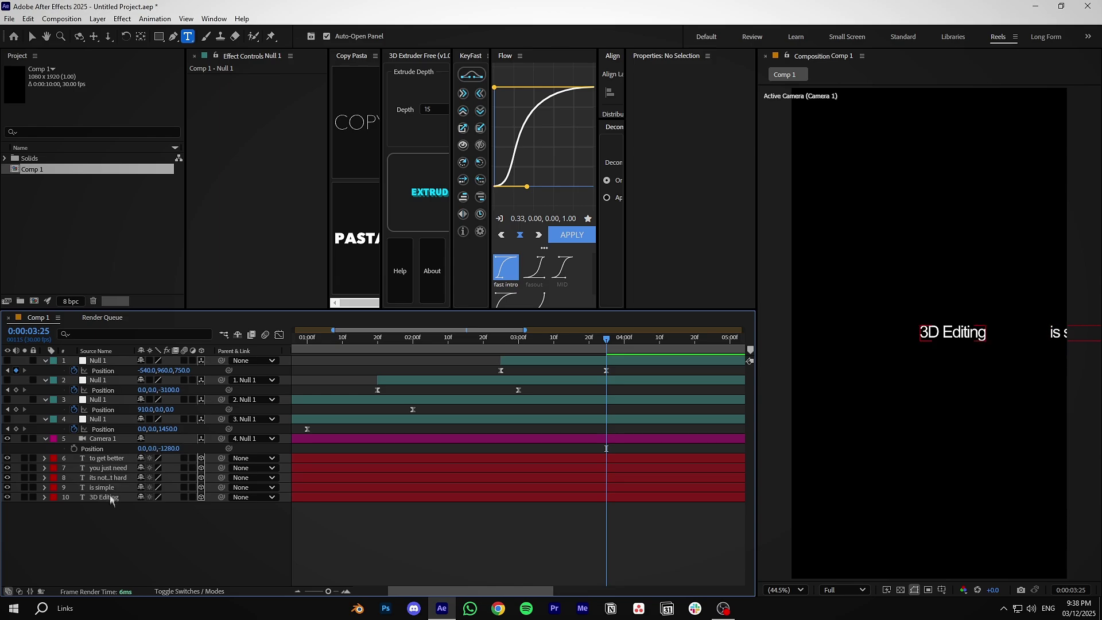
# Center the "you just need" text layer in the camera view at 0:00:03:25, with its anchor point in the middle of the text
pyautogui.click(112, 469)
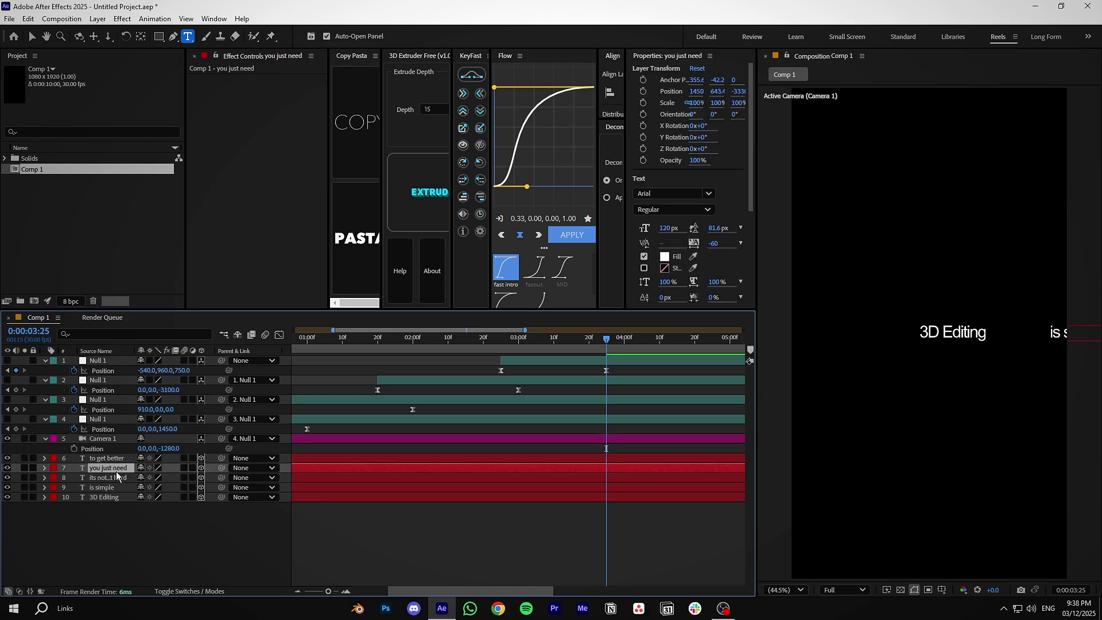
pyautogui.press('v')
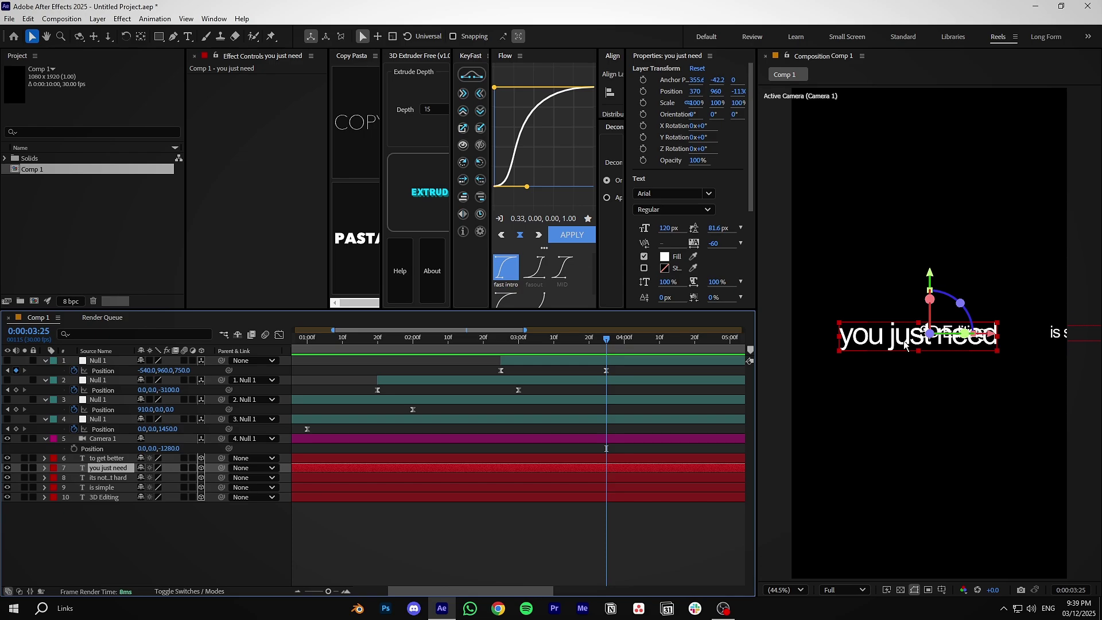
pyautogui.hotkey('ctrl', 'alt', 'Home')
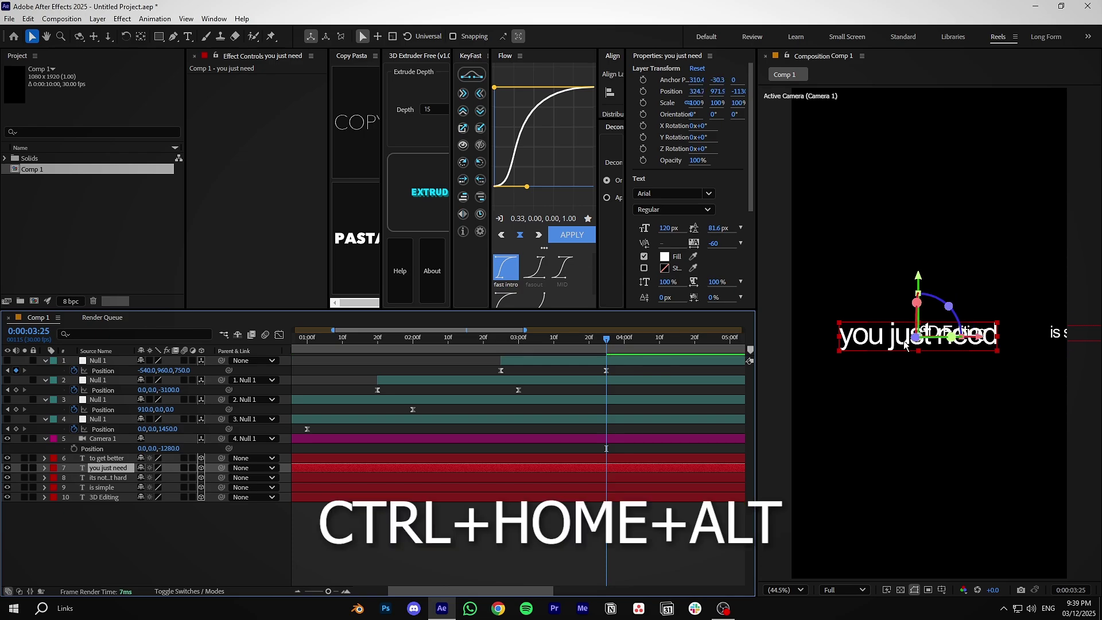
pyautogui.hotkey('ctrl', 'Home')
pyautogui.hotkey('ctrl', 'Home')
# Play the camera move from the first frame and check it up to 0:00:03:25 with the composition fitted to the viewer
pyautogui.moveTo(605, 339); pyautogui.dragTo(309, 338)
pyautogui.scroll(-2, 898, 381)
pyautogui.hotkey('ctrl', 'shift', 'h')
pyautogui.press('space')
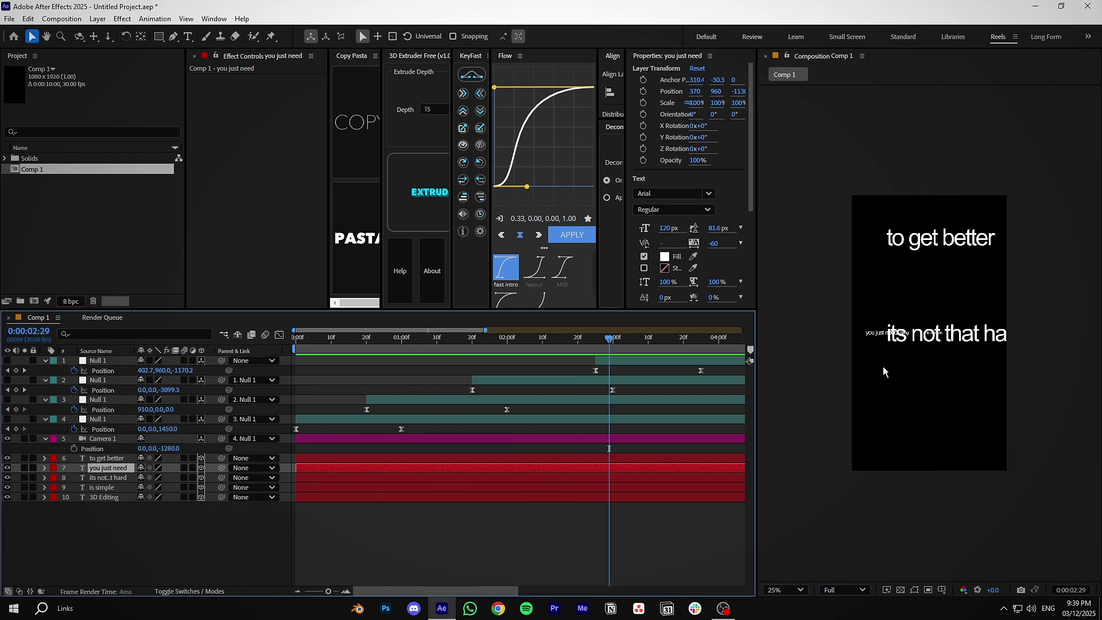
pyautogui.press('space')
pyautogui.click(784, 589)
pyautogui.click(780, 357)
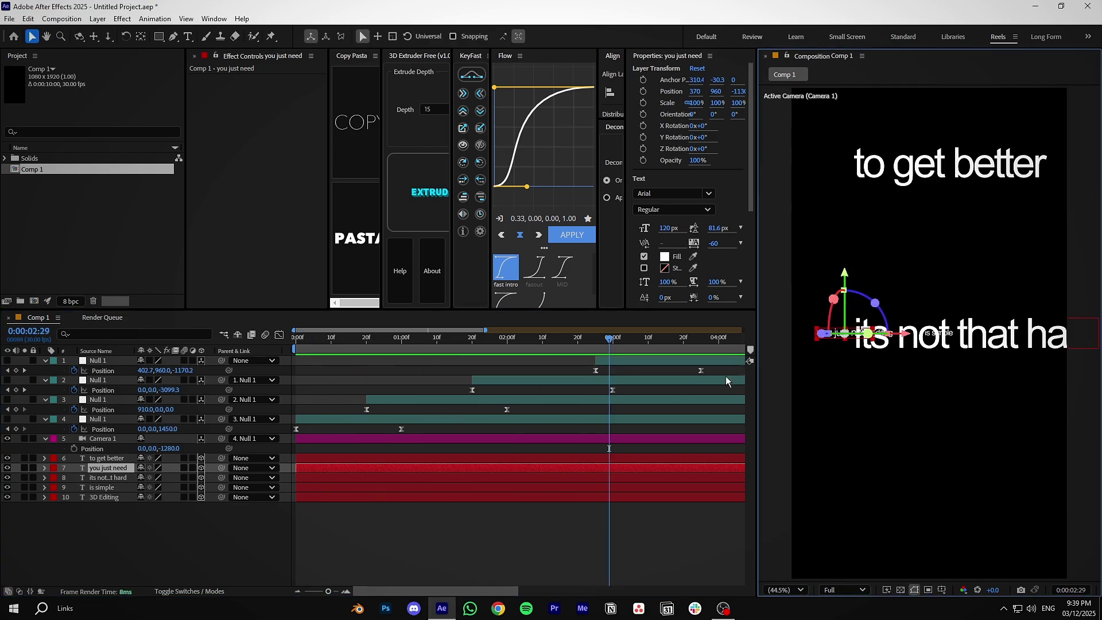
pyautogui.moveTo(608, 338); pyautogui.dragTo(700, 340)
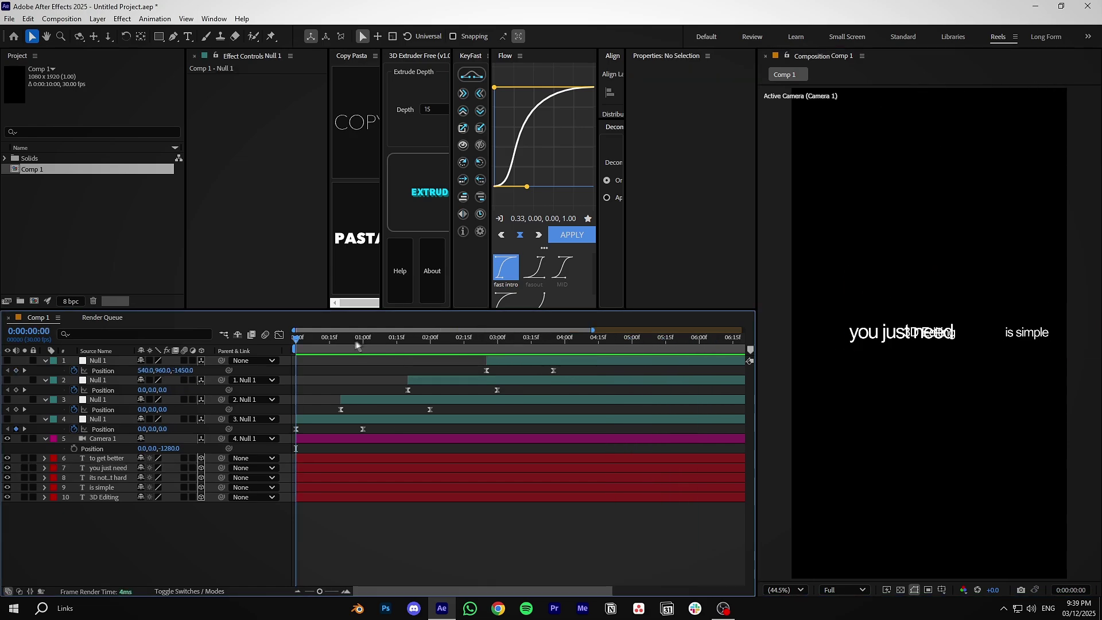
# Hide the "its not that hard", "is simple" and "3D Editing" text layers
pyautogui.moveTo(355, 345); pyautogui.dragTo(275, 358)
pyautogui.click(303, 527)
pyautogui.moveTo(320, 590); pyautogui.dragTo(328, 591)
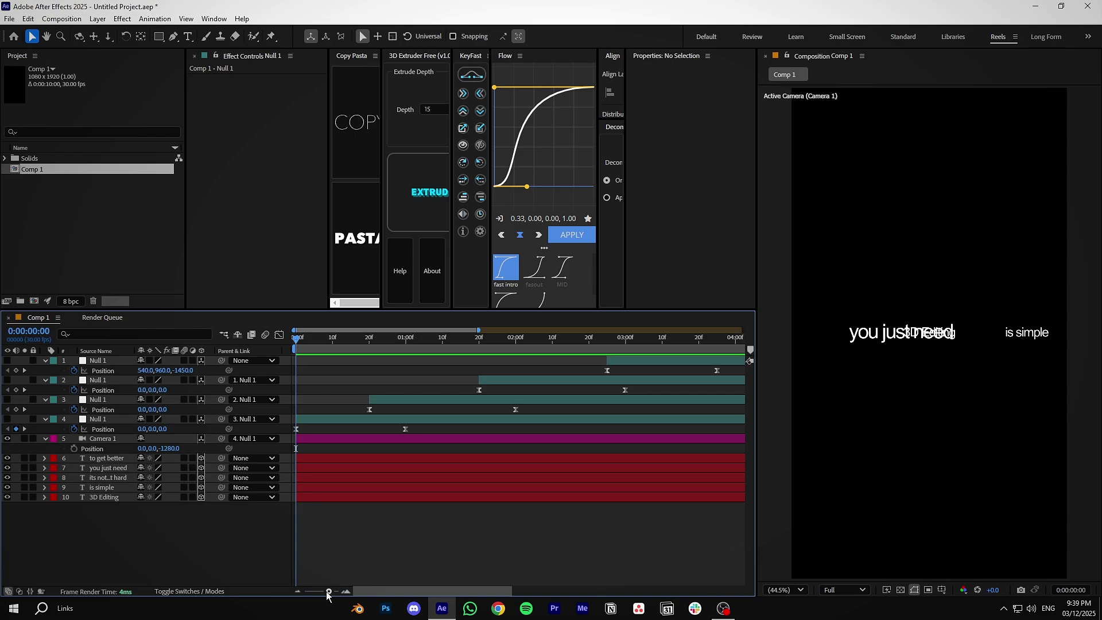
pyautogui.moveTo(9, 484); pyautogui.dragTo(8, 497)
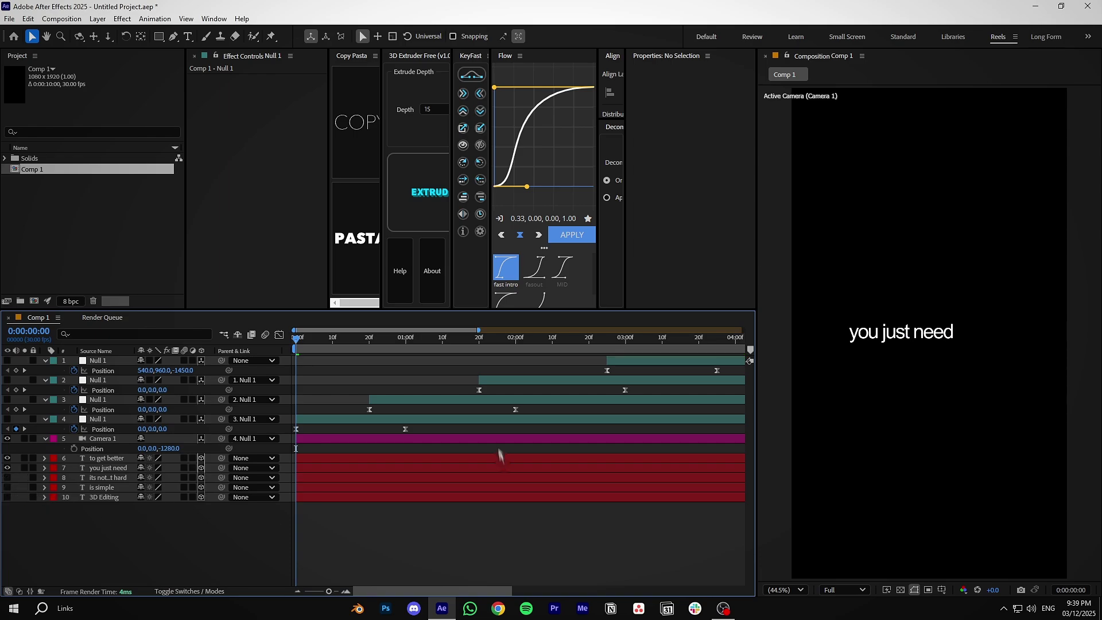
# Duplicate the top null, delete the copy's end keyframe, and start the copy with its remaining keyframe at 0:00:03:15
pyautogui.moveTo(620, 347); pyautogui.dragTo(717, 350)
pyautogui.moveTo(638, 497); pyautogui.dragTo(532, 497)
pyautogui.click(108, 459)
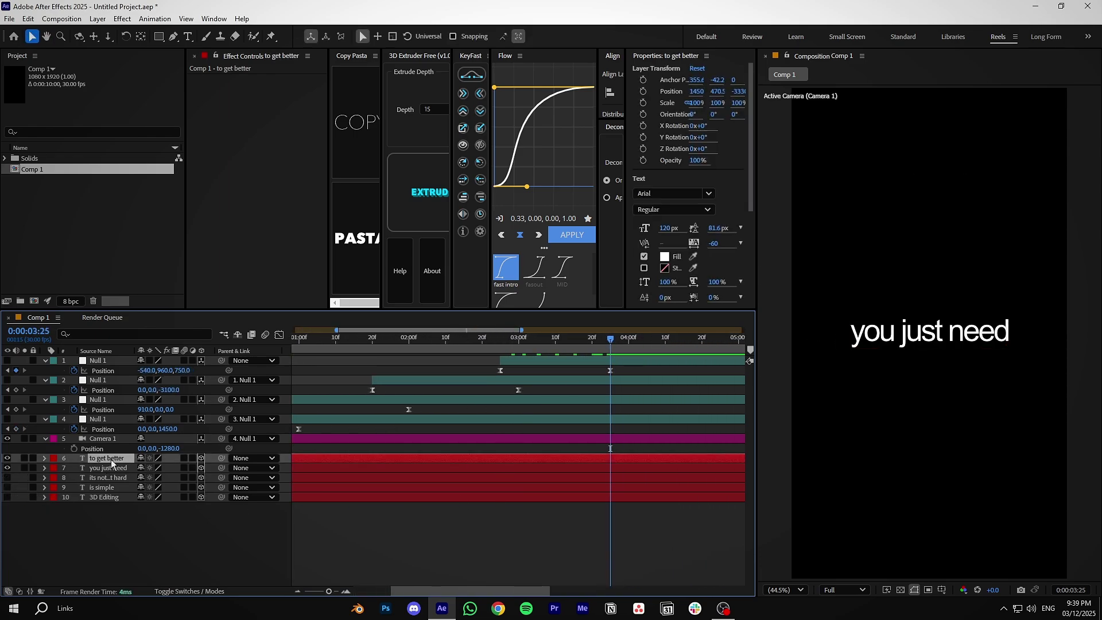
pyautogui.click(631, 361)
pyautogui.hotkey('ctrl', 'd')
pyautogui.moveTo(625, 367); pyautogui.dragTo(664, 362)
pyautogui.press('Delete')
pyautogui.hotkey('shift', 'pageup')
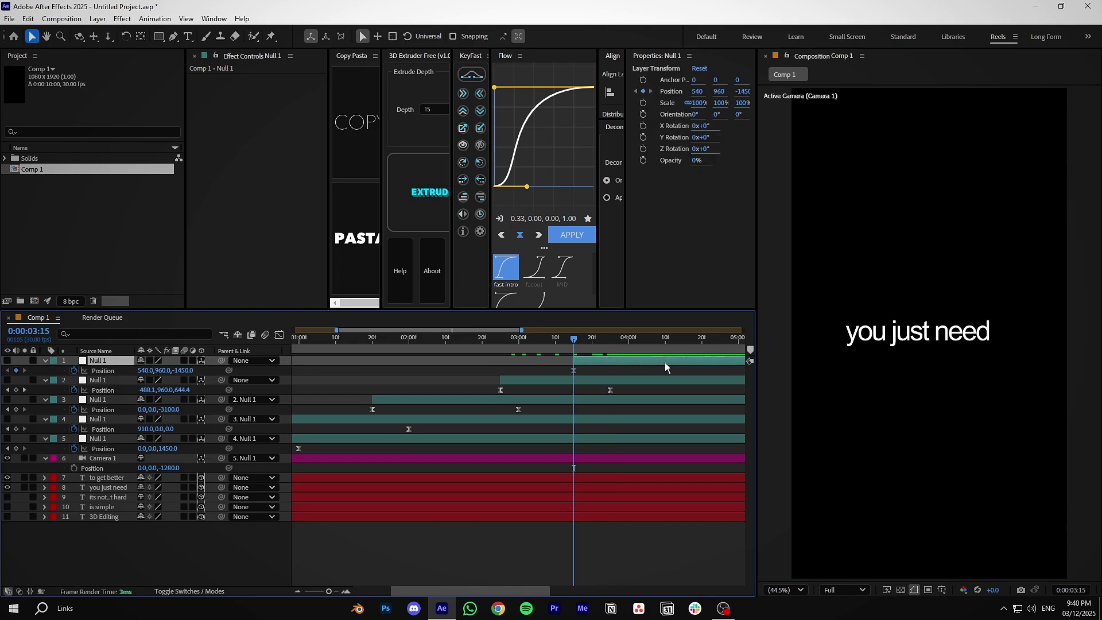
# Parent the previous null to the new copy and set the copy's Y position at 0:00:04:25 to 2610
pyautogui.hotkey('shift', 'pagedown')
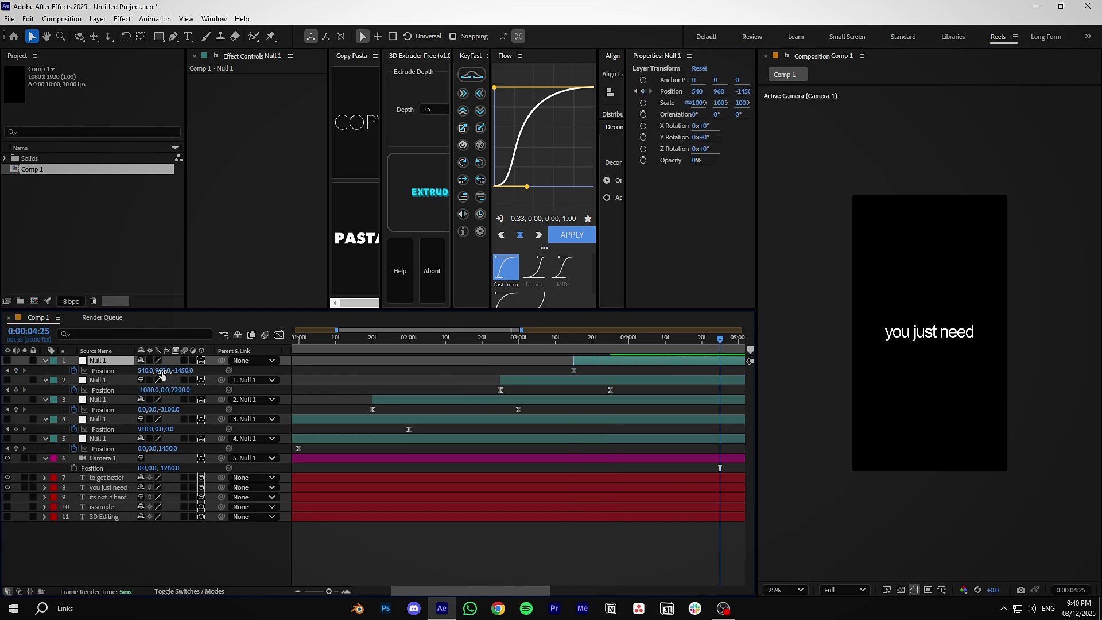
pyautogui.moveTo(161, 374); pyautogui.dragTo(254, 380)
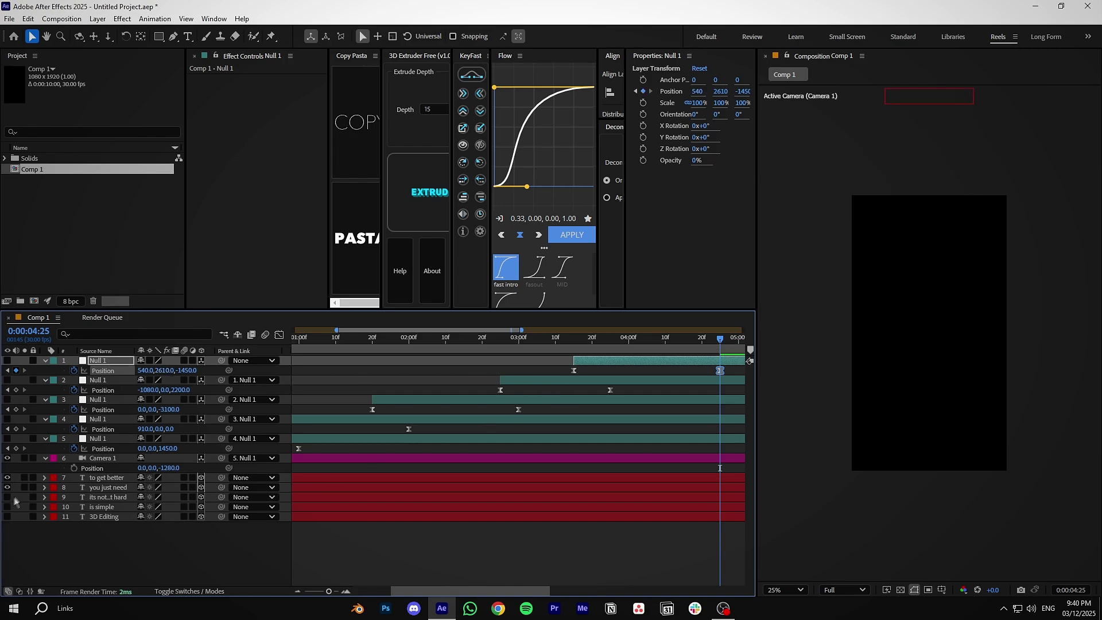
# Center the "to get better" text layer in the camera view and show all text layers at the first frame
pyautogui.click(114, 479)
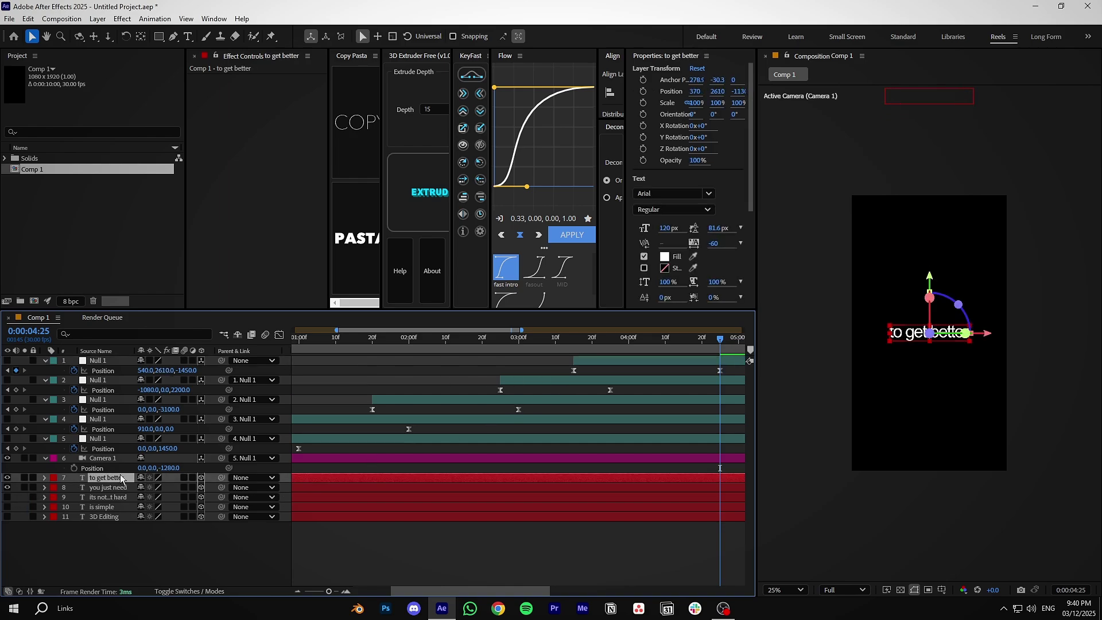
pyautogui.hotkey('ctrl', 'shift', 'a')
pyautogui.press('Home')
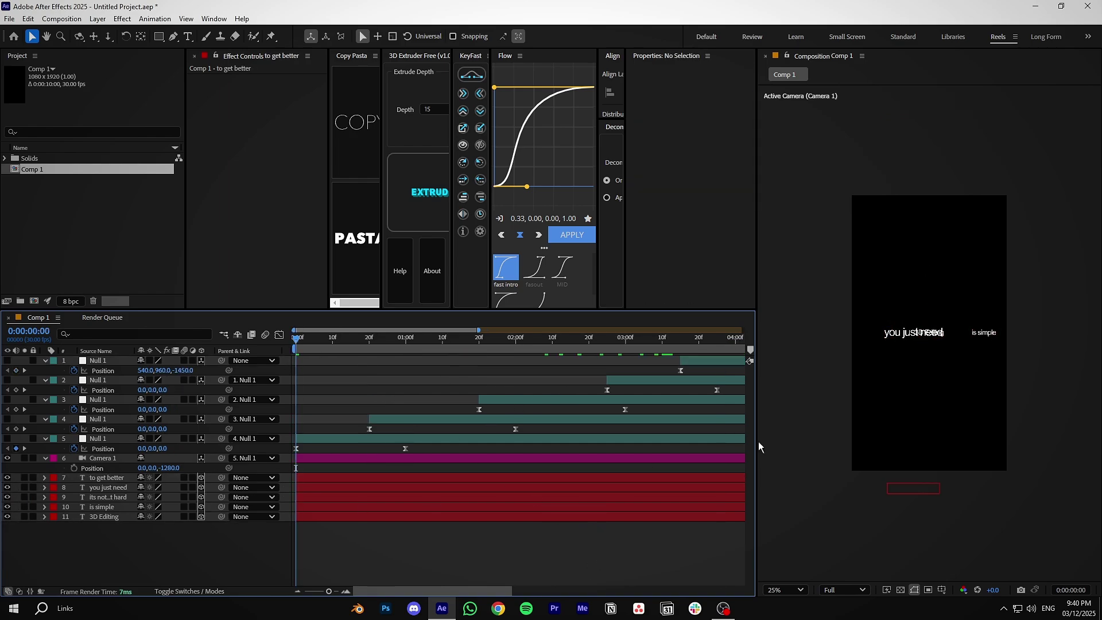
pyautogui.click(785, 590)
pyautogui.click(792, 374)
pyautogui.click(430, 546)
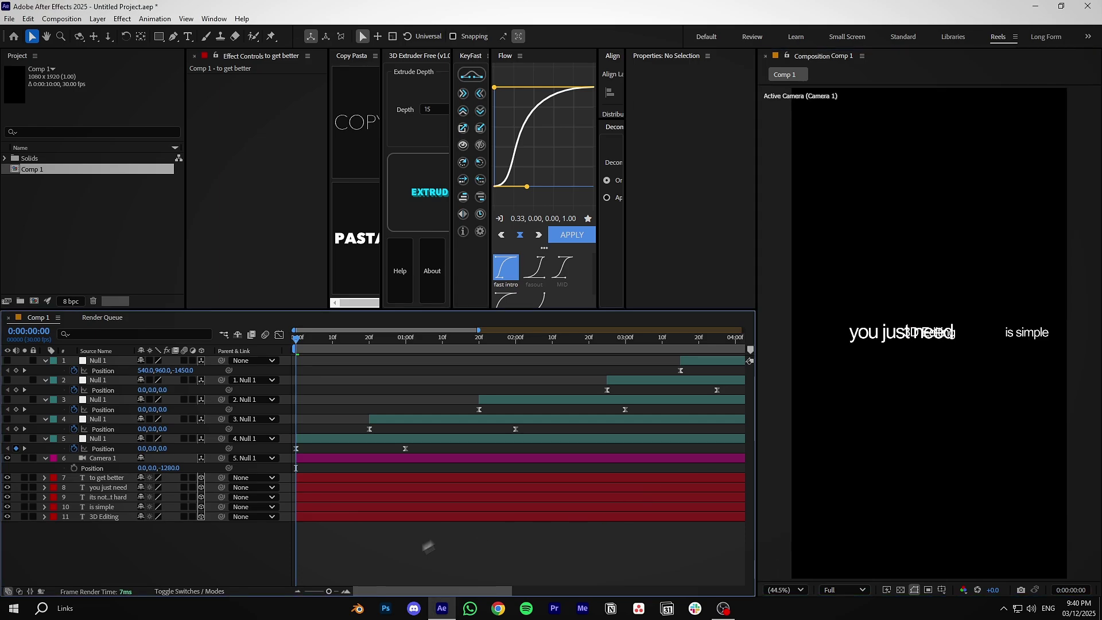
# End the work area at 0:00:04:25, trim the composition to it, and play the whole animation
pyautogui.press('u')
pyautogui.moveTo(329, 591); pyautogui.dragTo(317, 591)
pyautogui.click(586, 360)
pyautogui.press('u')
pyautogui.moveTo(591, 339); pyautogui.dragTo(598, 341)
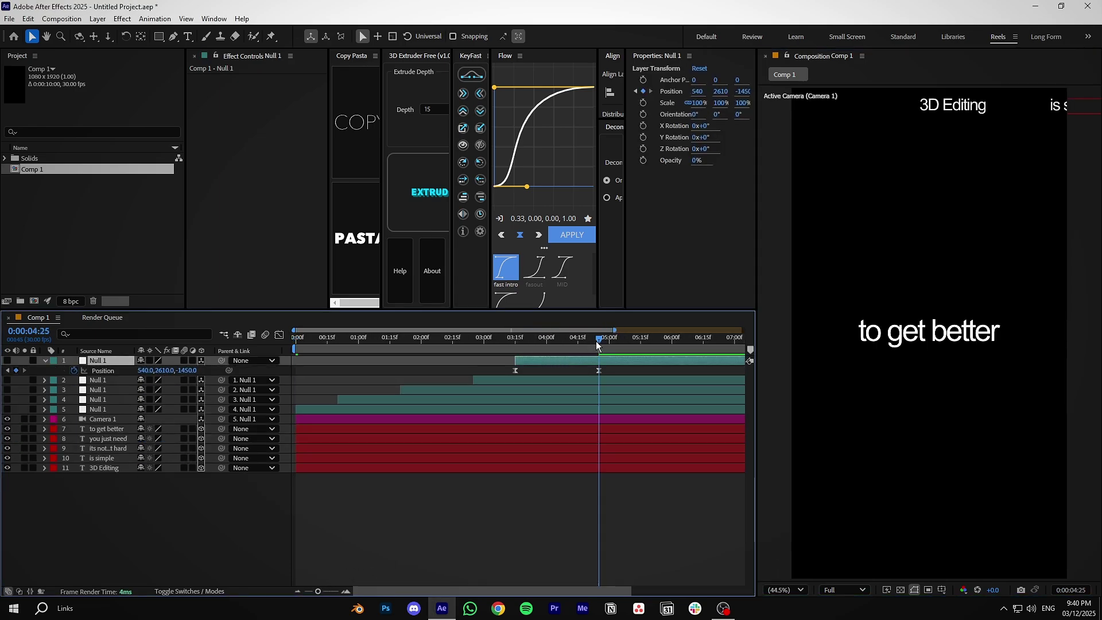
pyautogui.press('n')
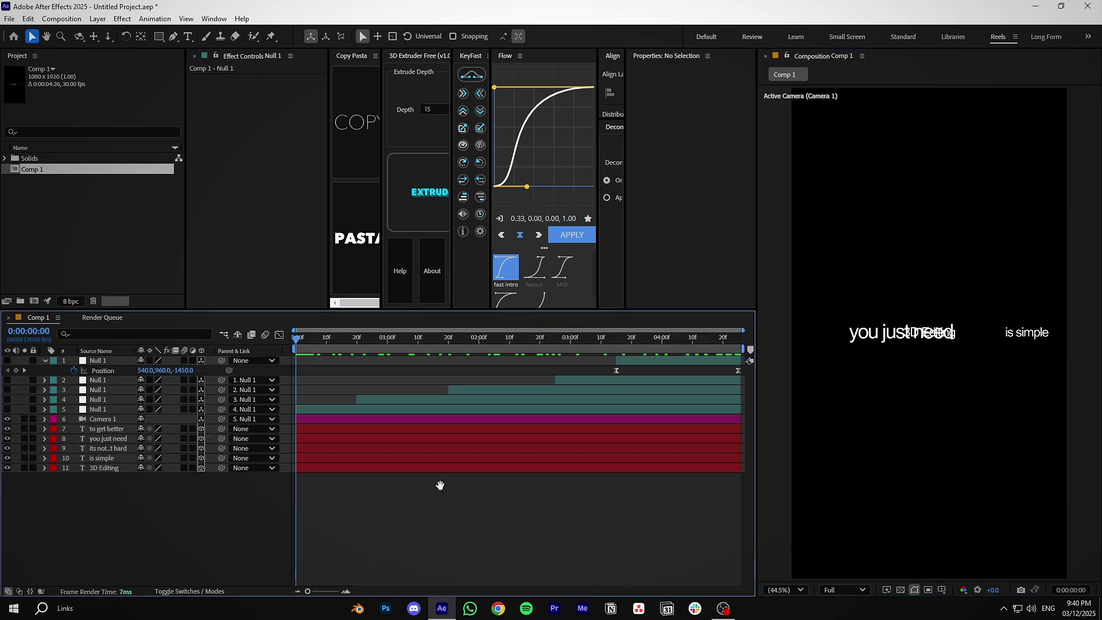
pyautogui.press('space')
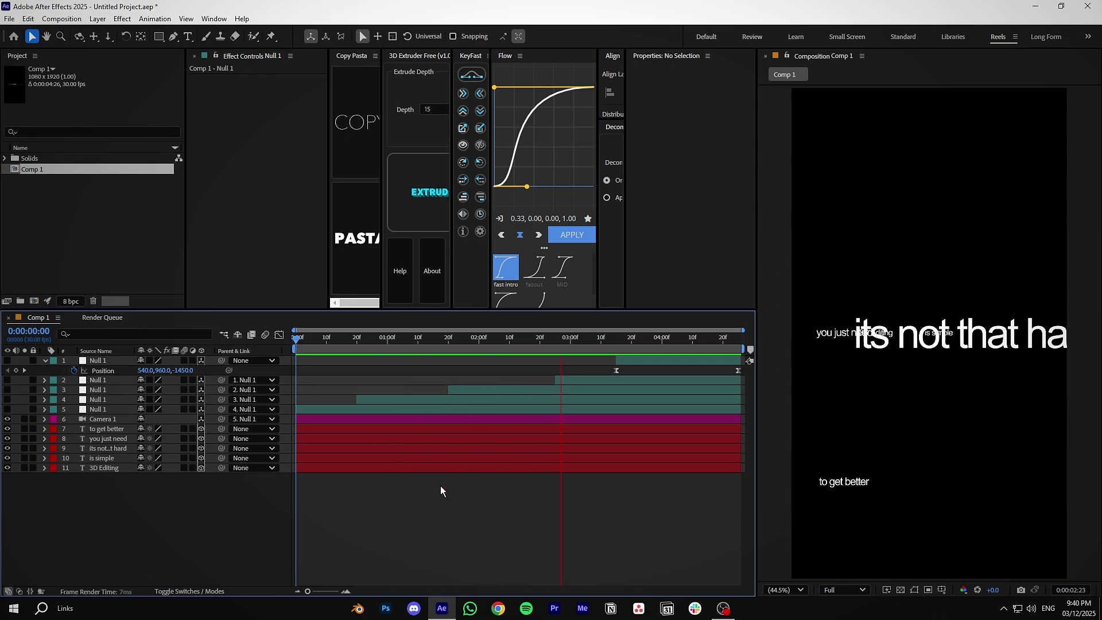
pyautogui.press('space')
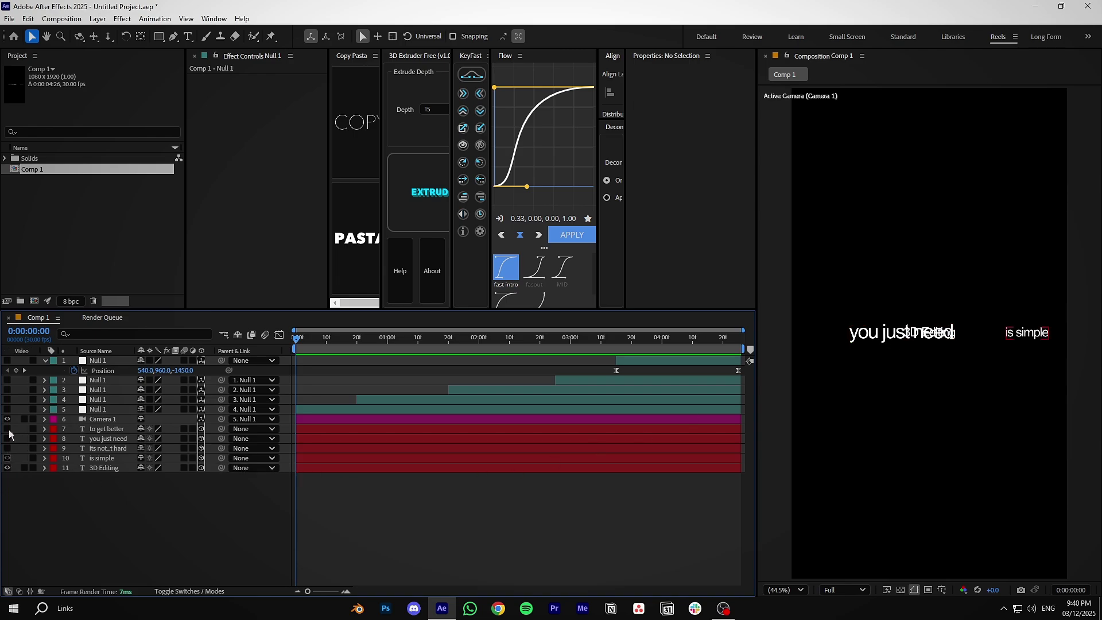
# Hide every text layer except "3D Editing" and apply the "cool text 1" preset to that layer at the first frame
pyautogui.moveTo(9, 435); pyautogui.dragTo(396, 530)
pyautogui.click(363, 468)
pyautogui.hotkey('ctrl', 'space')
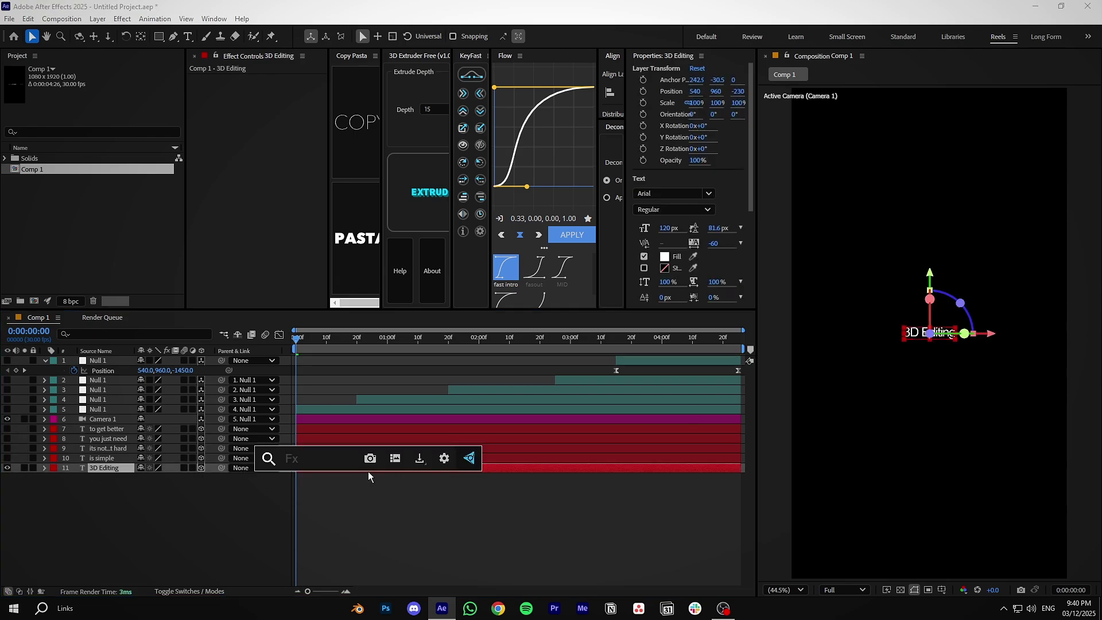
pyautogui.click(368, 473)
pyautogui.click(362, 461)
pyautogui.click(360, 466)
pyautogui.hotkey('ctrl', 'space')
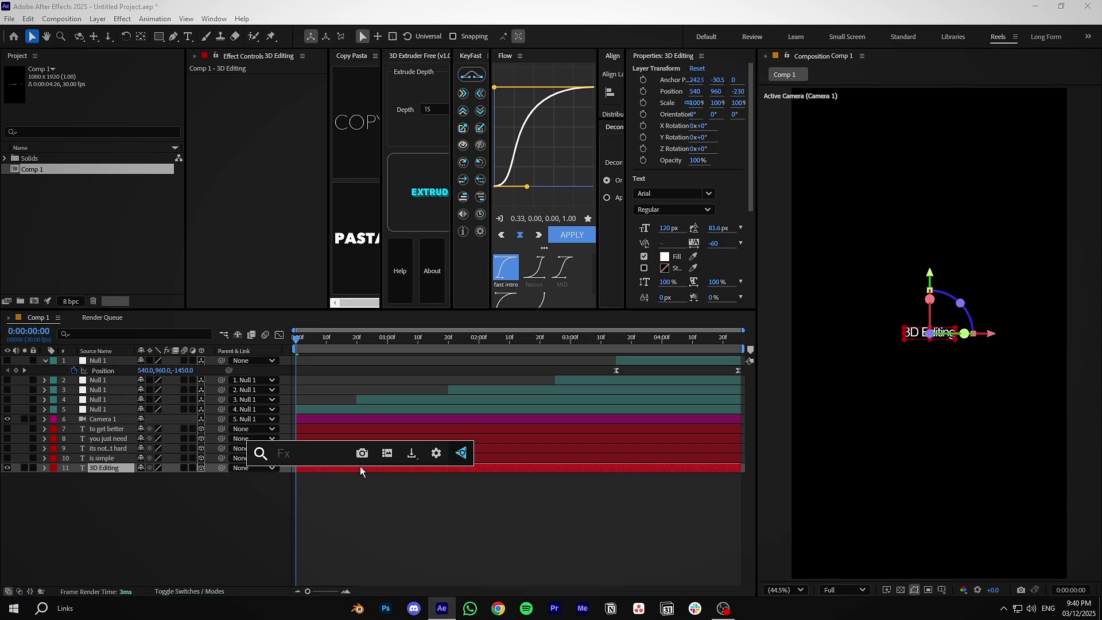
pyautogui.write('ool')
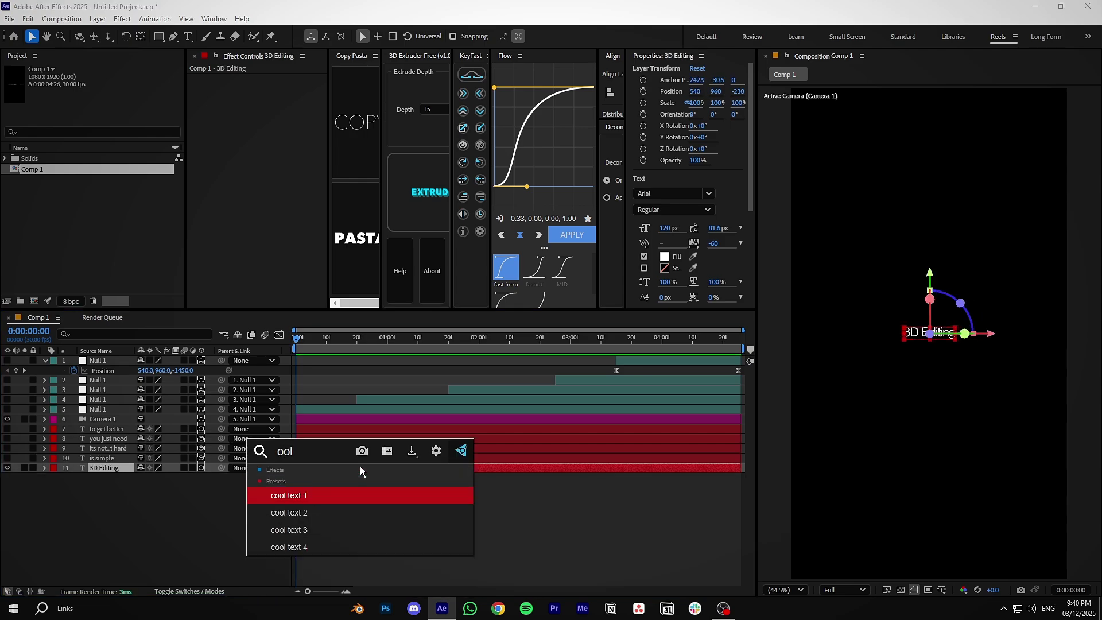
pyautogui.press('Return')
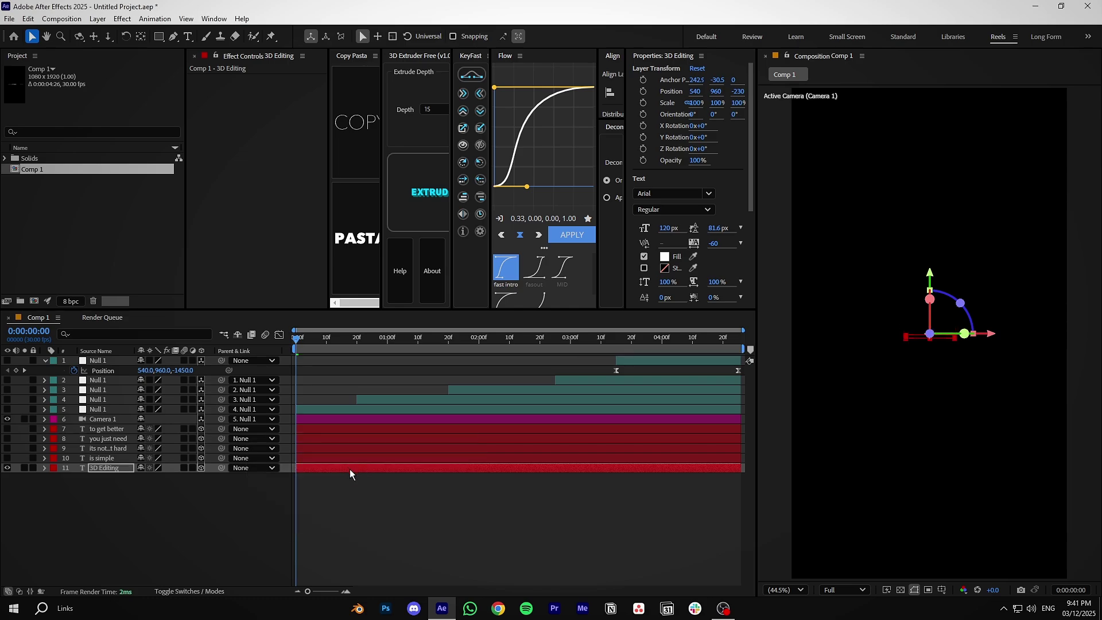
# Show the "is simple" text layer and apply the "cool text 2" preset to it at 0:00:00:28
pyautogui.moveTo(362, 338)
pyautogui.mouseDown()
pyautogui.moveTo(391, 342)
pyautogui.moveTo(361, 341)
pyautogui.moveTo(381, 343)
pyautogui.mouseUp()
pyautogui.click(8, 458)
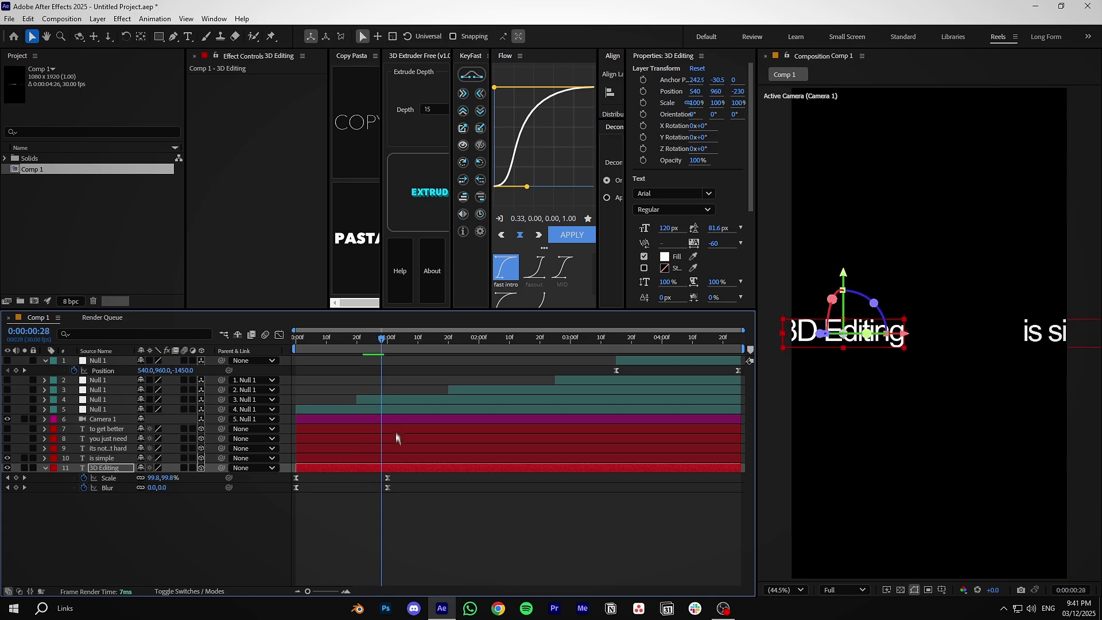
pyautogui.click(397, 458)
pyautogui.hotkey('ctrl', 'space')
pyautogui.write('cool')
pyautogui.press('Down')
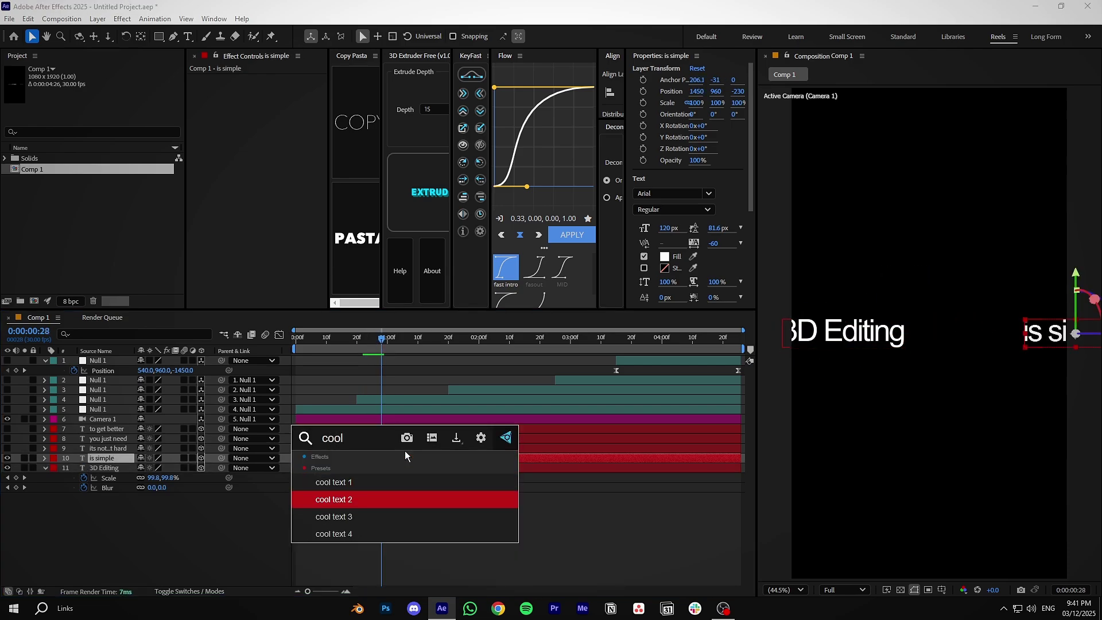
pyautogui.press('Return')
# Play ahead to 0:00:01:27 and apply the "cool text 3" preset to the "its not that hard" layer
pyautogui.press('space')
pyautogui.press('space')
pyautogui.click(482, 447)
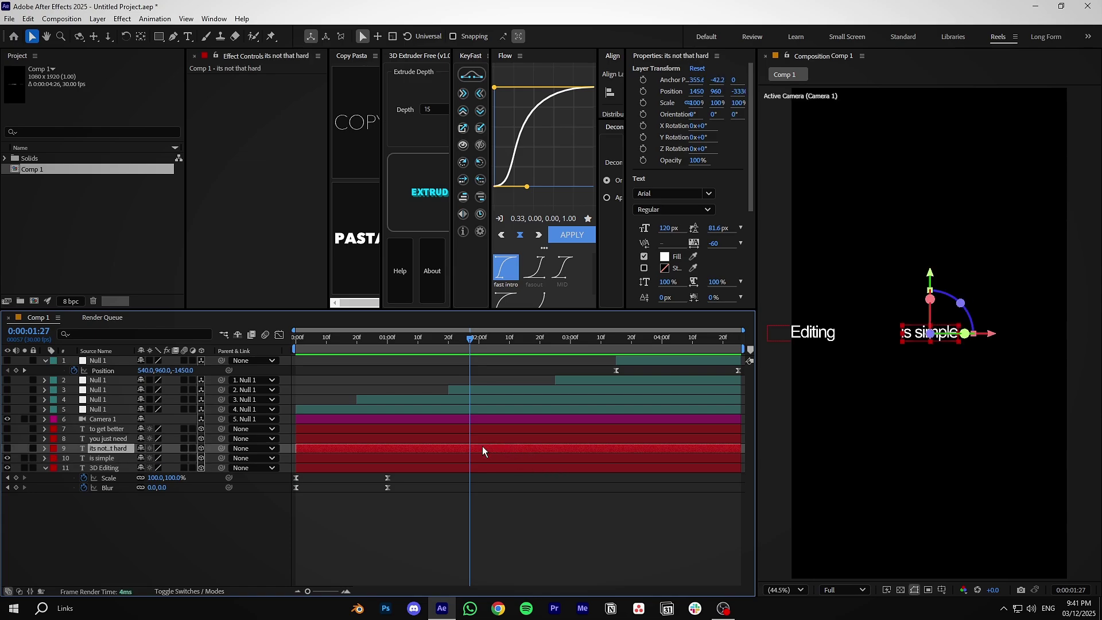
pyautogui.hotkey('ctrl', 'space')
pyautogui.write('cool')
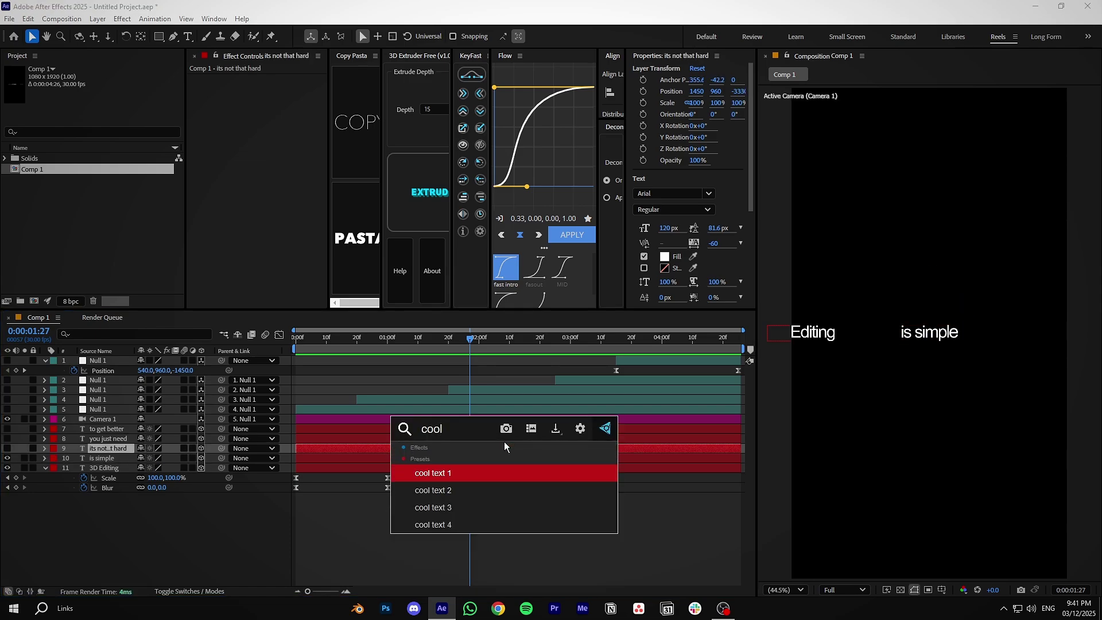
pyautogui.press('Down')
pyautogui.press('Down')
pyautogui.press('Return')
# Show the "you just need" text layer and apply the "cool text 4" preset to it at 0:00:02:28
pyautogui.click(582, 438)
pyautogui.hotkey('ctrl', 'space')
pyautogui.write('cool')
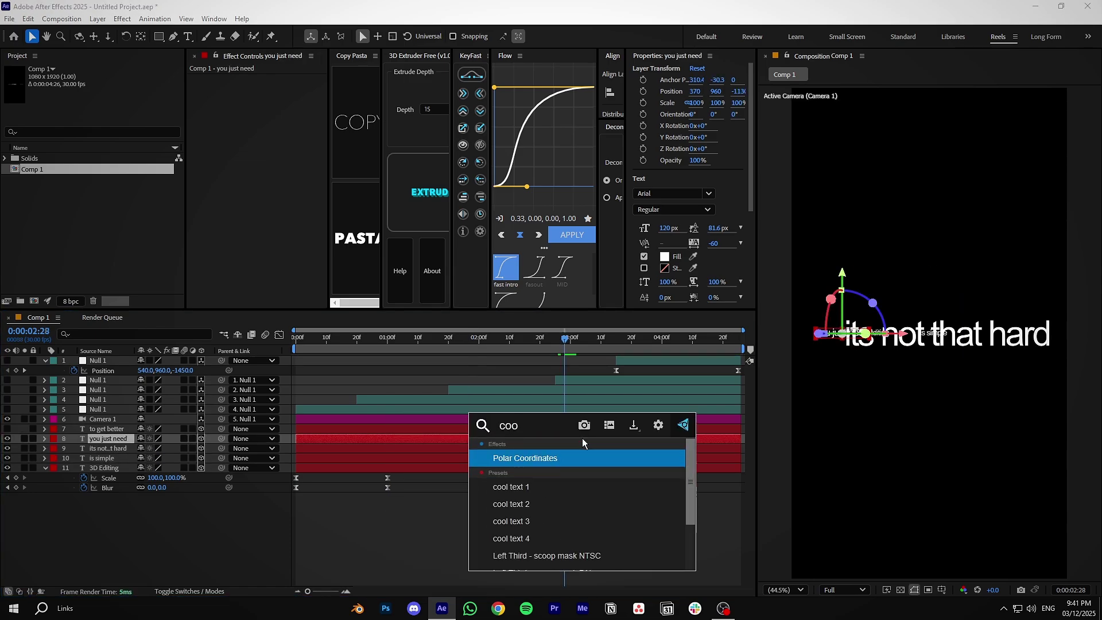
pyautogui.press('Down')
pyautogui.press('Down')
pyautogui.press('Down')
pyautogui.press('Return')
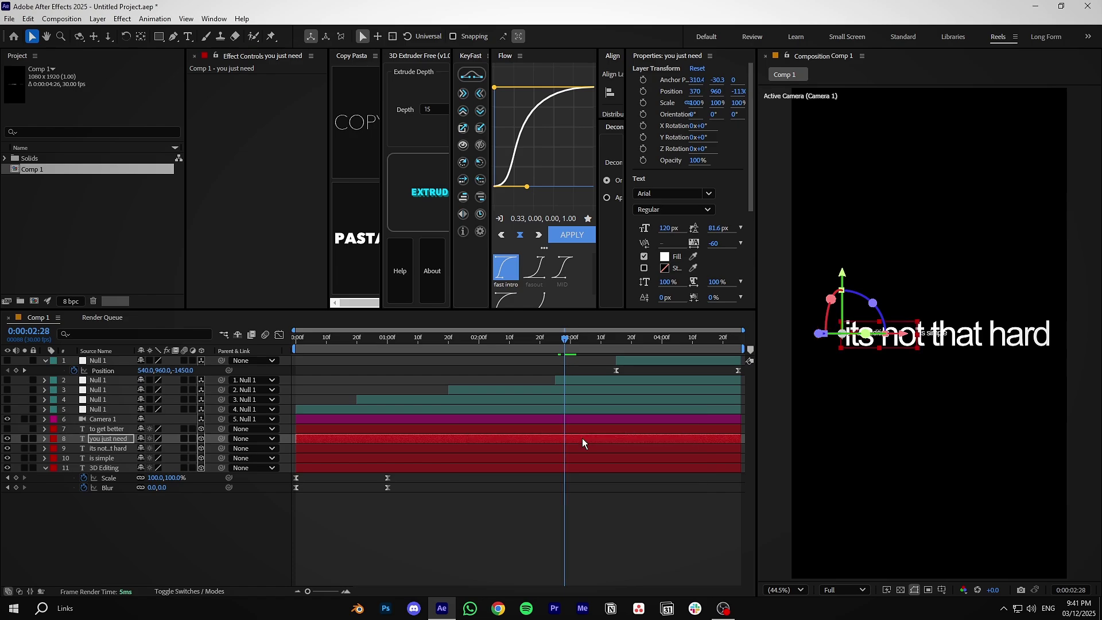
# Apply a different text animation preset to the "you just need" layer at 0:00:02:28
pyautogui.press('space')
pyautogui.hotkey('ctrl', 'space')
pyautogui.press('Down')
pyautogui.press('Down')
pyautogui.press('Return')
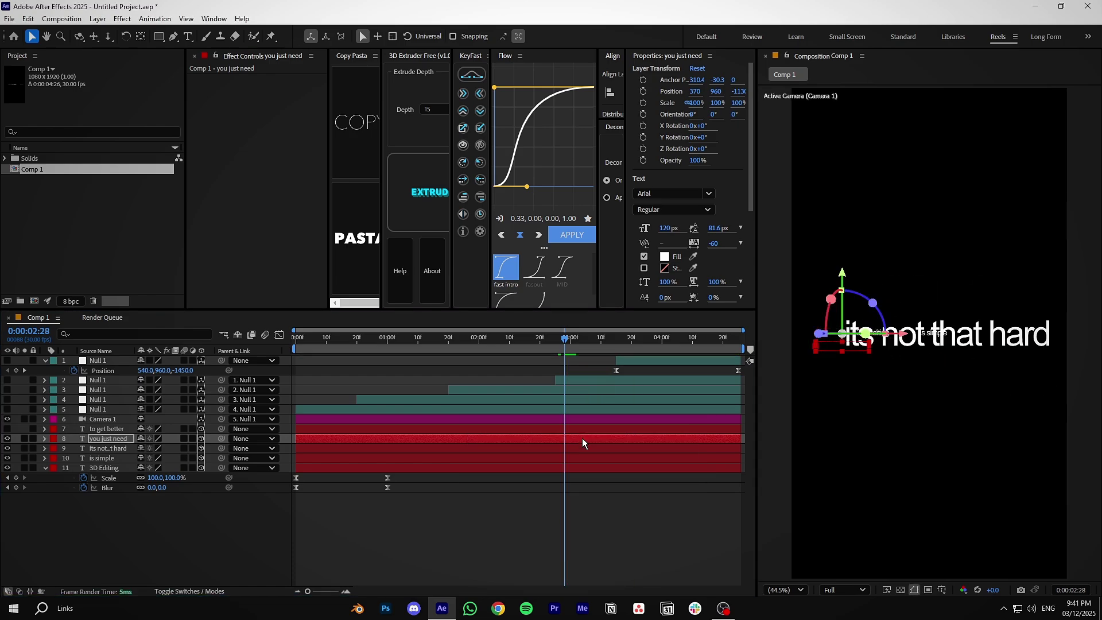
# Shift both Offset keyframes of the "you just need" layer about 11 frames earlier and play the result
pyautogui.press('space')
pyautogui.press('space')
pyautogui.press('u')
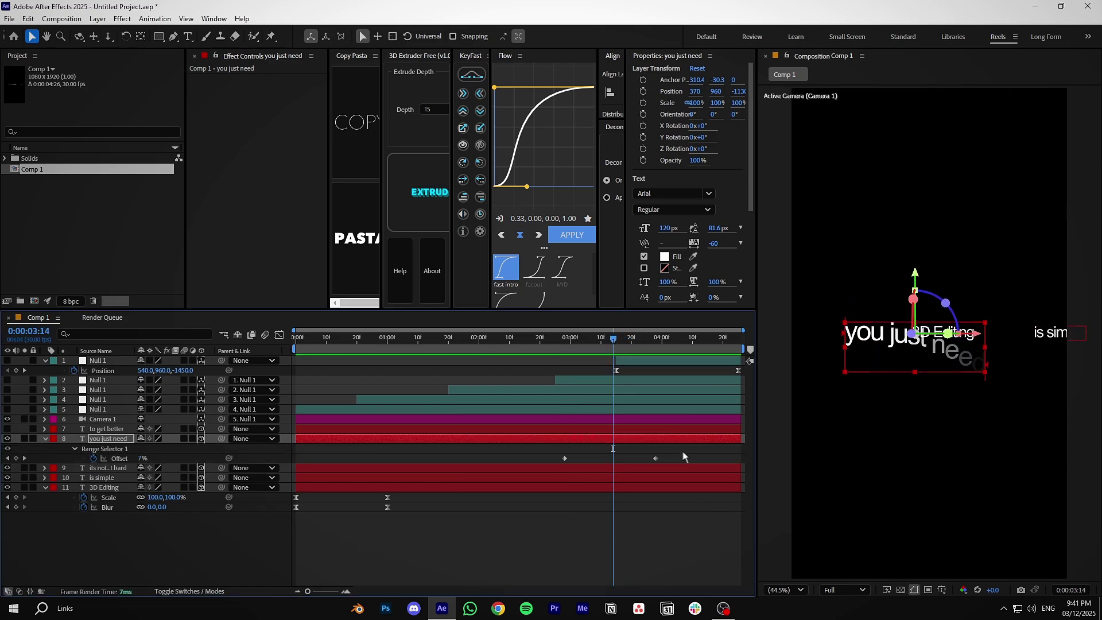
pyautogui.moveTo(565, 458); pyautogui.dragTo(538, 458)
pyautogui.moveTo(574, 340); pyautogui.dragTo(606, 340)
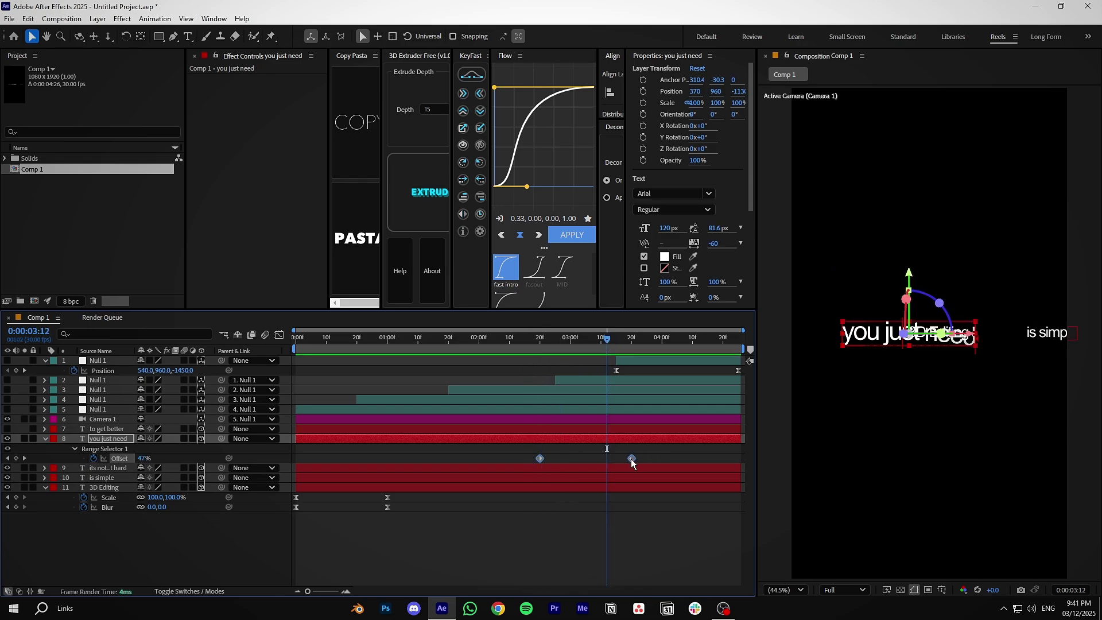
pyautogui.moveTo(631, 459); pyautogui.dragTo(621, 459)
pyautogui.click(619, 448)
pyautogui.press('space')
# Show the "to get better" text layer and apply the "cool text 1" preset to it at 0:00:03:22
pyautogui.click(7, 428)
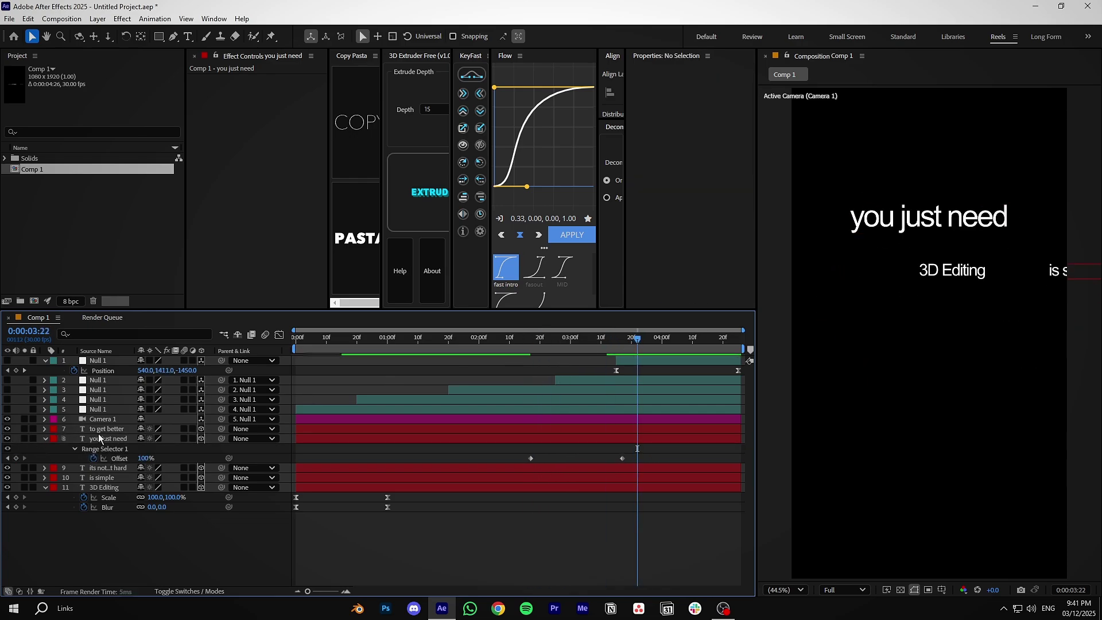
pyautogui.click(652, 421)
pyautogui.hotkey('ctrl', 'space')
pyautogui.click(659, 430)
pyautogui.hotkey('ctrl', 'space')
pyautogui.write('cool')
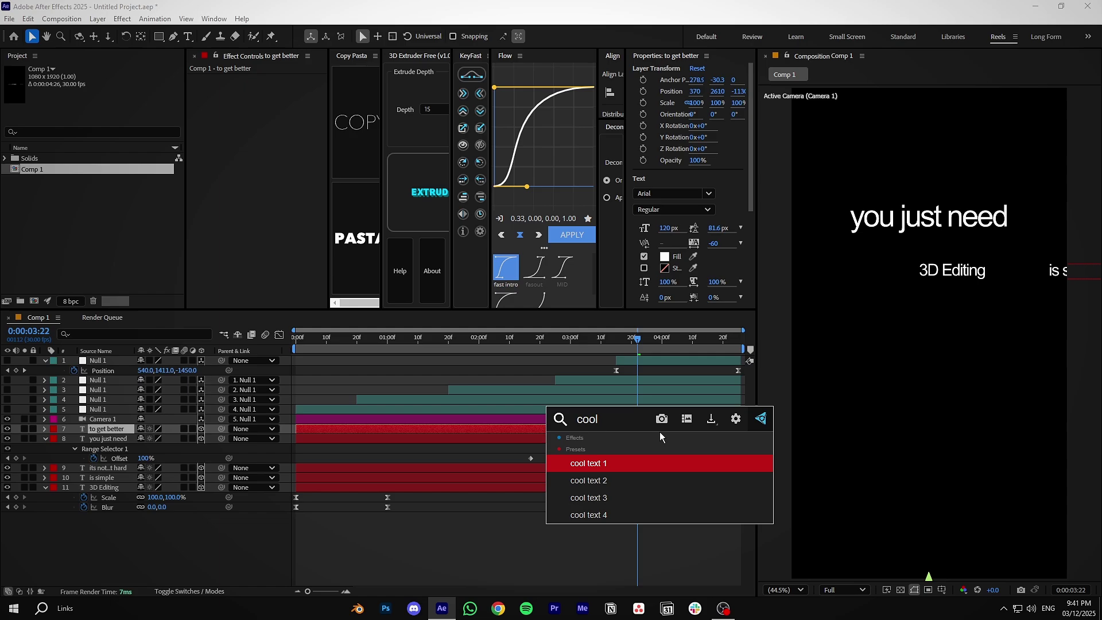
pyautogui.press('Return')
# Play the animation to its end, collapse the layer properties, and review it again from the start up to 0:00:01:10
pyautogui.press('space')
pyautogui.press('space')
pyautogui.press('End')
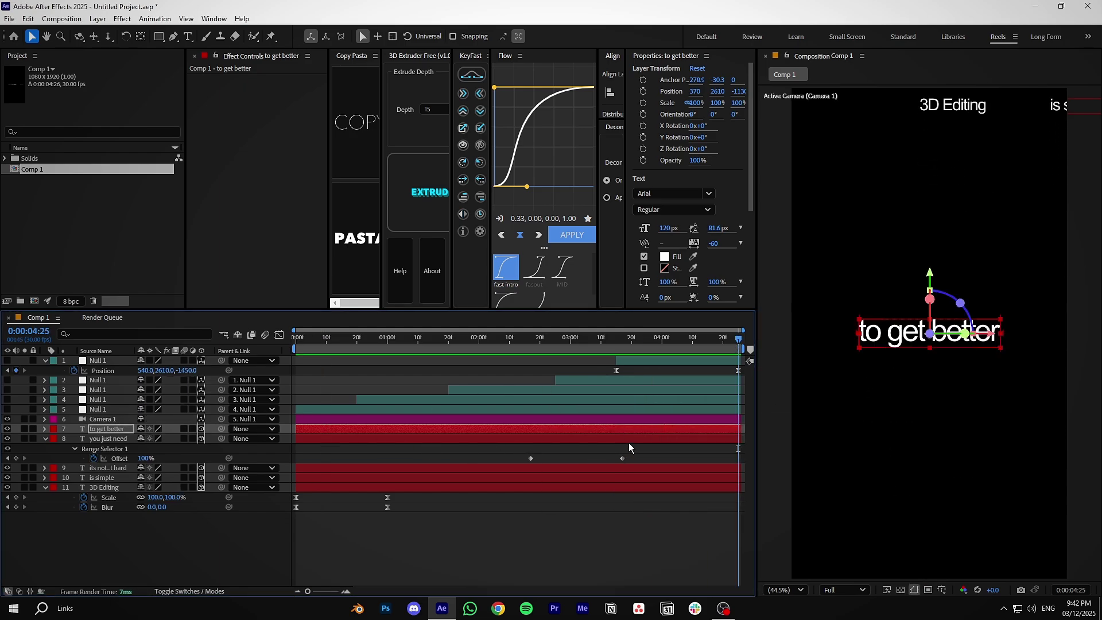
pyautogui.click(553, 501)
pyautogui.press('u')
pyautogui.press('Home')
pyautogui.press('space')
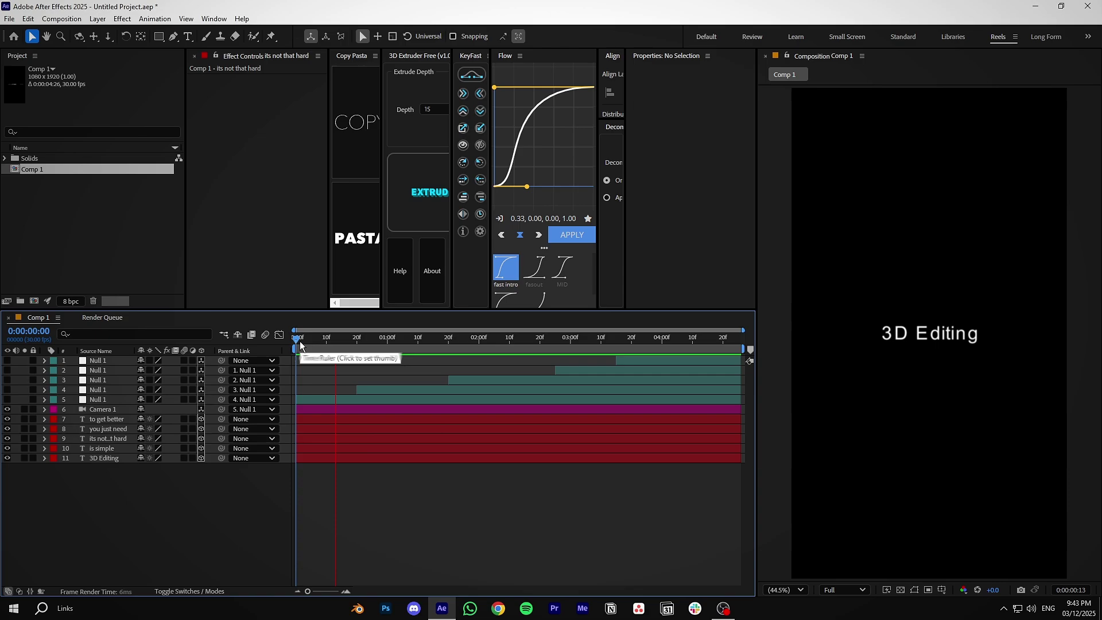
pyautogui.press('space')
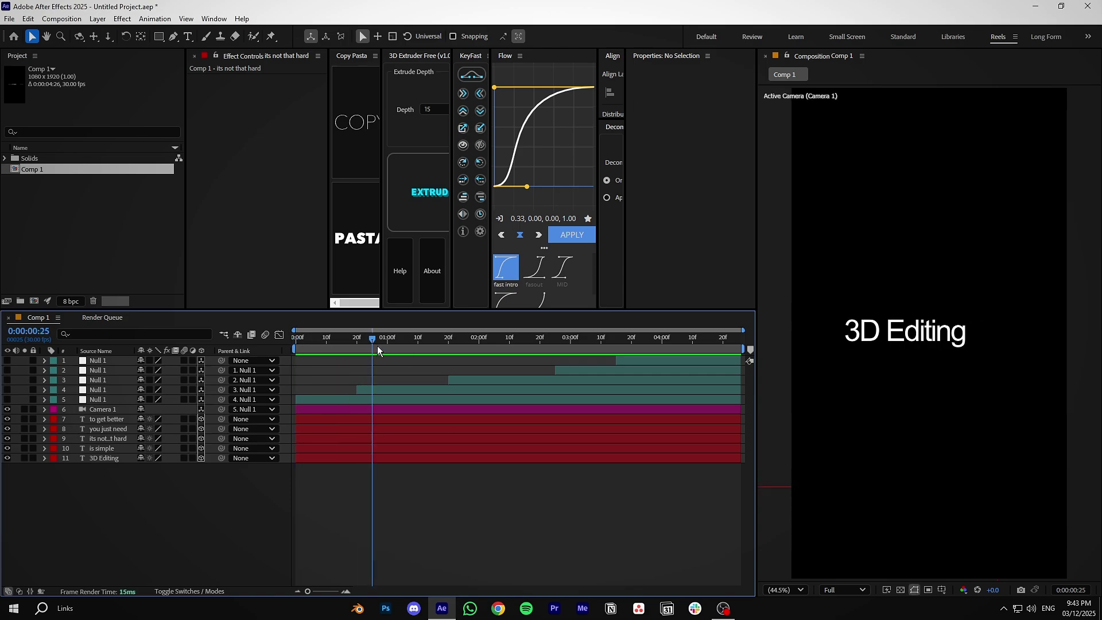
pyautogui.moveTo(378, 349); pyautogui.dragTo(417, 346)
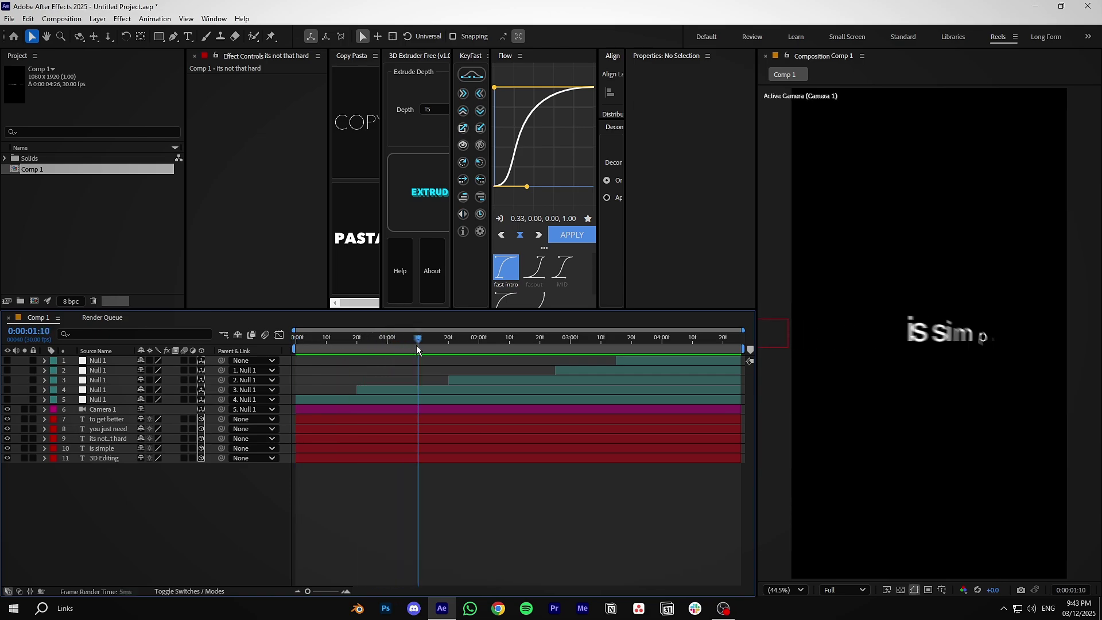
# Add 100% Opacity keyframes to the "is simple" and "3D Editing" layers at 0:00:01:27
pyautogui.click(111, 449)
pyautogui.keyDown('shift'); pyautogui.click(439, 457); pyautogui.keyUp('shift')
pyautogui.click(448, 340)
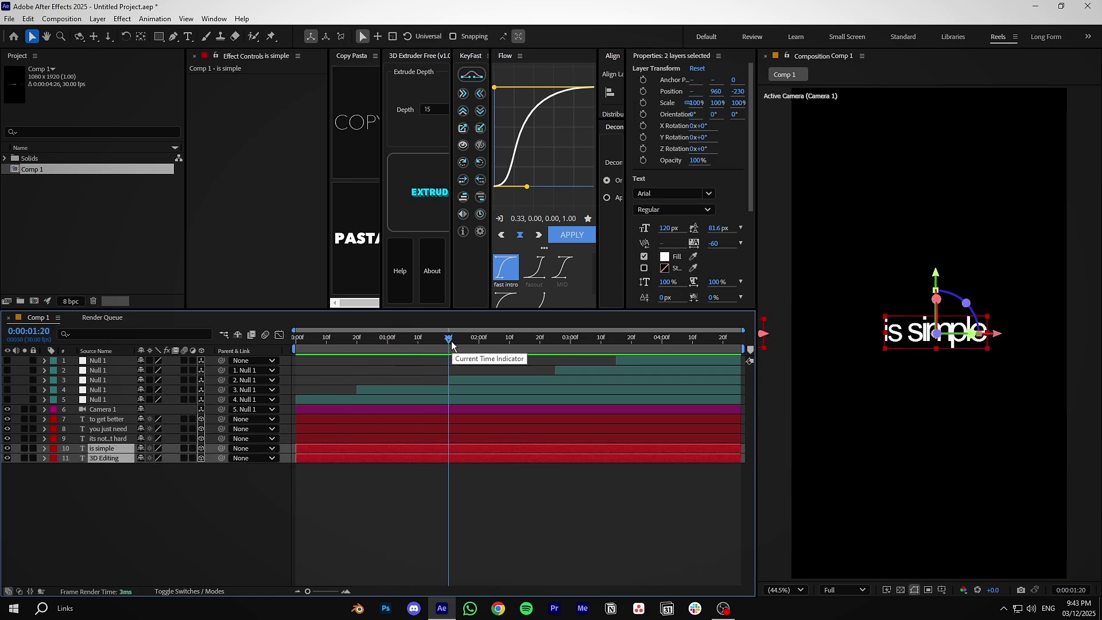
pyautogui.moveTo(451, 345); pyautogui.dragTo(470, 344)
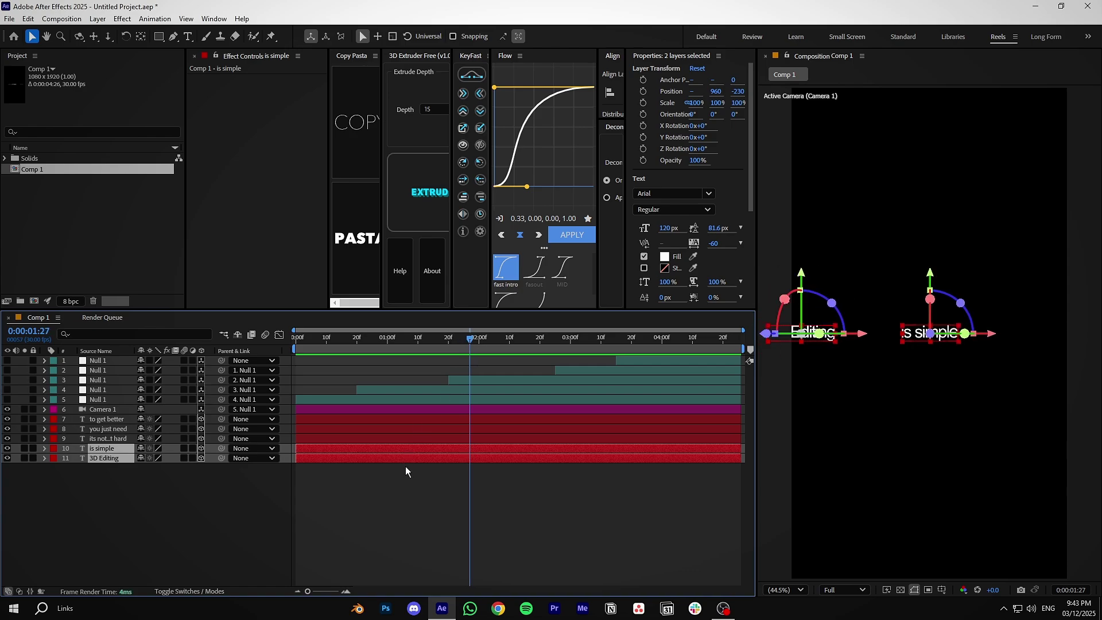
pyautogui.hotkey('alt', 'shift', 't')
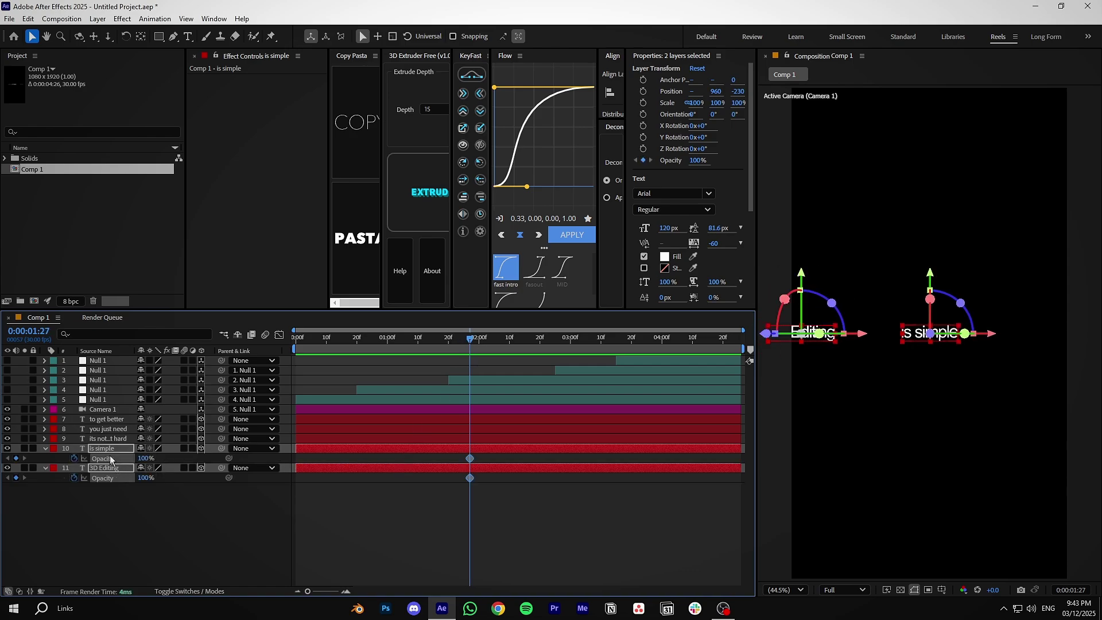
pyautogui.click(138, 494)
pyautogui.click(46, 449)
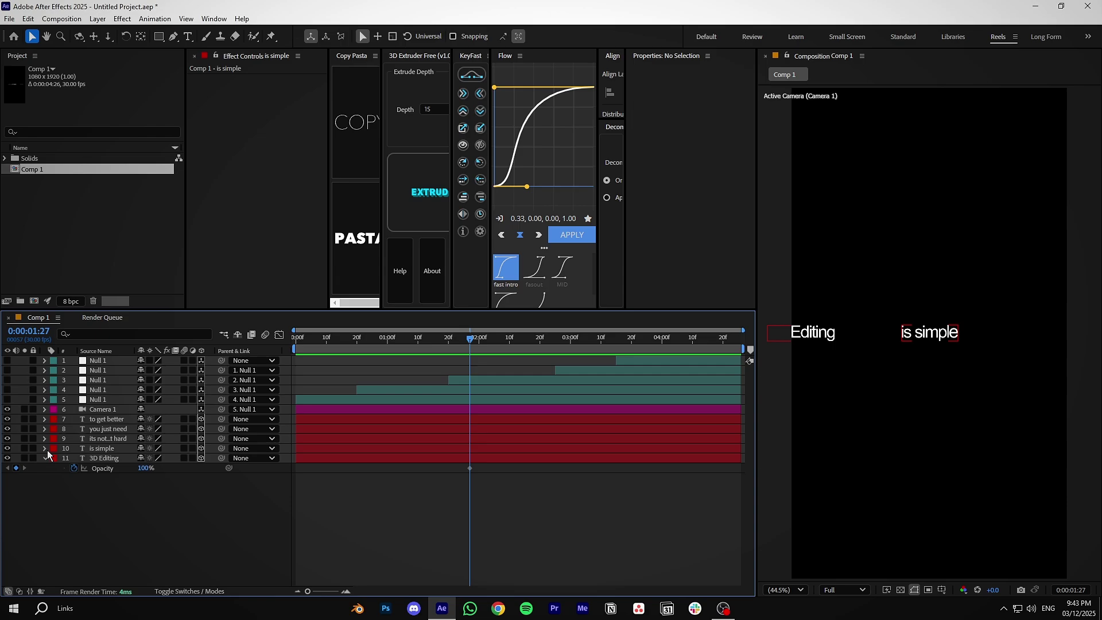
pyautogui.click(46, 449)
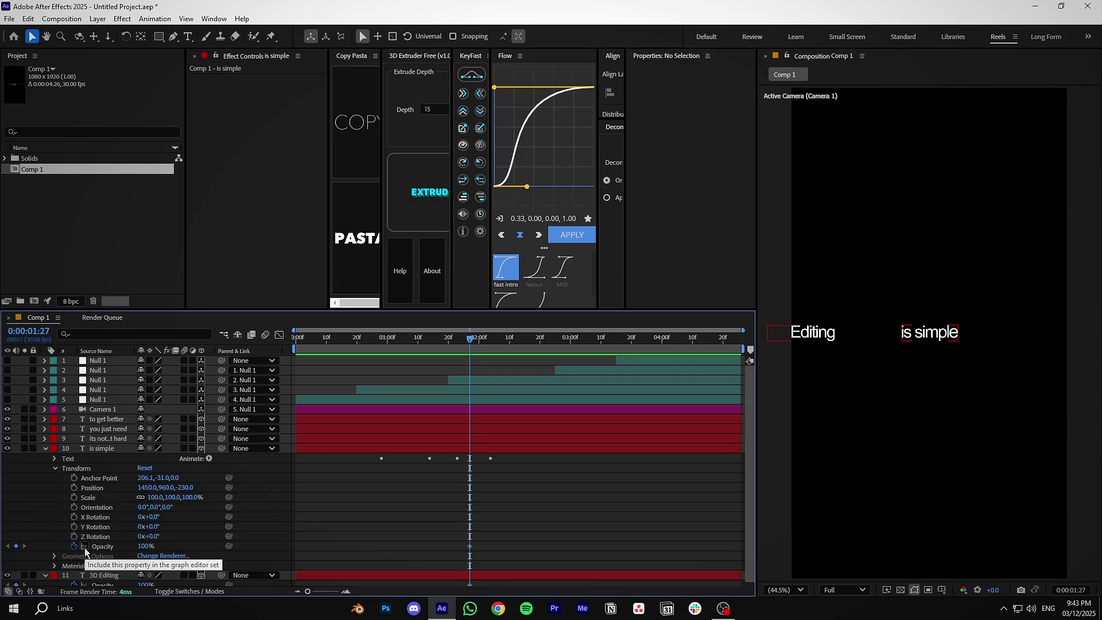
# Set the Opacity of the "is simple" and "3D Editing" layers to 0% at 0:00:02:07 and preview the fade-out
pyautogui.click(481, 448)
pyautogui.press('u')
pyautogui.press('u')
pyautogui.hotkey('shift', 'pagedown')
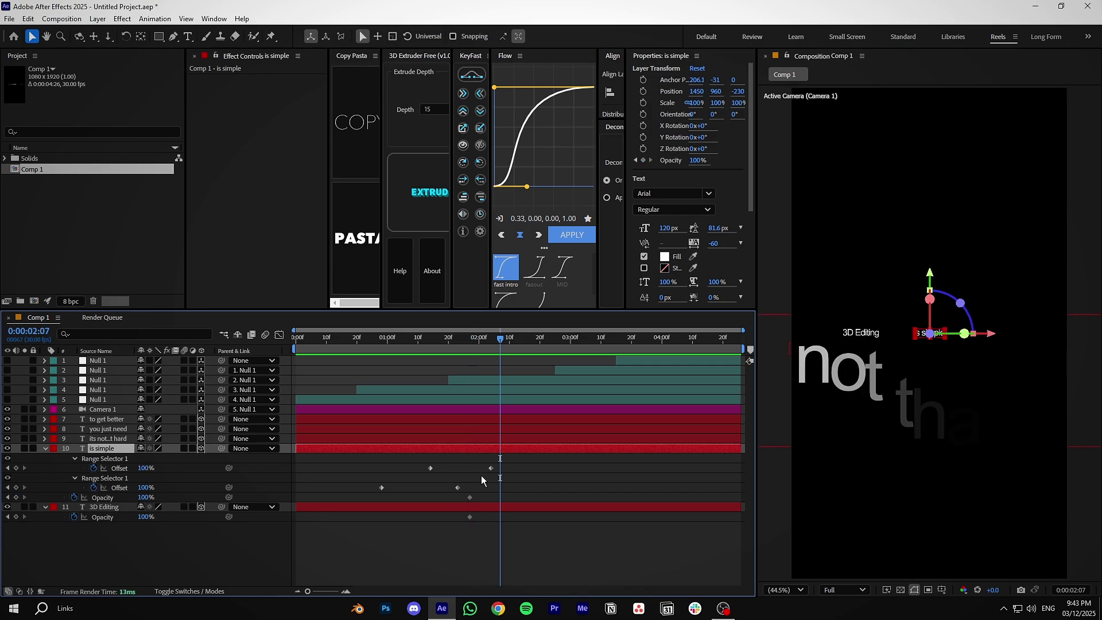
pyautogui.click(145, 497)
pyautogui.write('0')
pyautogui.press('Return')
pyautogui.click(145, 517)
pyautogui.write('0')
pyautogui.press('Return')
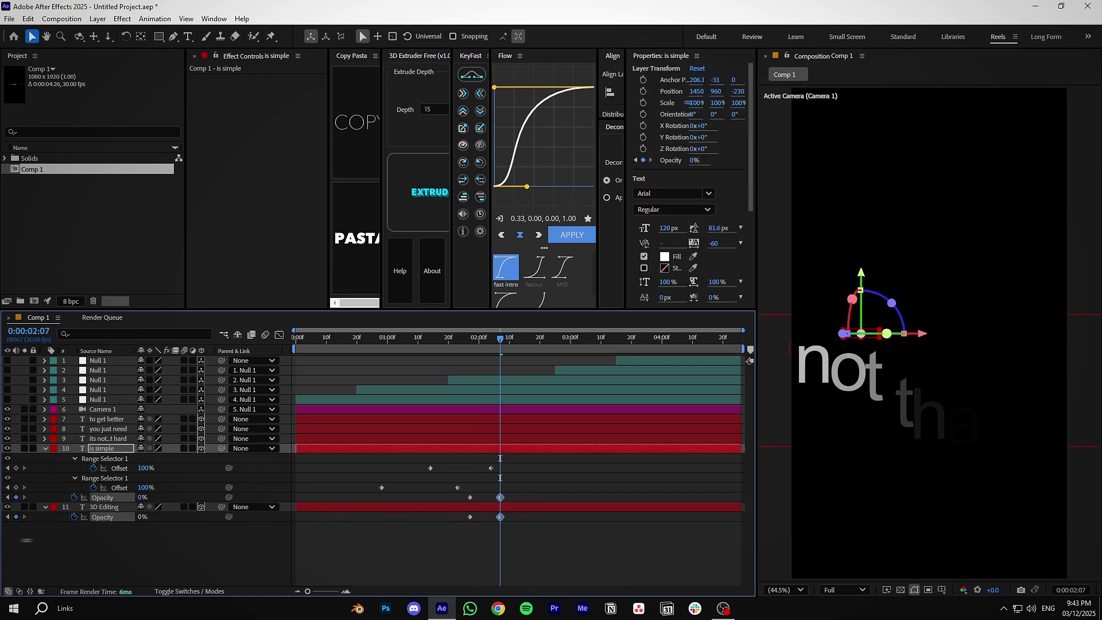
pyautogui.click(500, 374)
pyautogui.moveTo(499, 339); pyautogui.dragTo(477, 347)
pyautogui.press('space')
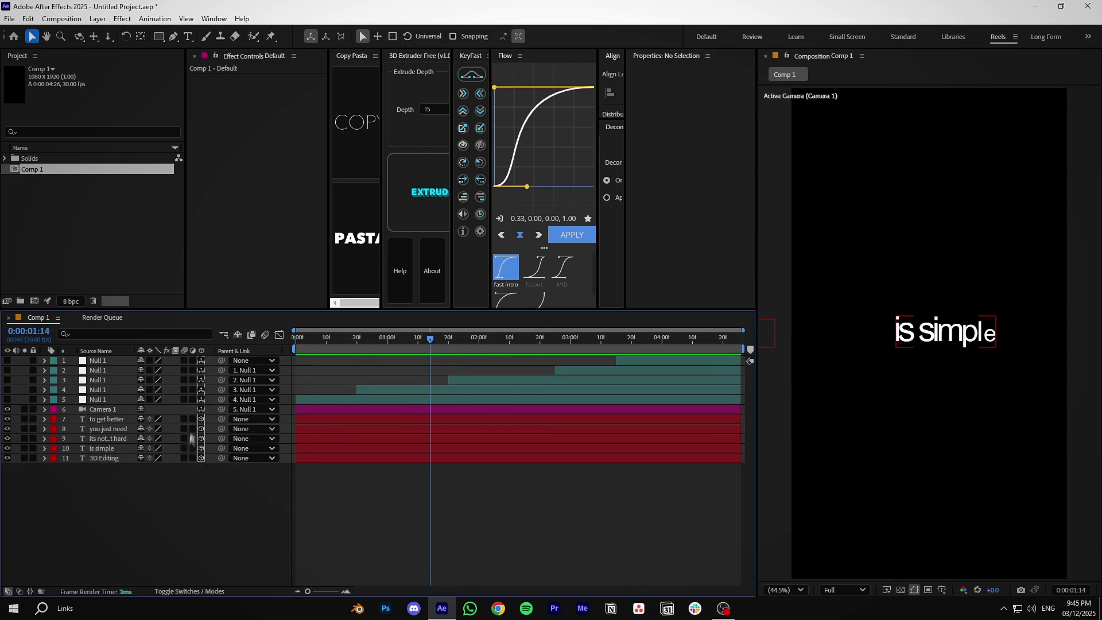
# Enable motion blur for the five text layers and the composition, and preview it from the start
pyautogui.moveTo(438, 345); pyautogui.dragTo(448, 345)
pyautogui.moveTo(184, 419); pyautogui.dragTo(187, 458)
pyautogui.moveTo(373, 343); pyautogui.dragTo(288, 342)
pyautogui.press('space')
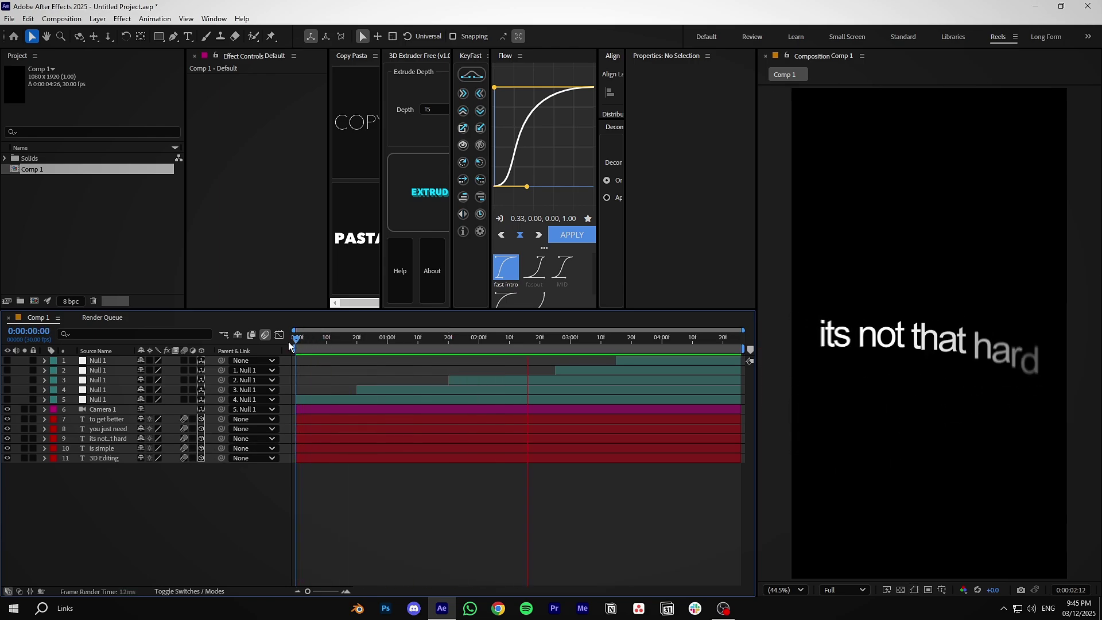
pyautogui.moveTo(288, 342); pyautogui.dragTo(435, 407)
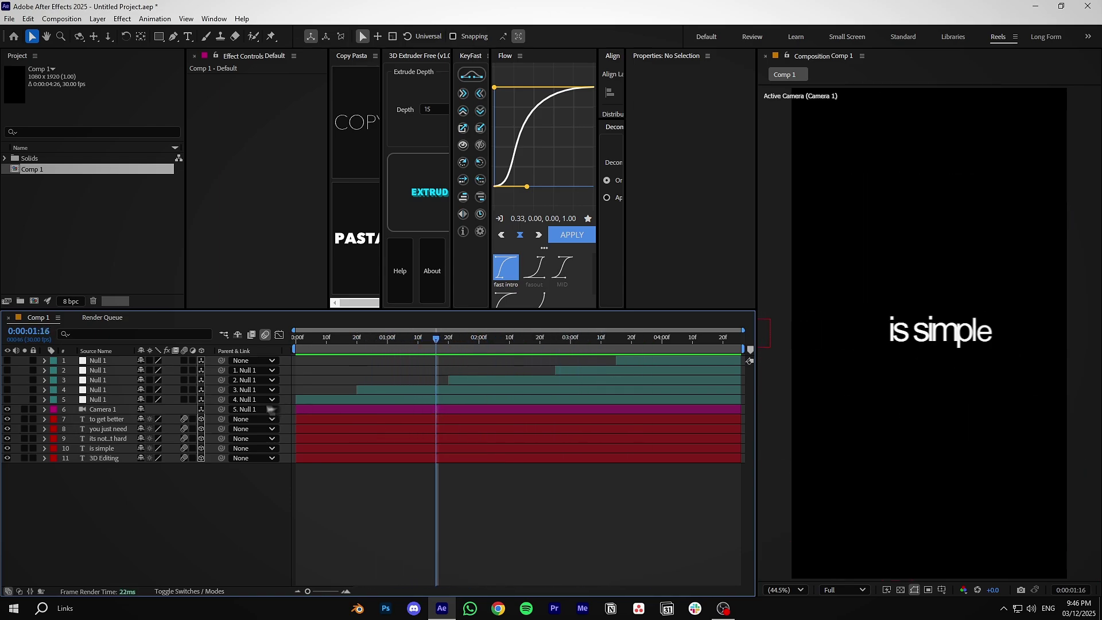
# Add the expression wiggle(1.5,25) to the Point of Interest of Camera 1
pyautogui.click(46, 413)
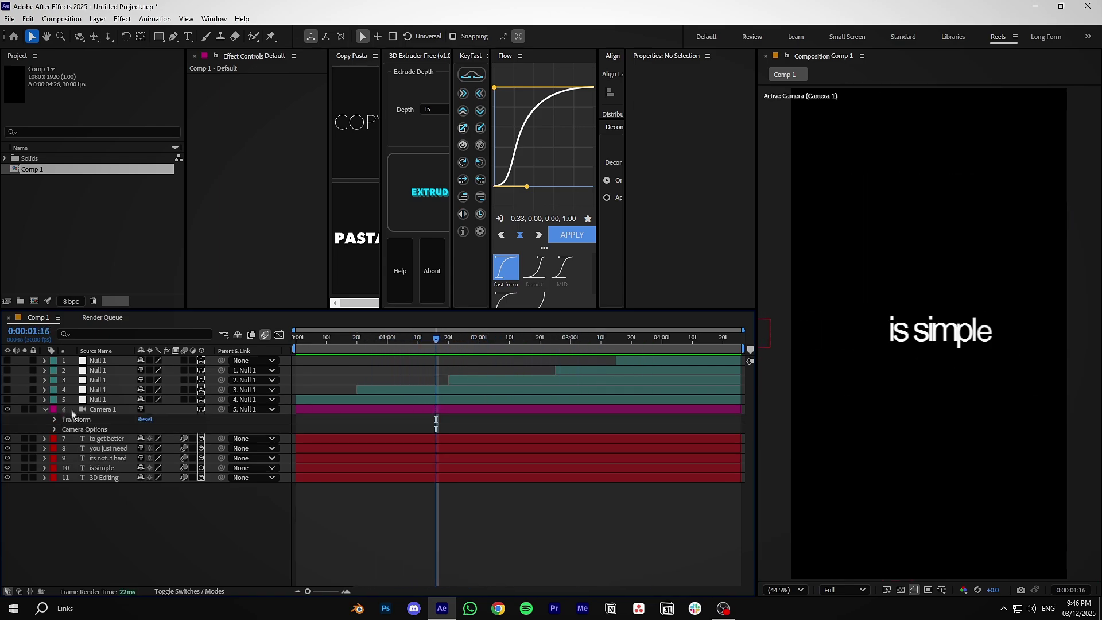
pyautogui.click(54, 419)
pyautogui.click(90, 430)
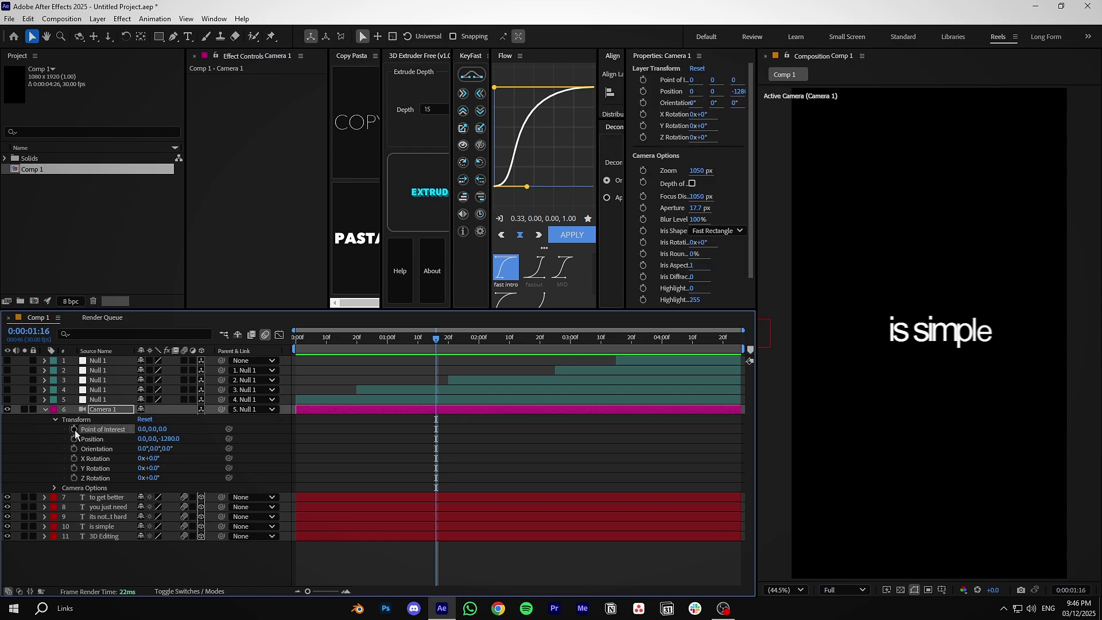
pyautogui.keyDown('alt'); pyautogui.click(74, 429); pyautogui.keyUp('alt')
pyautogui.write('wiggle(')
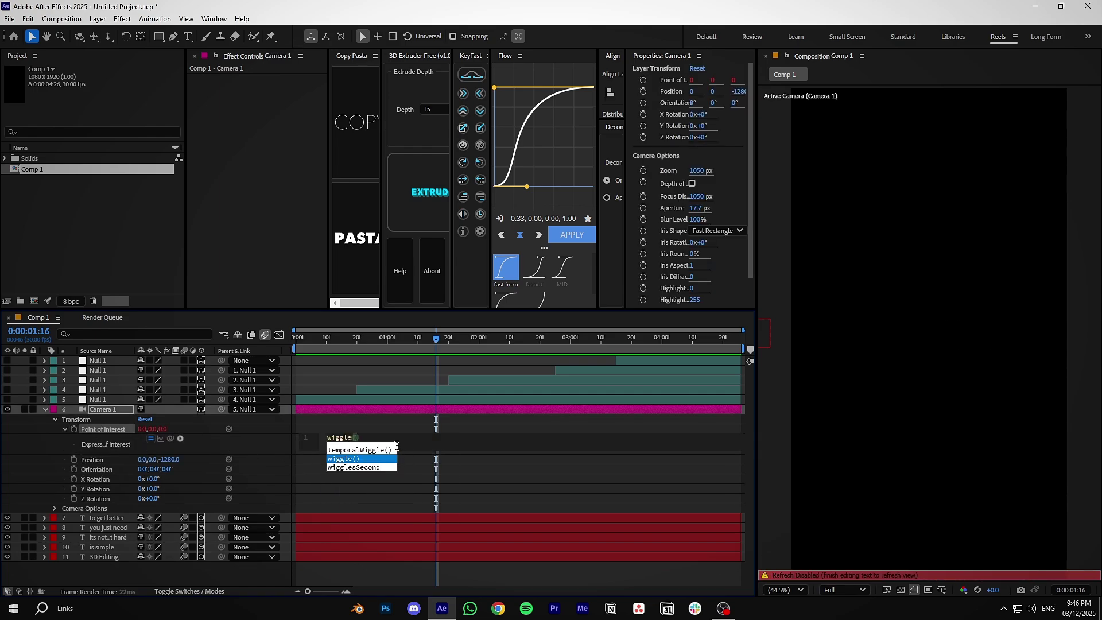
pyautogui.press('Return')
pyautogui.write('1.5')
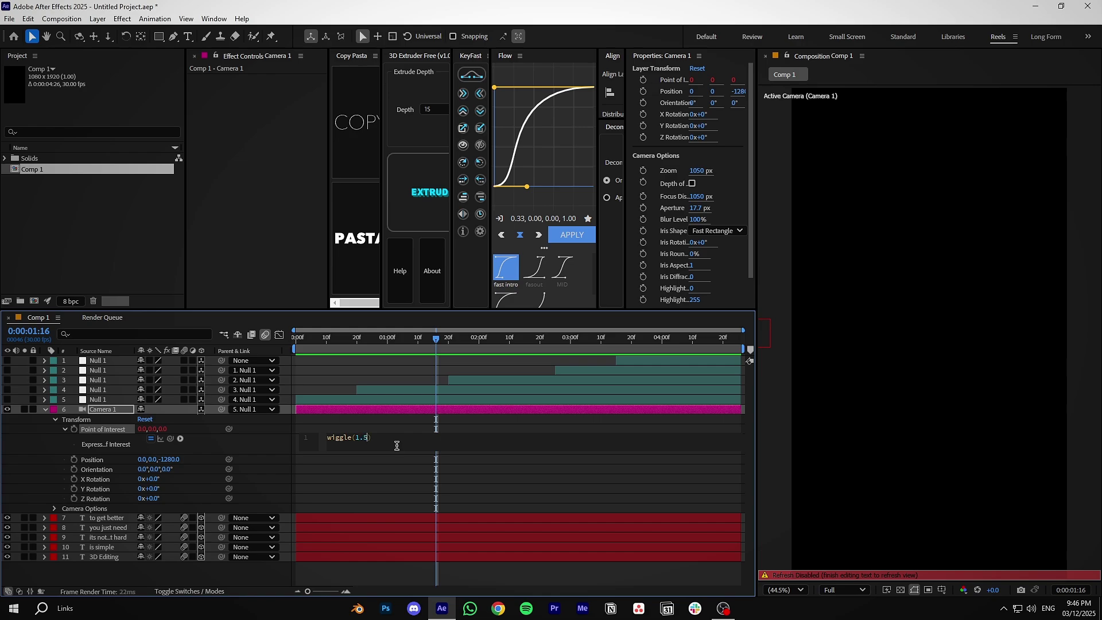
pyautogui.write(',25')
pyautogui.click(384, 509)
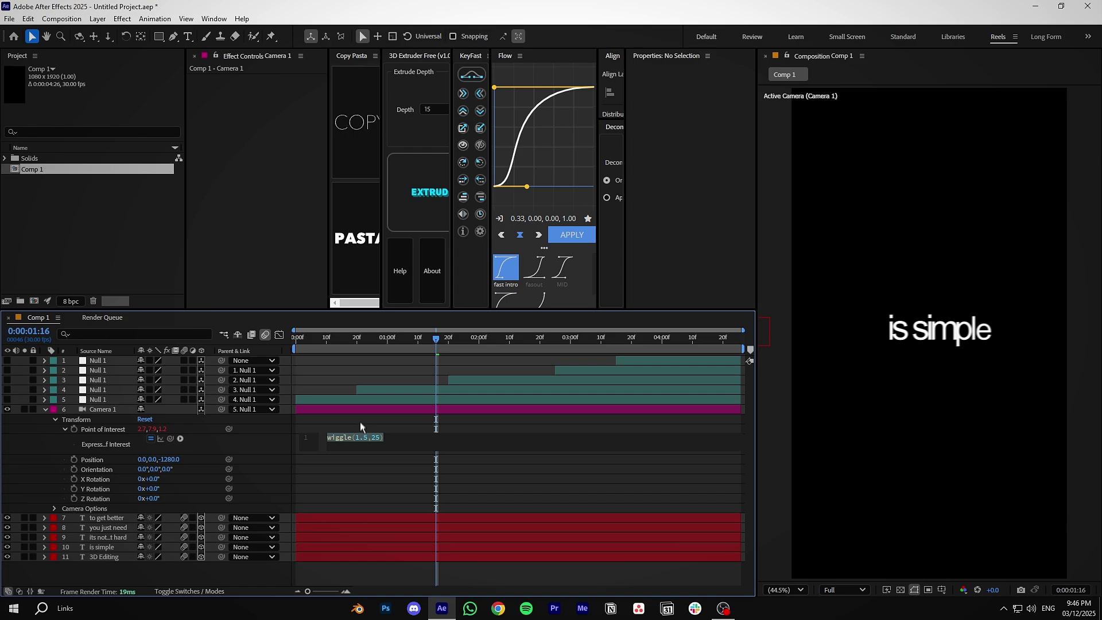
# Play the animation from the start and scrub through it to check the camera wiggle and text motion
pyautogui.press('Home')
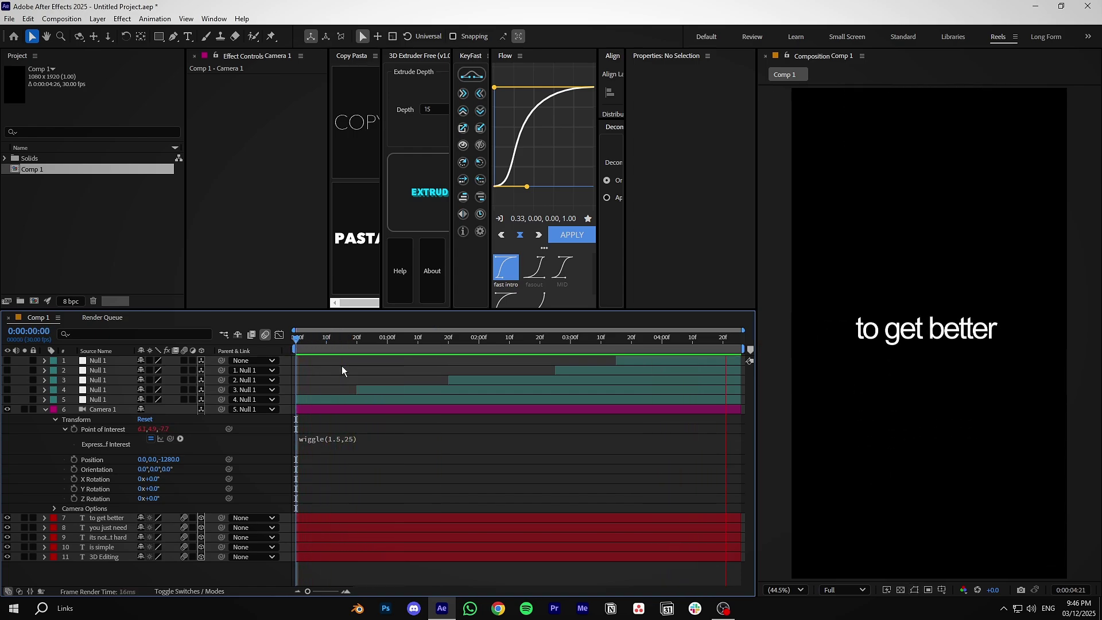
pyautogui.press('space')
pyautogui.moveTo(365, 357); pyautogui.dragTo(549, 355)
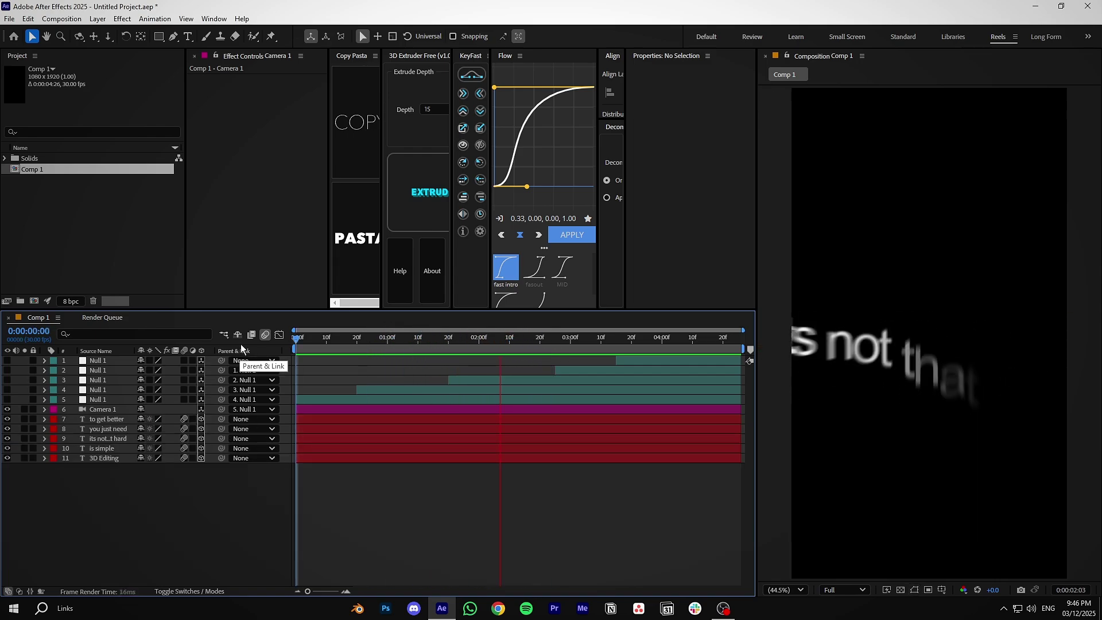
pyautogui.press('space')
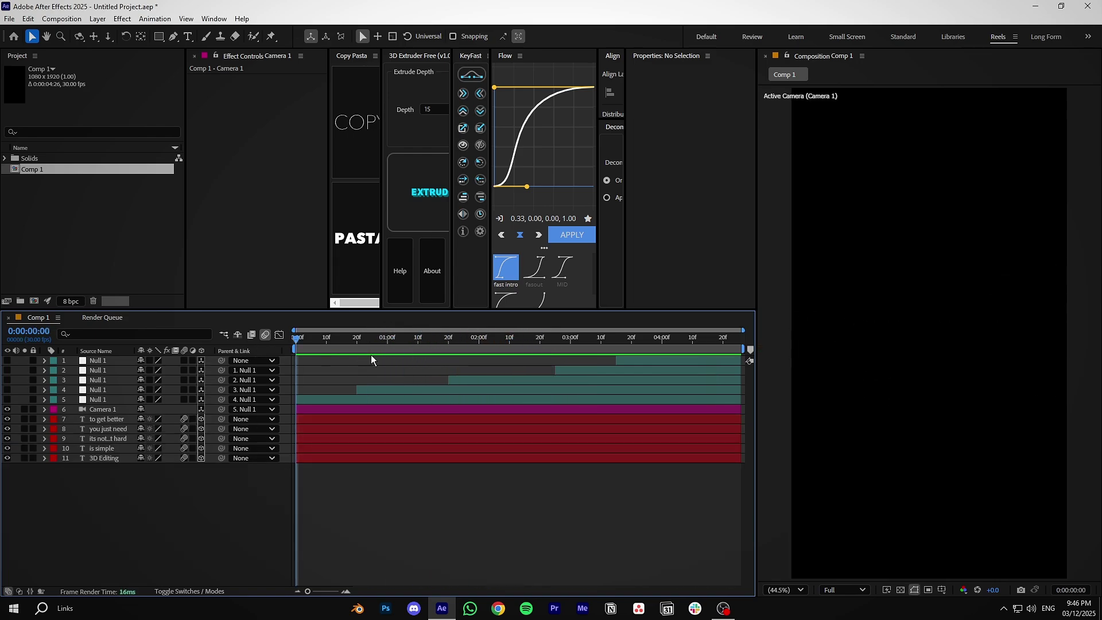
pyautogui.moveTo(360, 339); pyautogui.dragTo(487, 339)
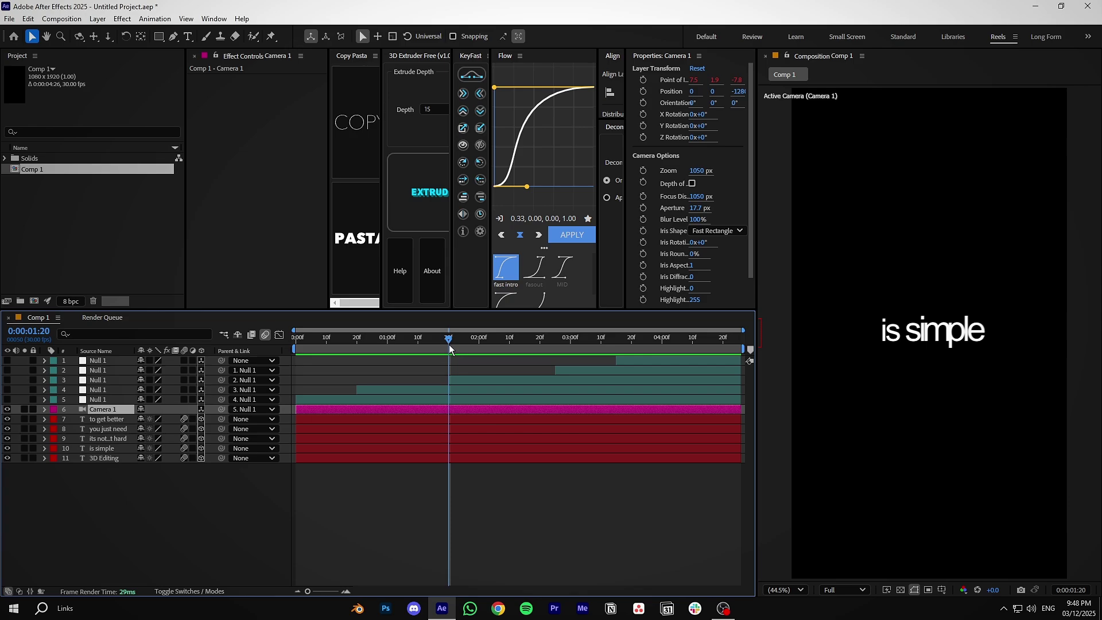
pyautogui.moveTo(448, 360); pyautogui.dragTo(335, 374)
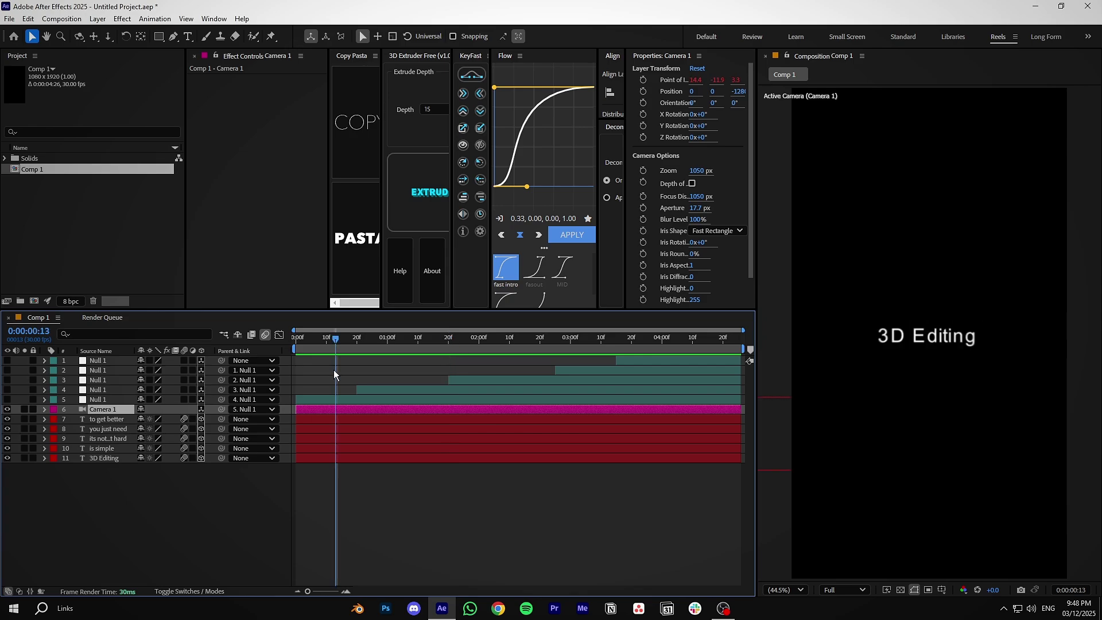